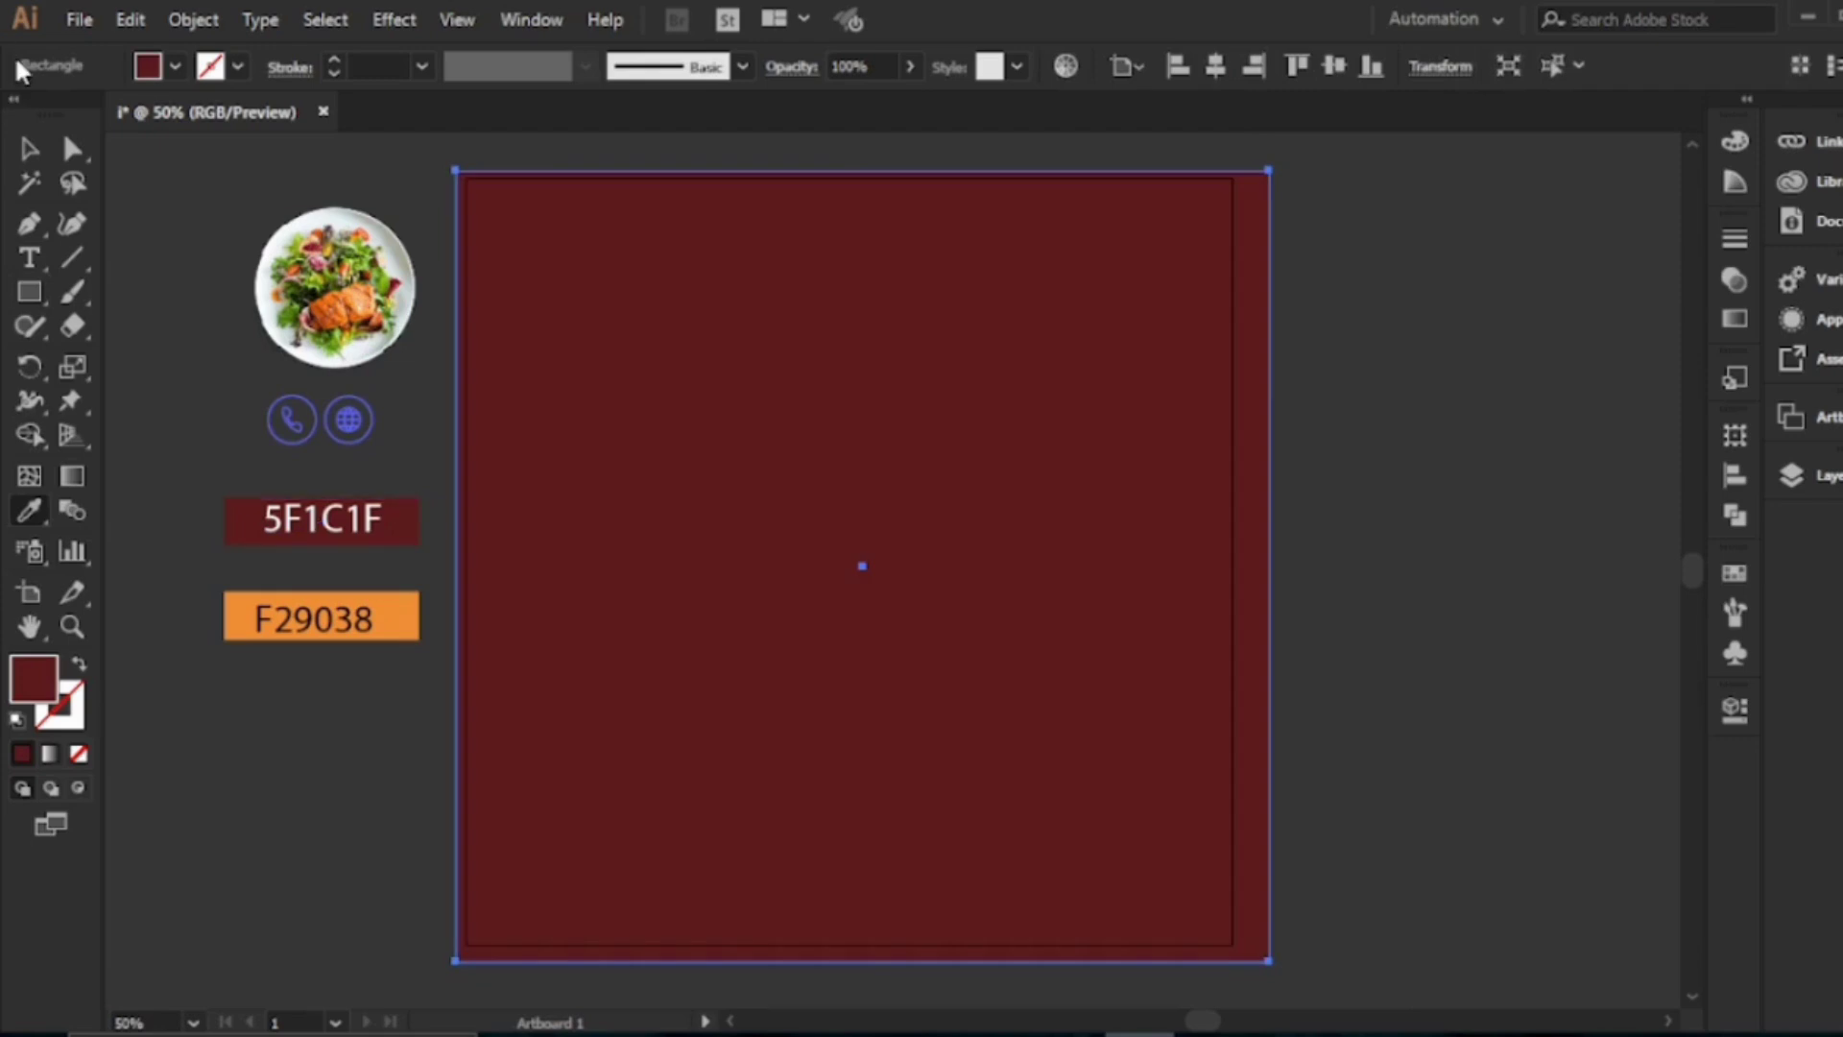
Draw a band across the top edge of the maroon background in orange F29038 and copy it to the bottom edge
click(30, 151)
click(29, 291)
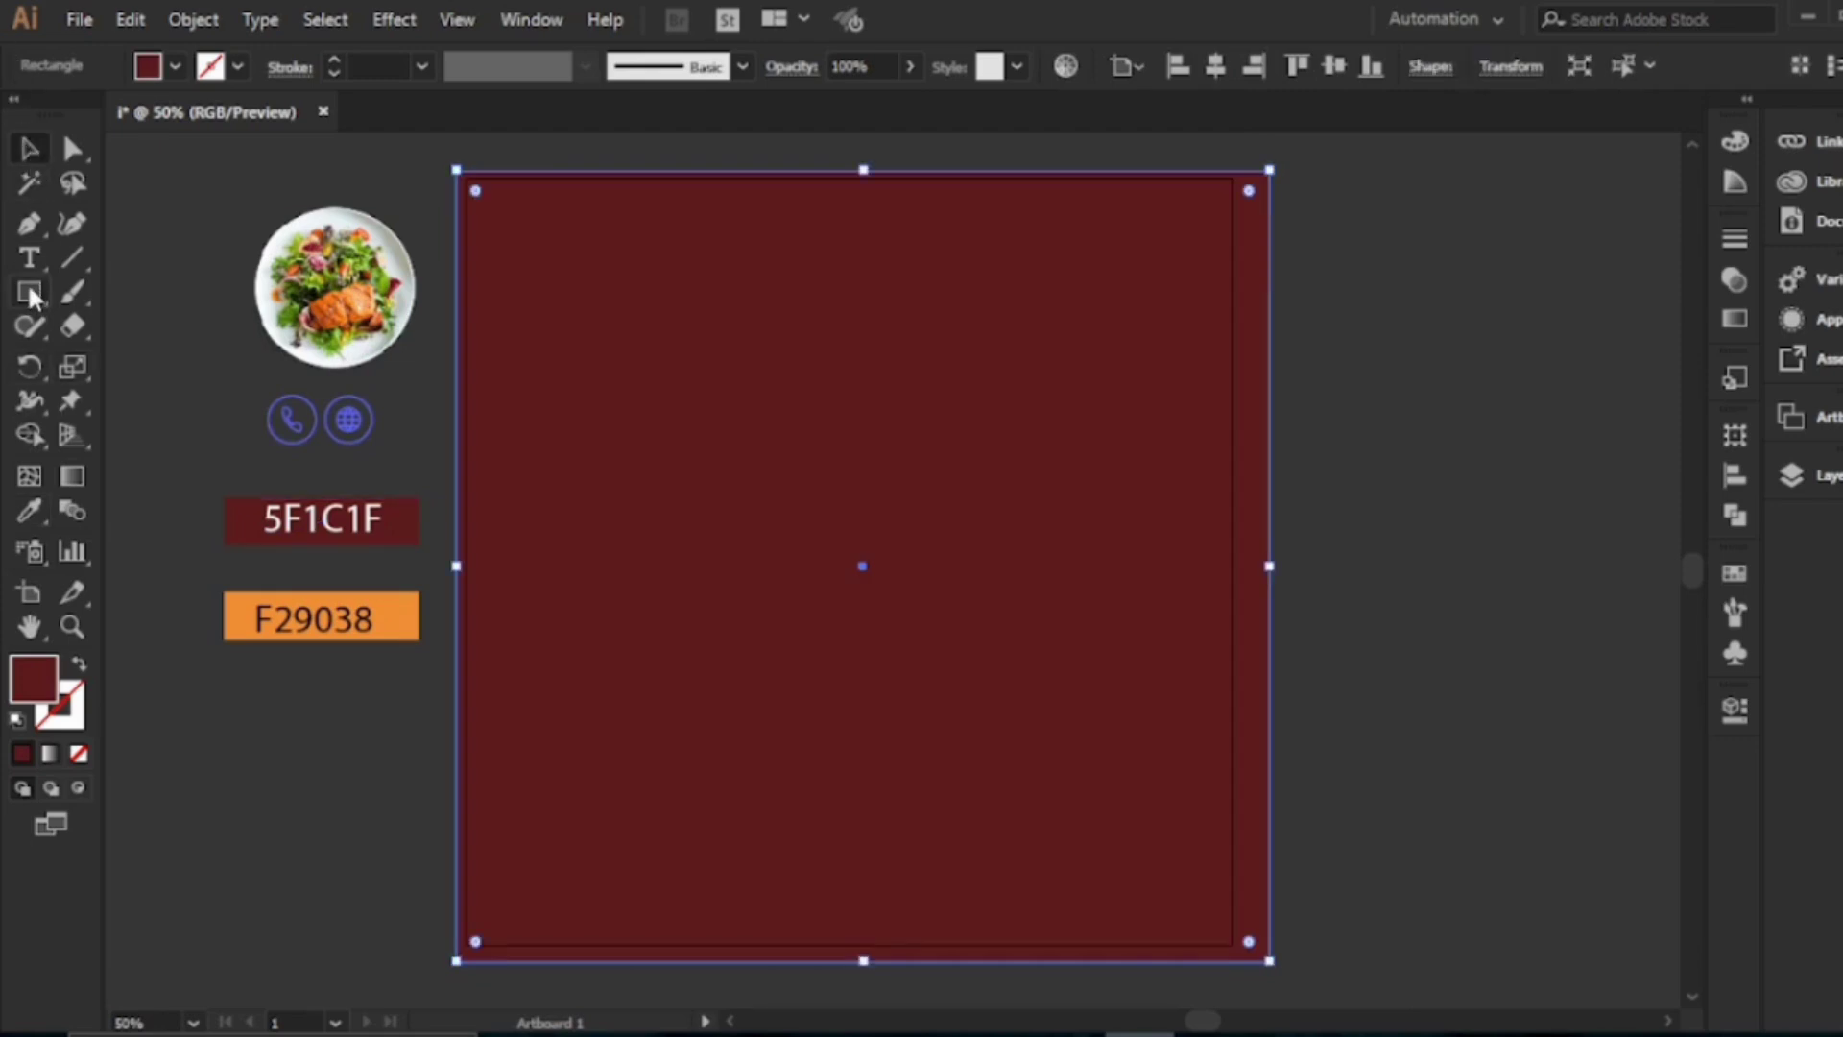
drag(432, 142, 1309, 224)
click(30, 512)
click(417, 583)
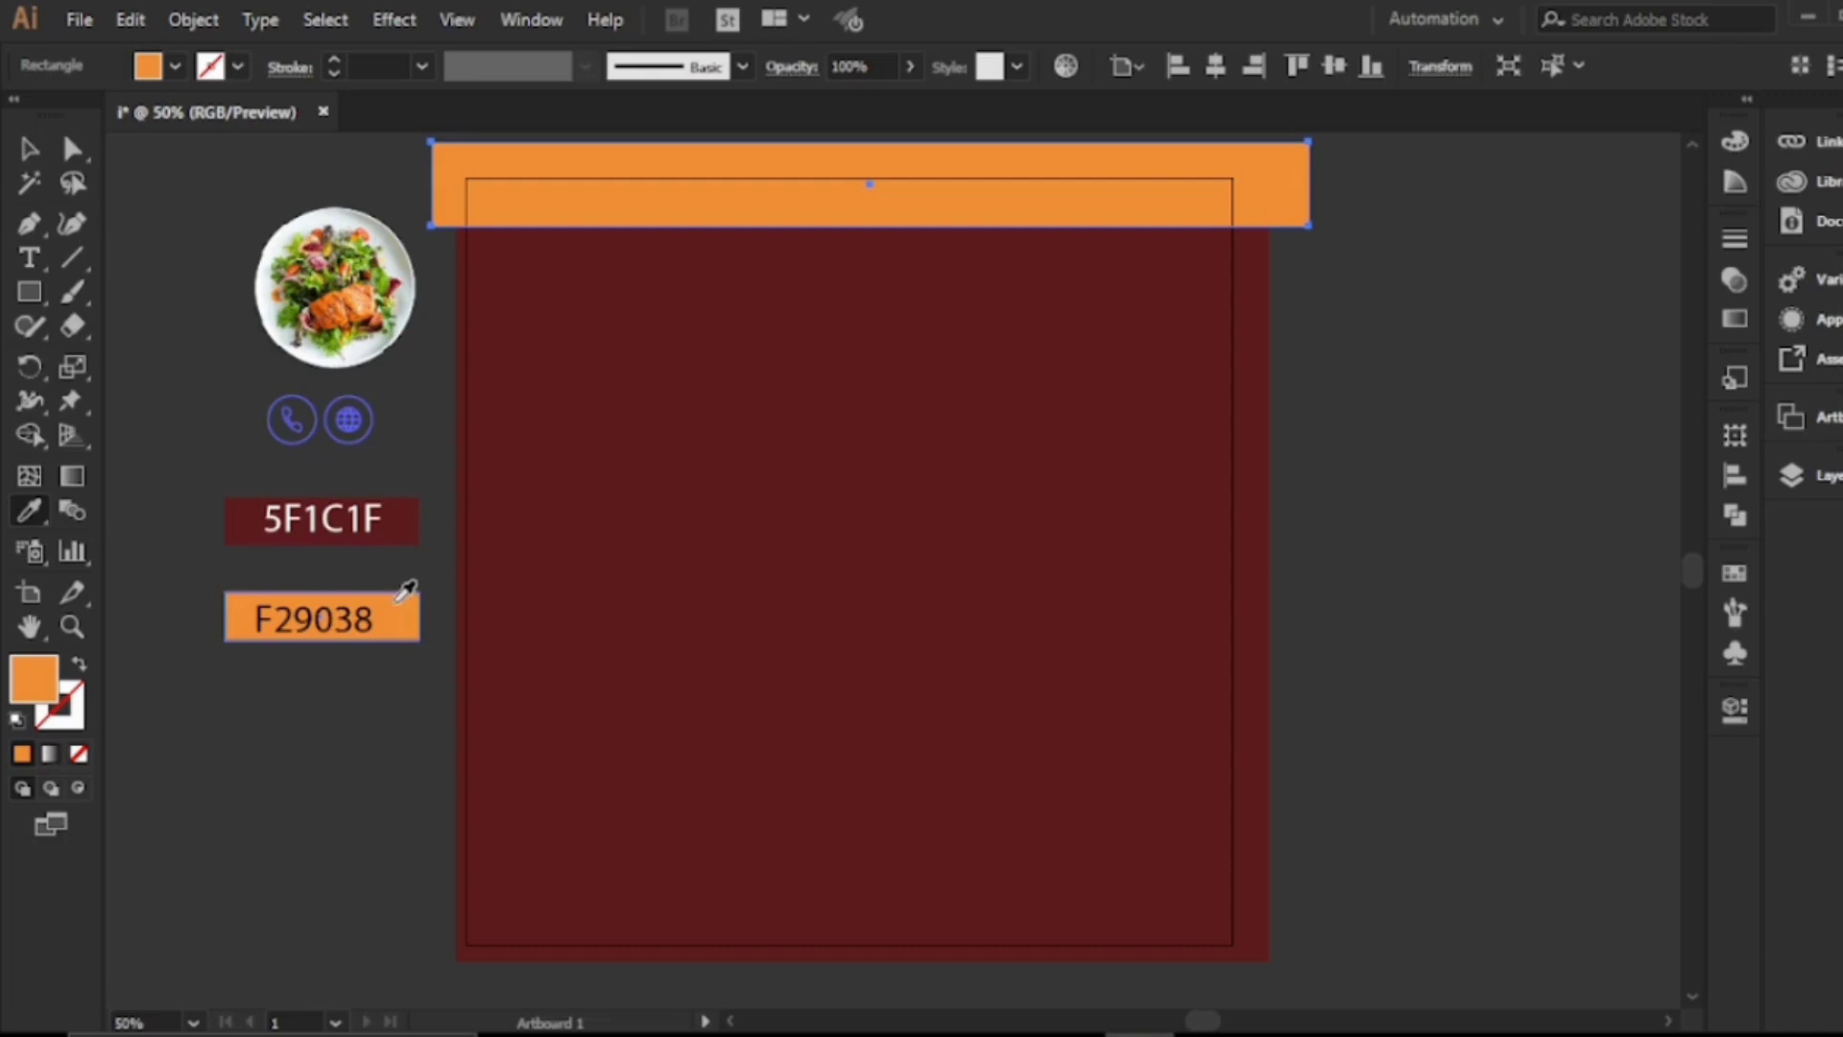
click(26, 148)
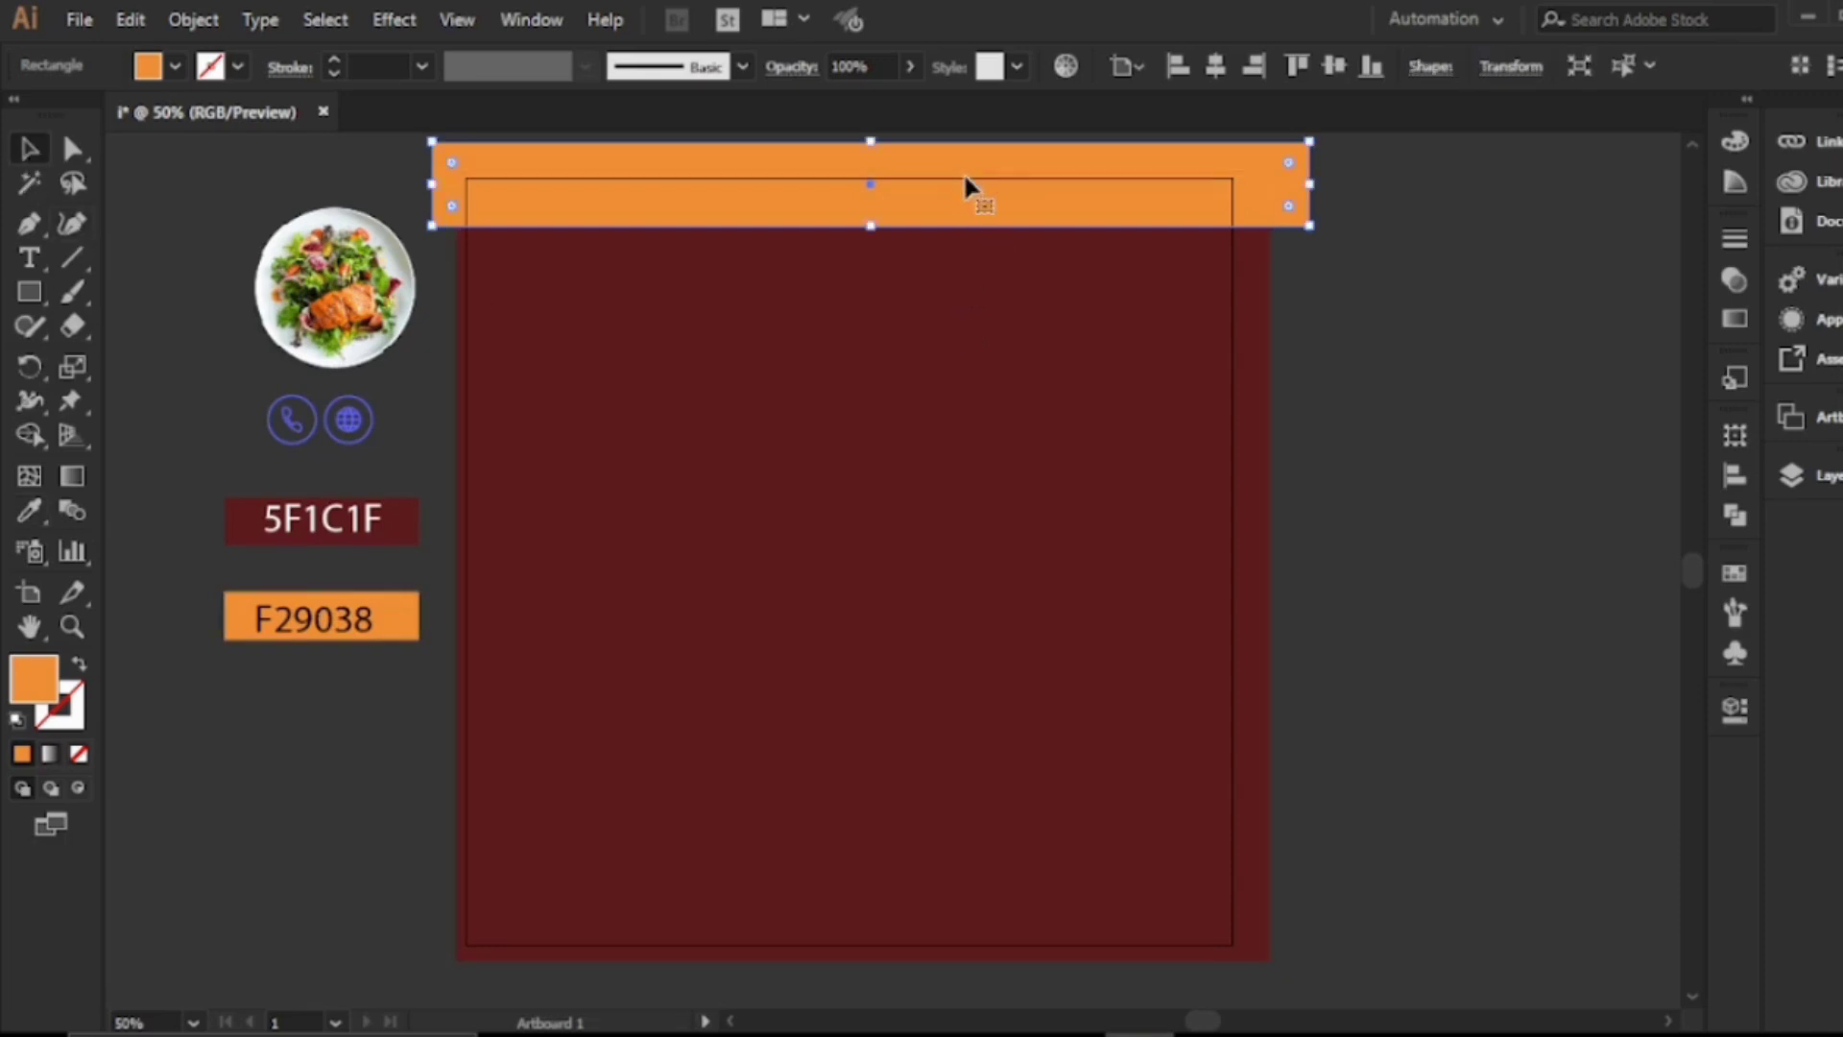
drag(992, 233, 969, 972)
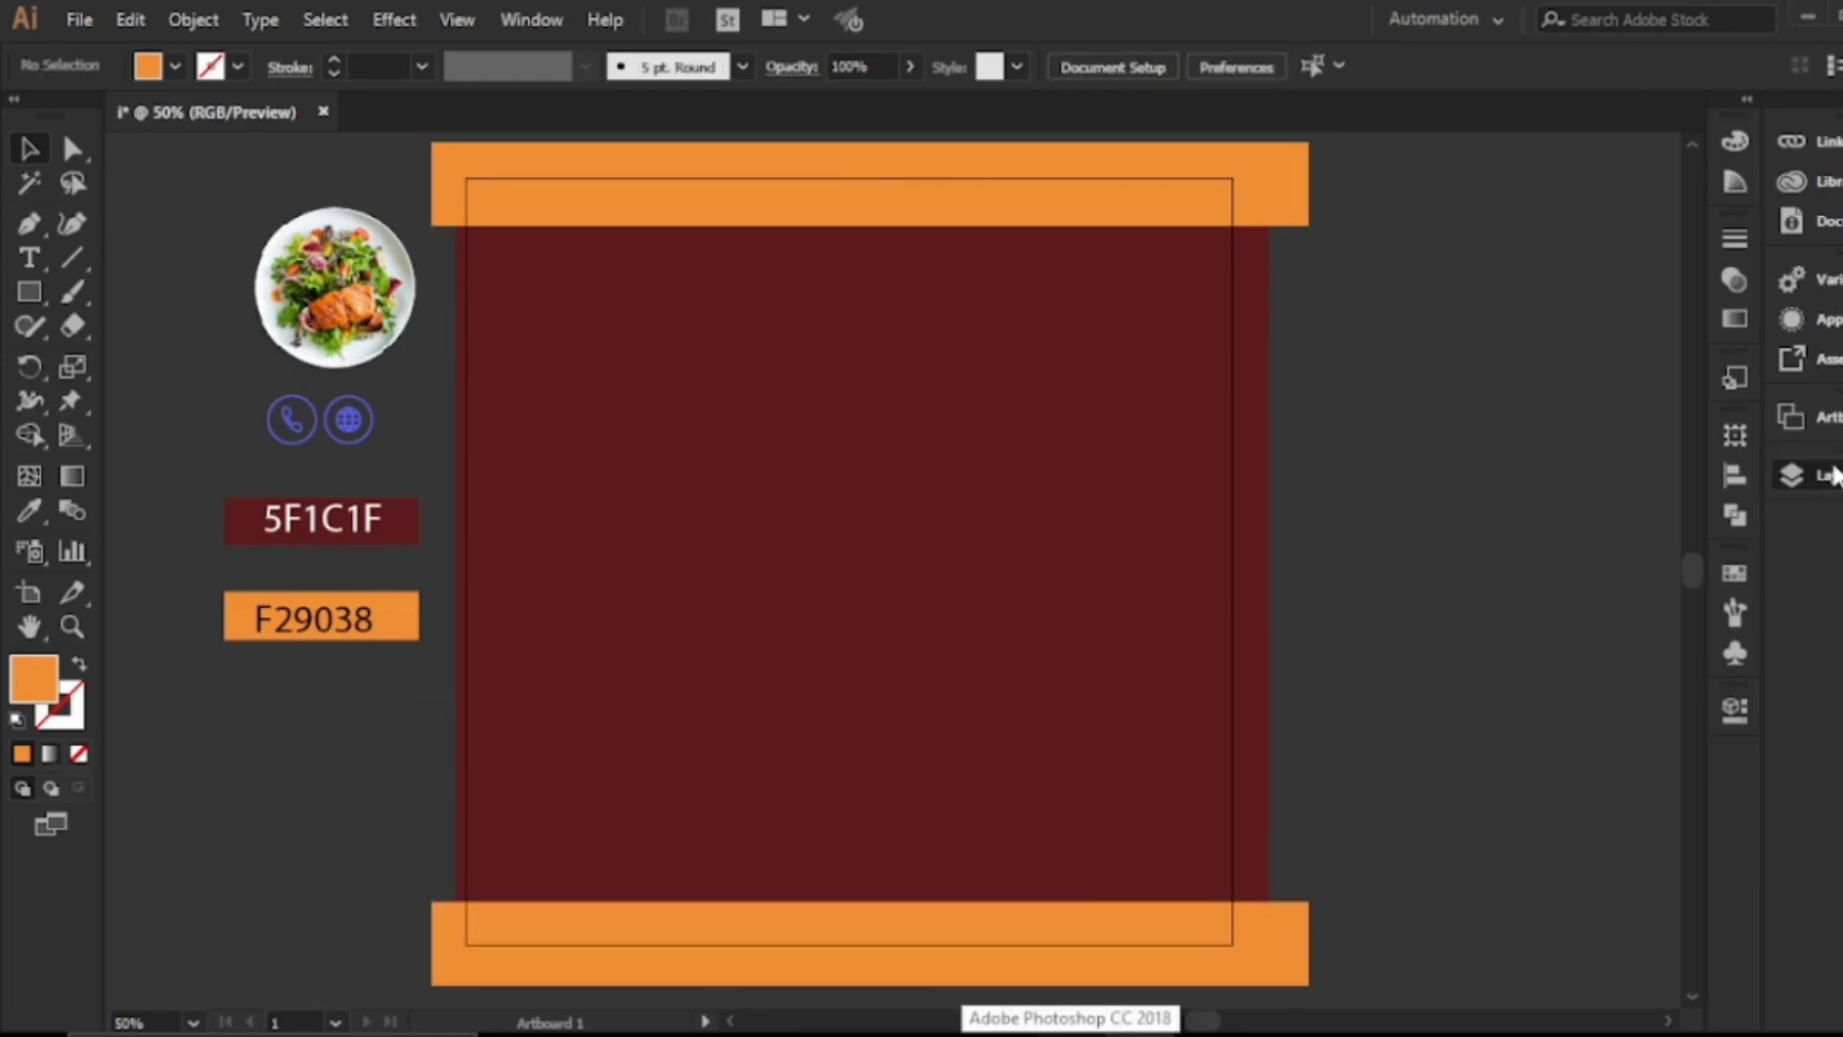
Rearrange the layer order so the maroon background lies behind the orange bands and the plate image
click(1791, 474)
click(1513, 507)
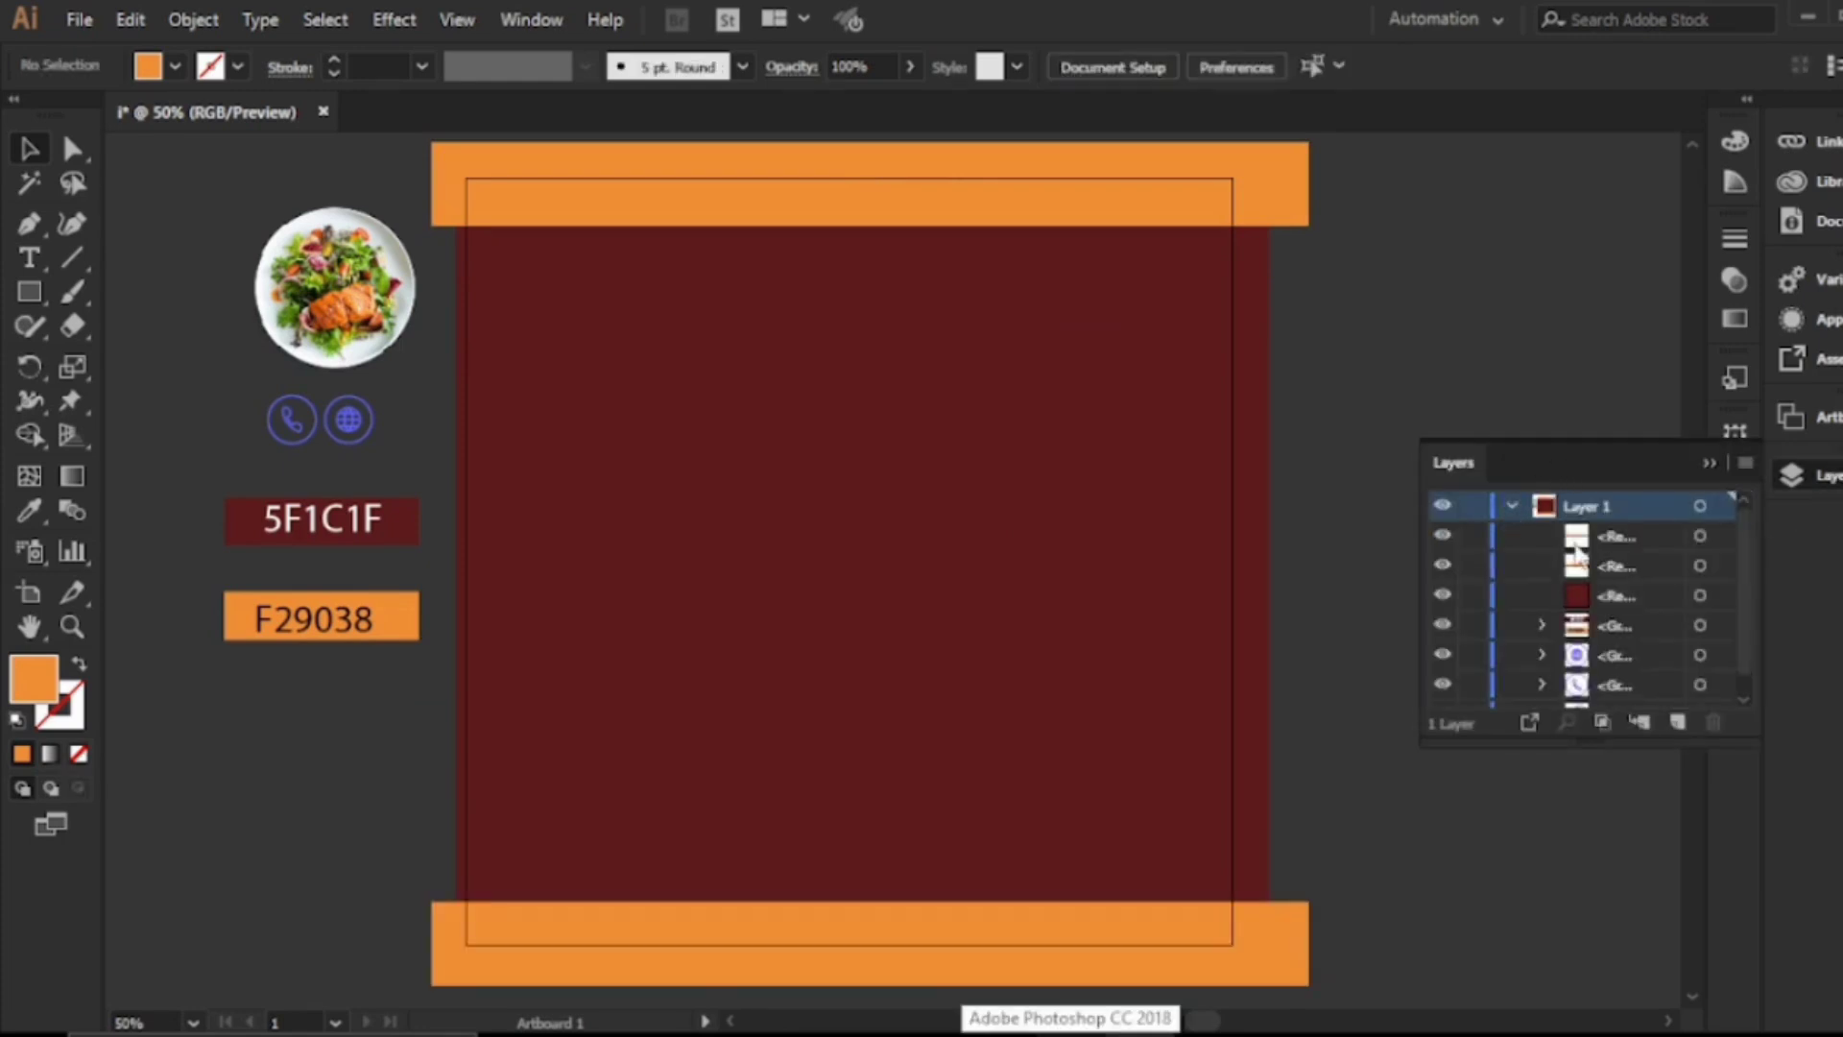
click(1584, 547)
shift+click(1601, 572)
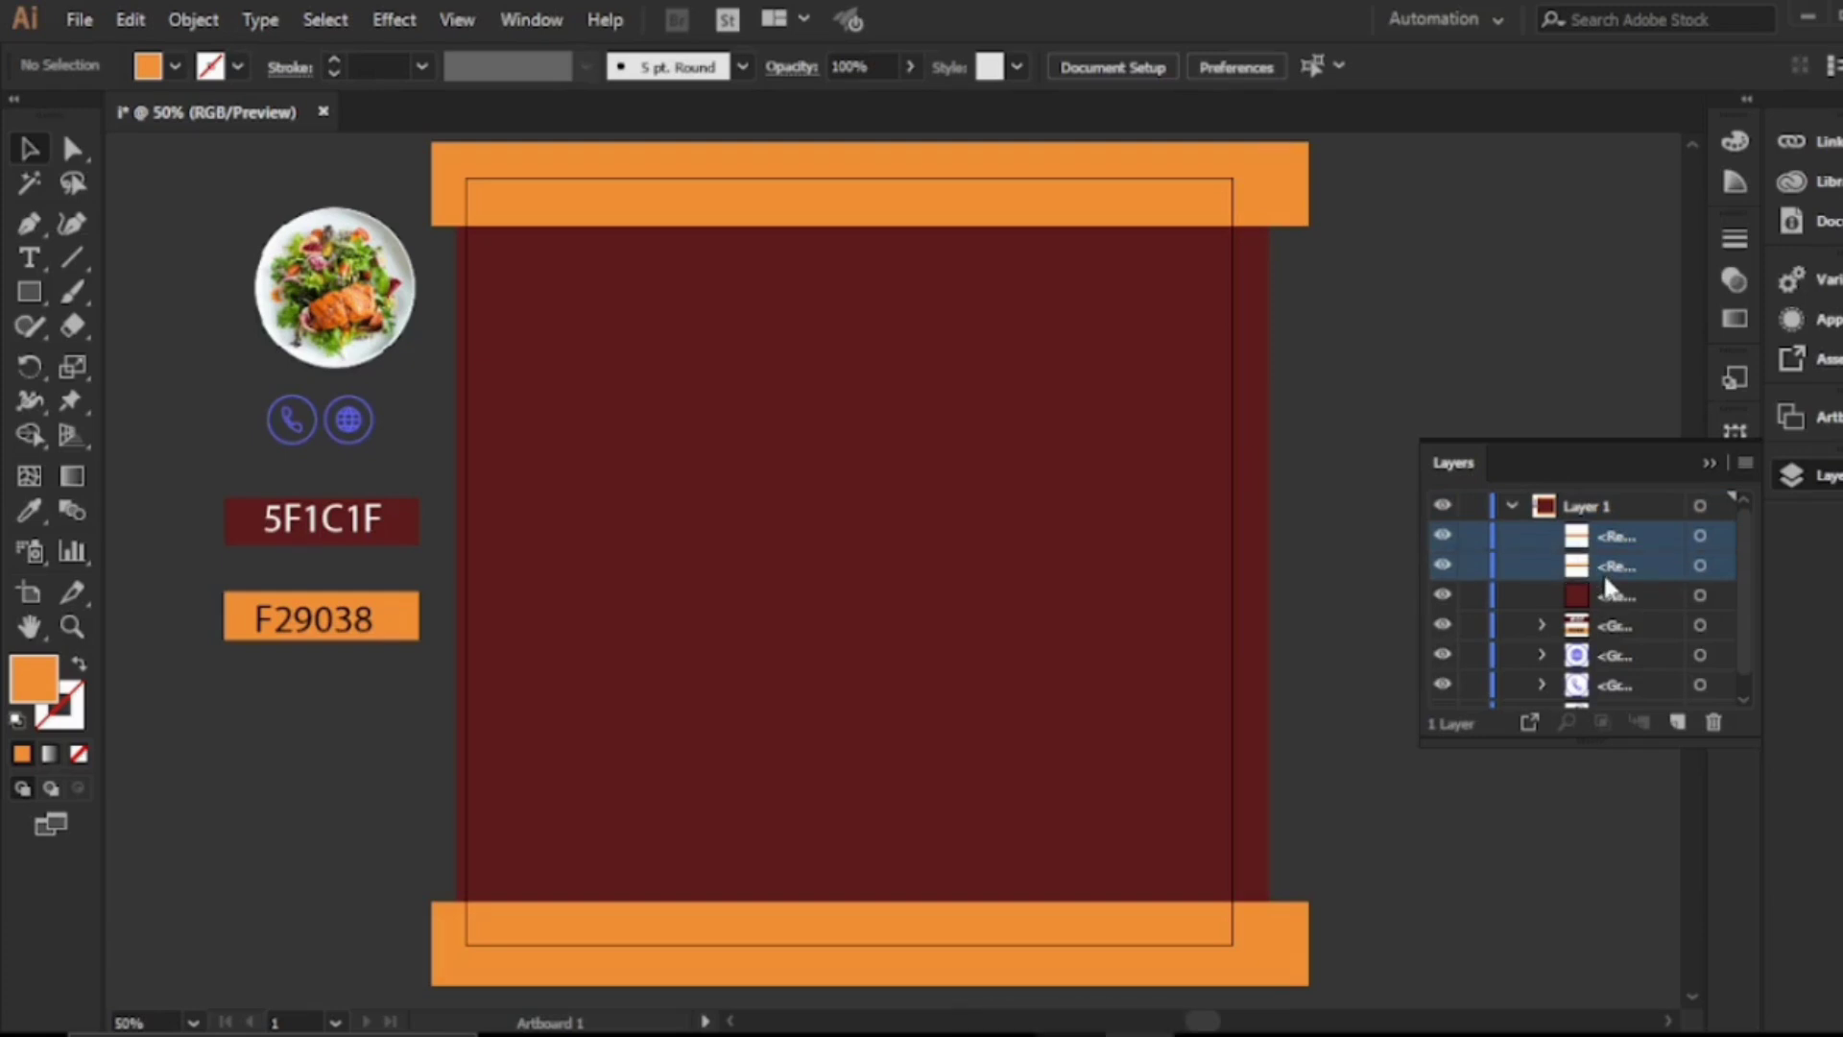
shift+click(1616, 597)
drag(1620, 570, 1606, 706)
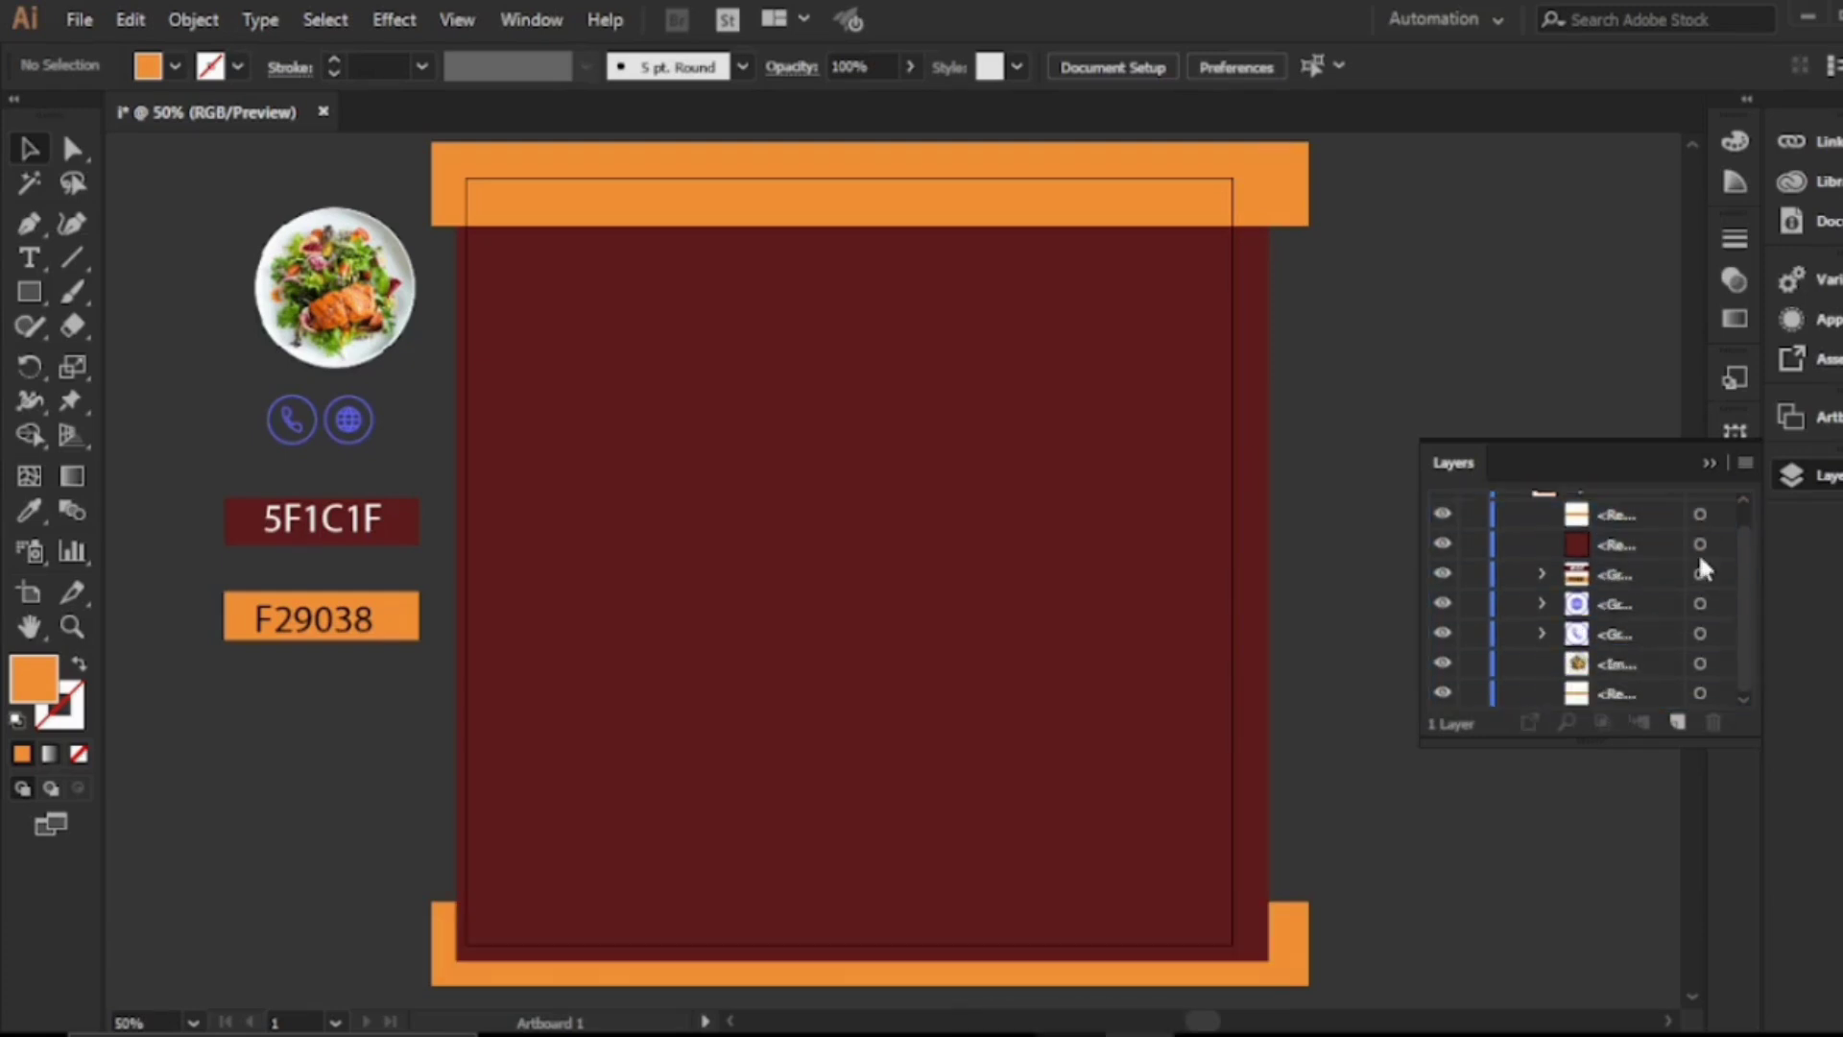
click(1720, 463)
Move the salad plate image onto the middle of the maroon background and enlarge it to about 496 px wide
scroll(863, 557, up, 1)
click(267, 325)
drag(267, 325, 695, 604)
drag(850, 687, 955, 793)
drag(830, 646, 785, 574)
drag(913, 716, 989, 782)
Draw a circle about 328 px wide over the plate and clip the image to it with a clipping mask
drag(806, 605, 960, 605)
key(l)
key(v)
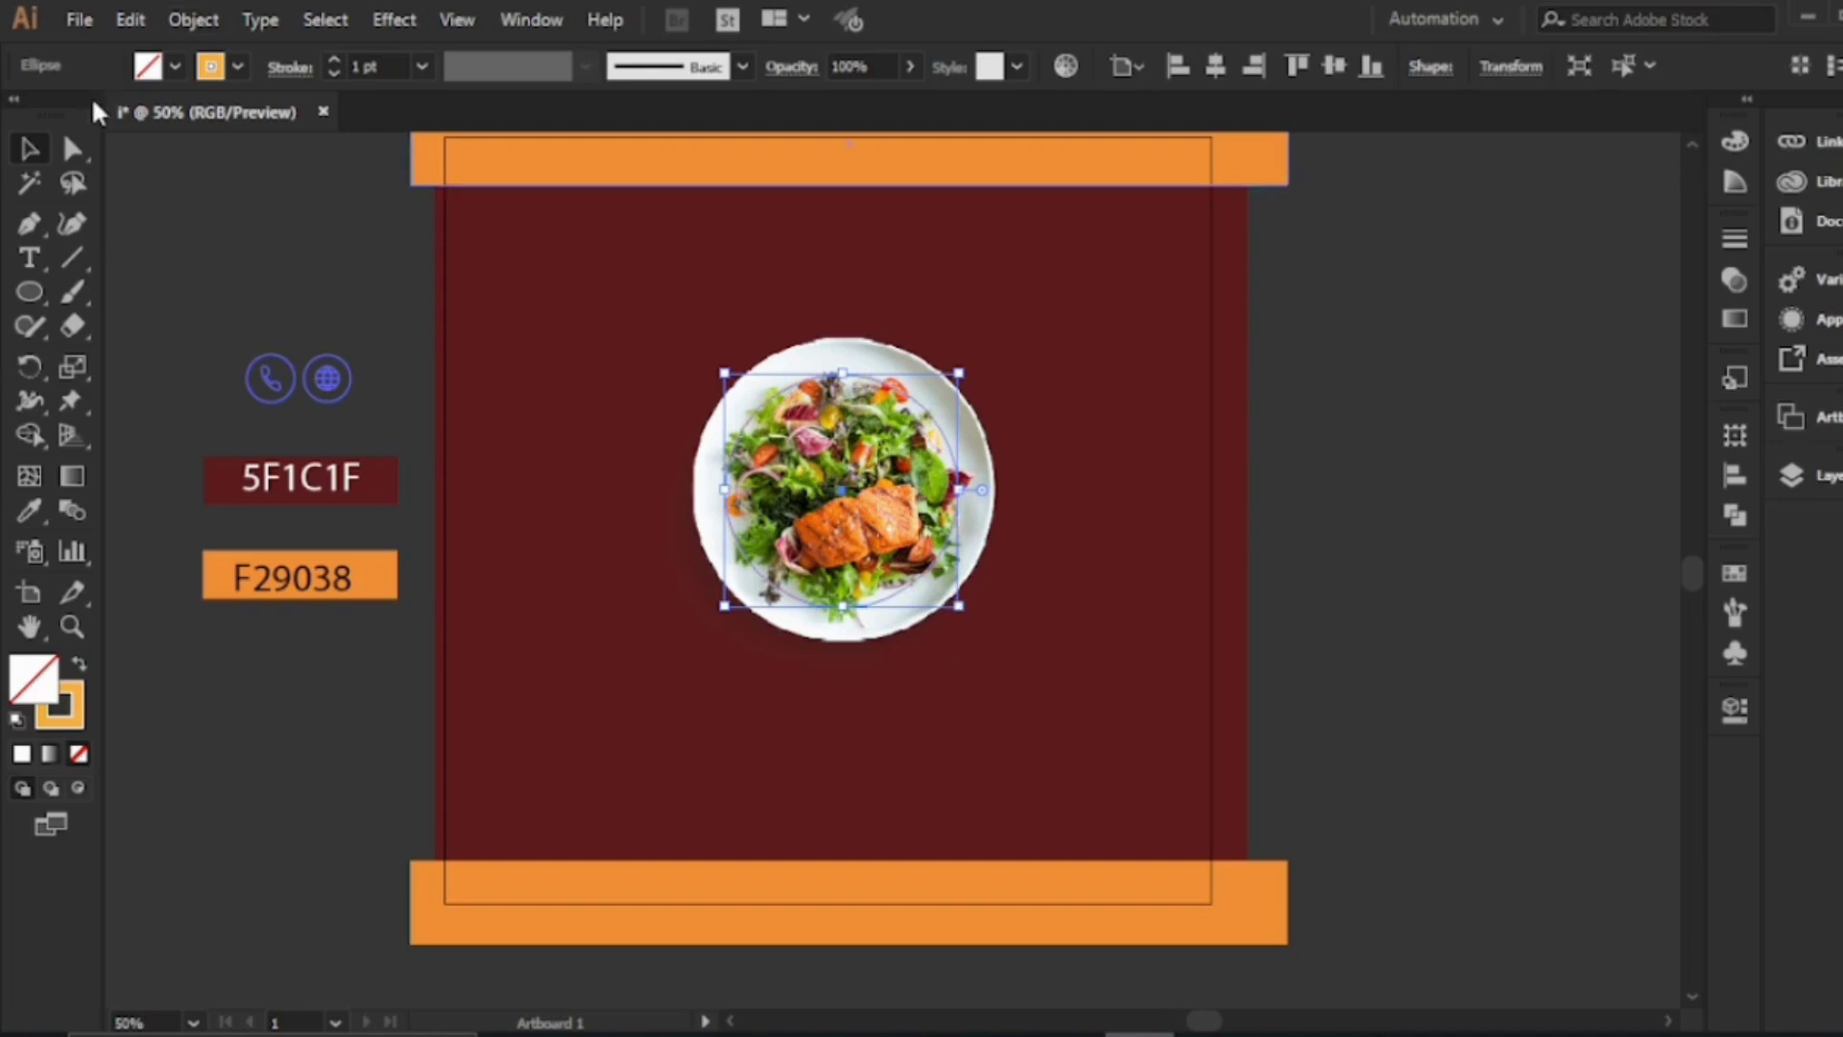
shift+click(833, 341)
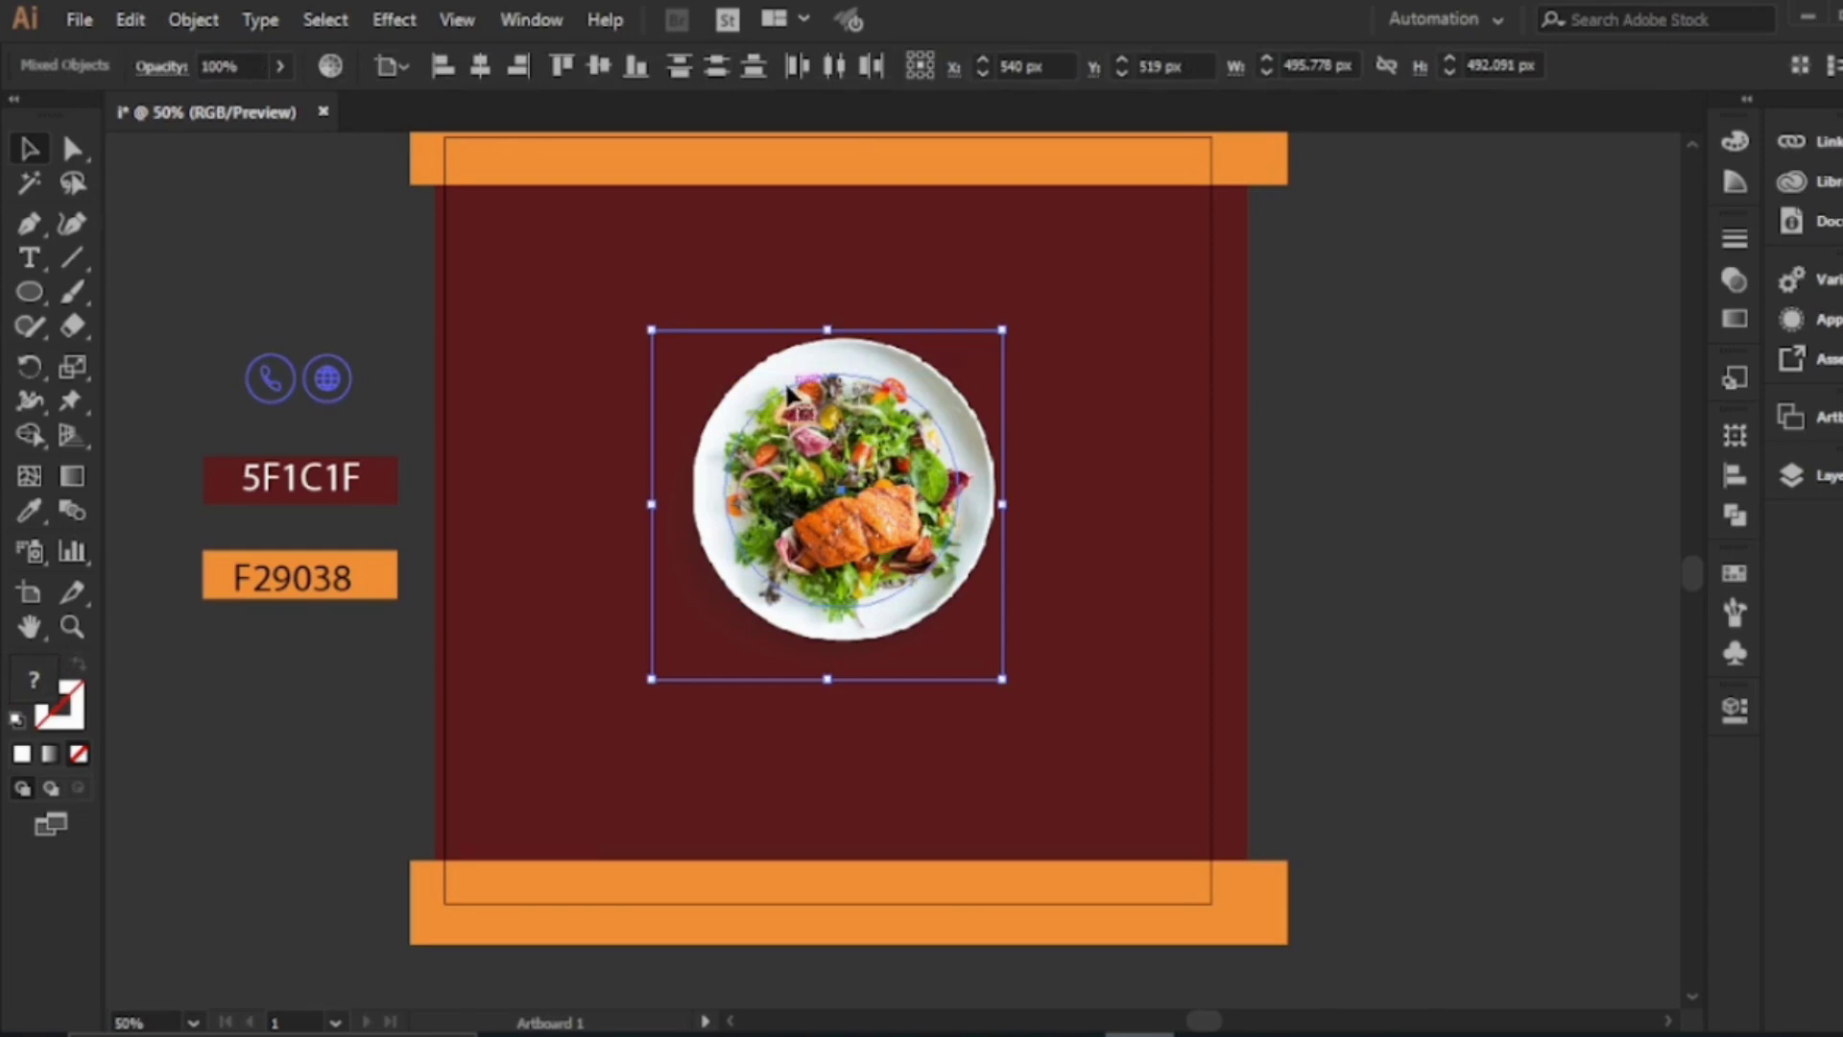
key(ctrl+7)
Draw a circle matching the clipped plate's edge, with no fill and an orange stroke
click(29, 290)
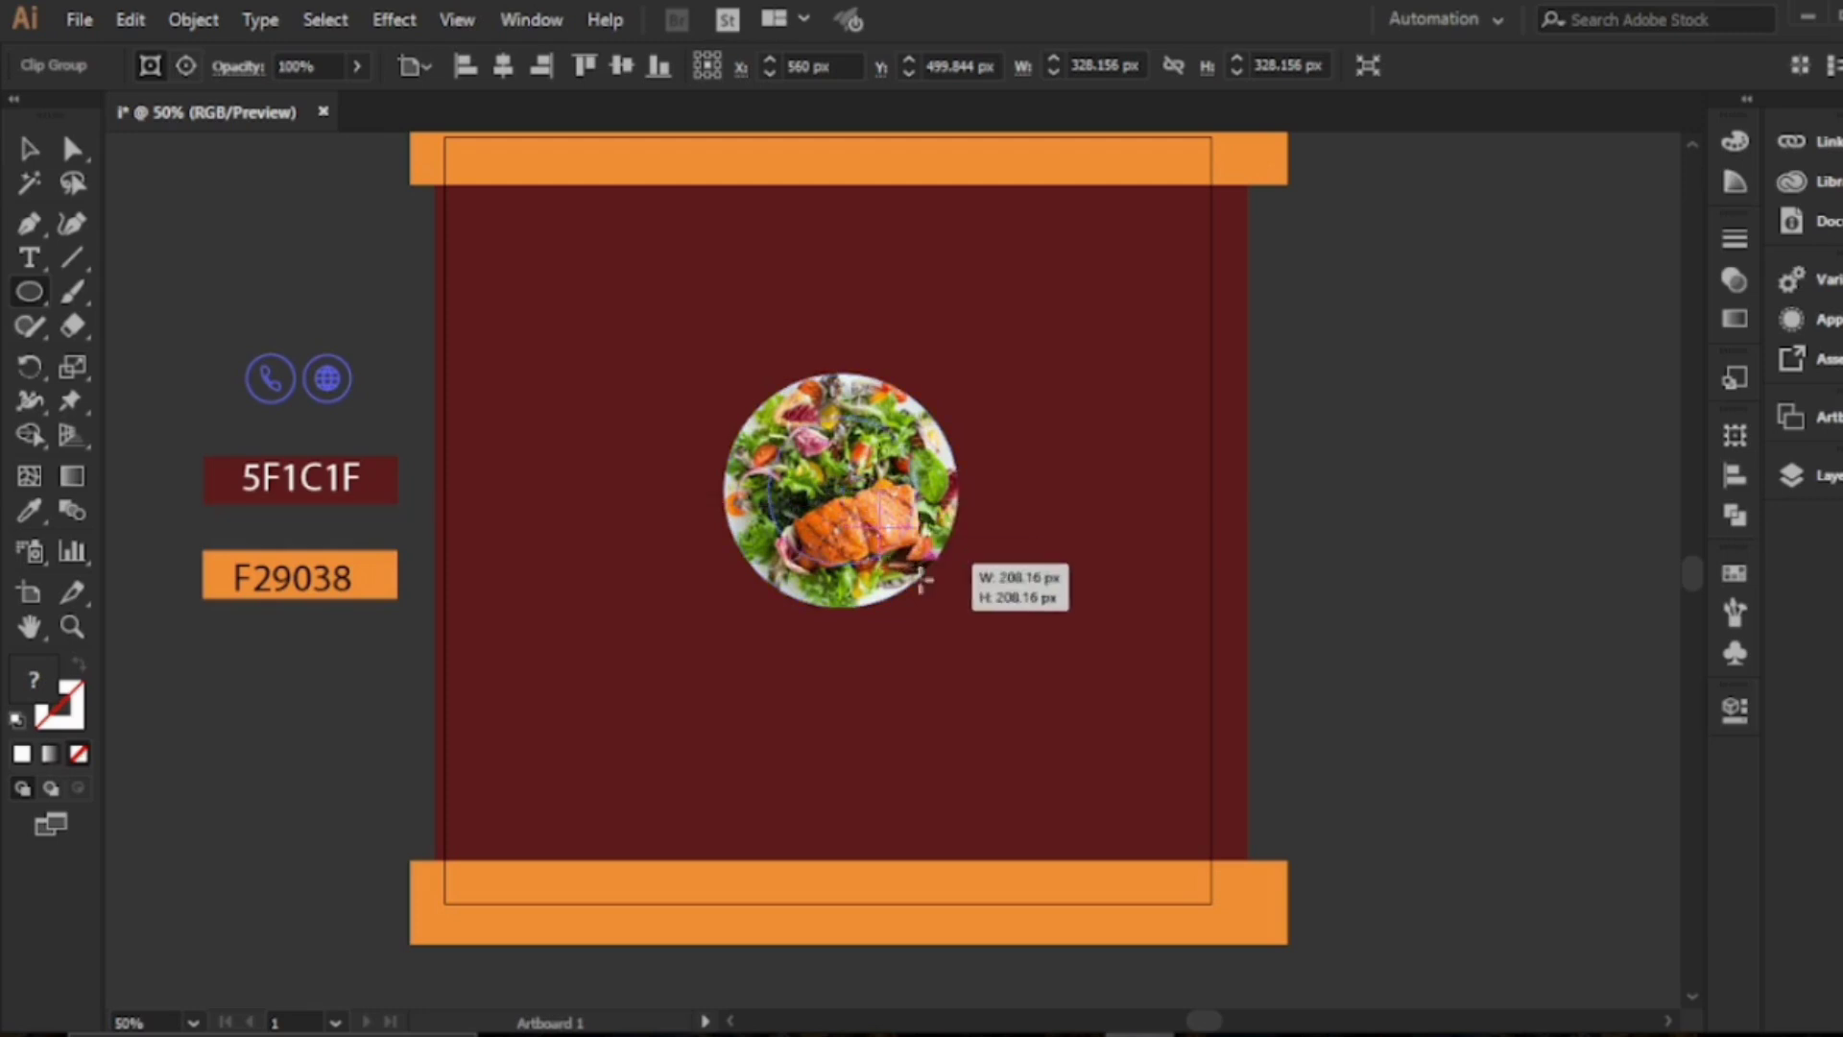
mouse_move(948, 619)
mouse_down()
mouse_move(942, 592)
mouse_move(959, 609)
mouse_up()
click(175, 65)
click(35, 171)
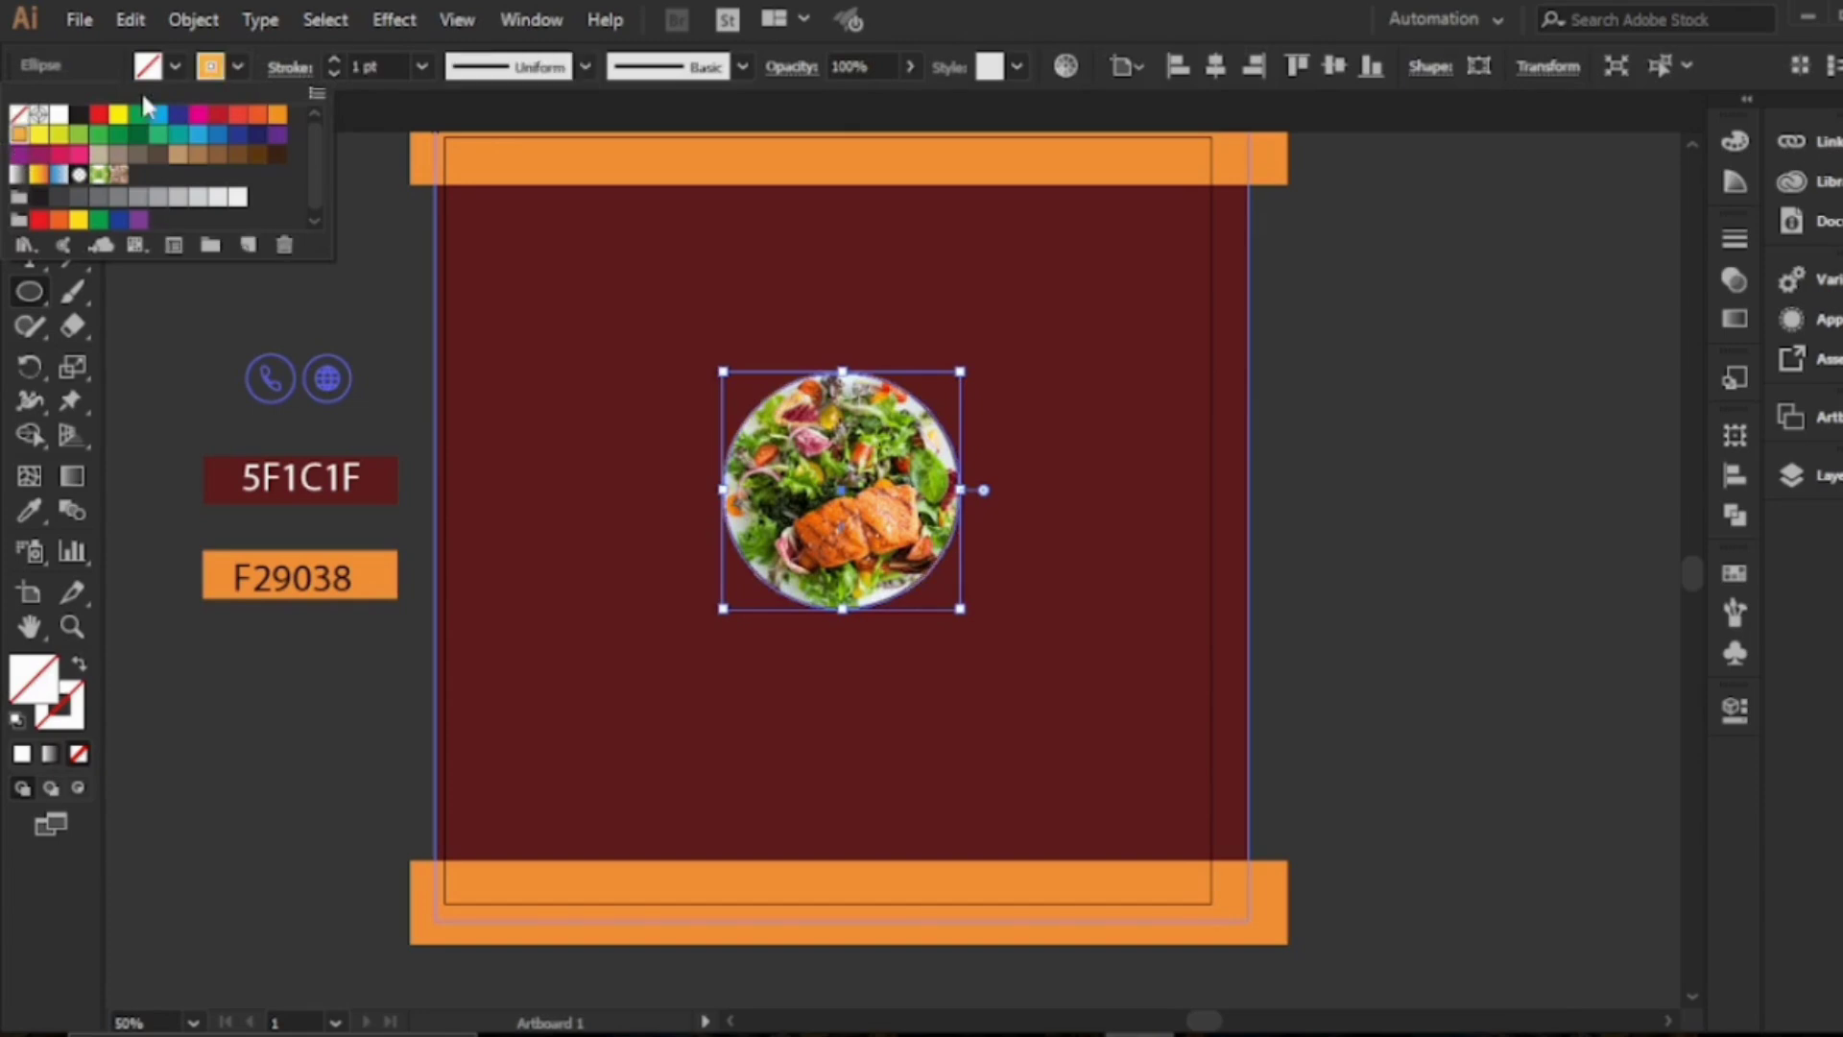
click(238, 65)
Set the plate ring's stroke weight to 29 pt and align the stroke to the outside
click(335, 60)
click(335, 60)
click(335, 61)
click(335, 60)
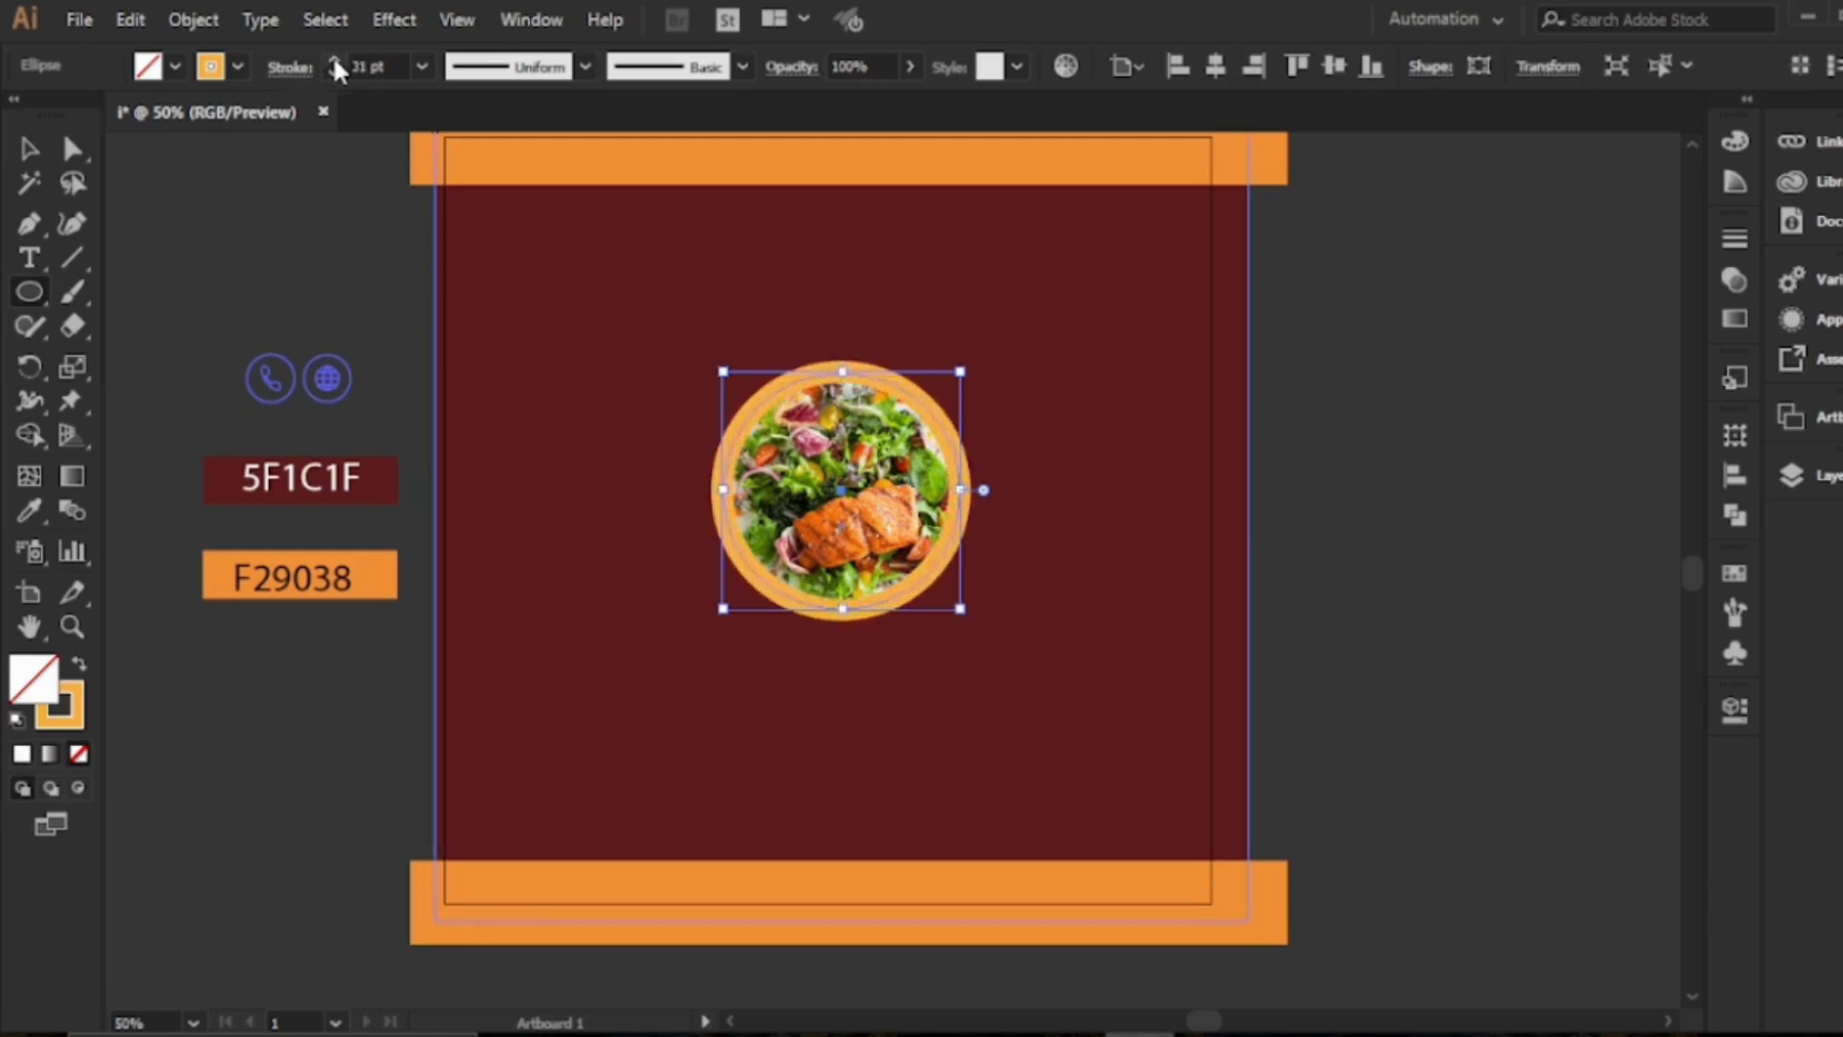
click(334, 73)
click(334, 73)
click(290, 67)
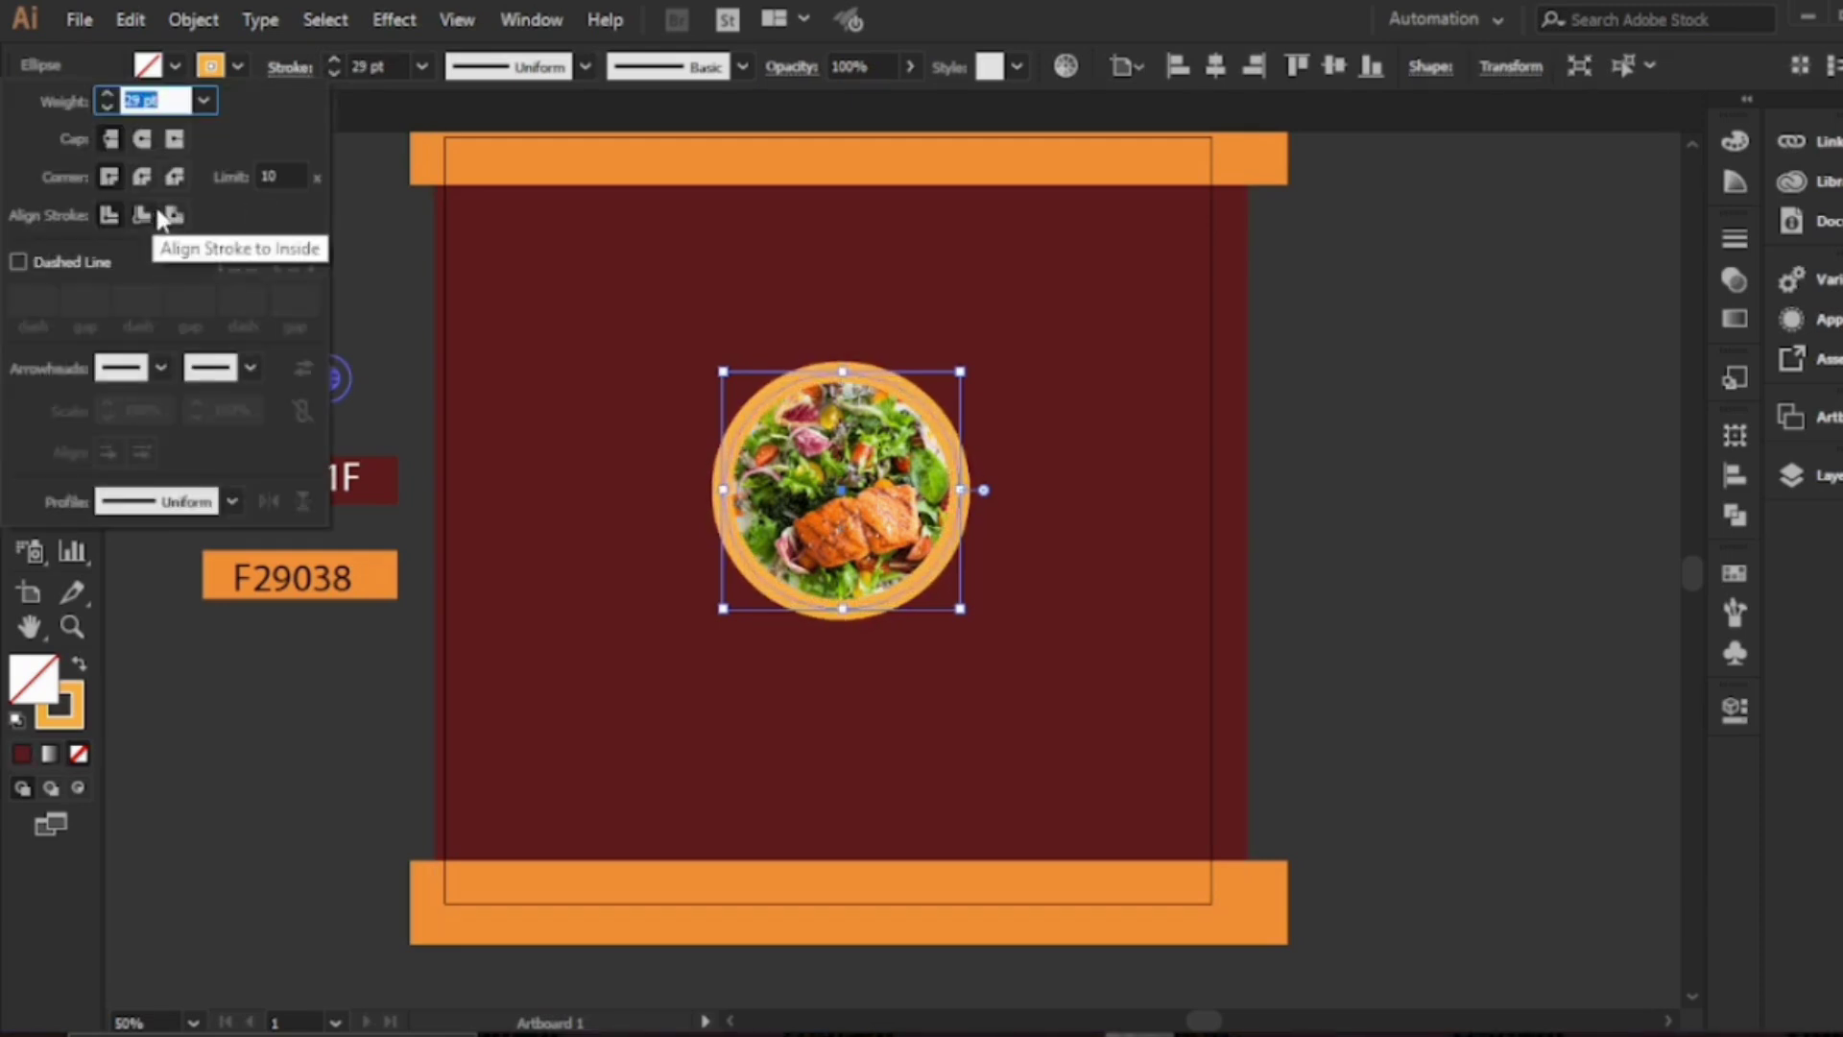
click(172, 215)
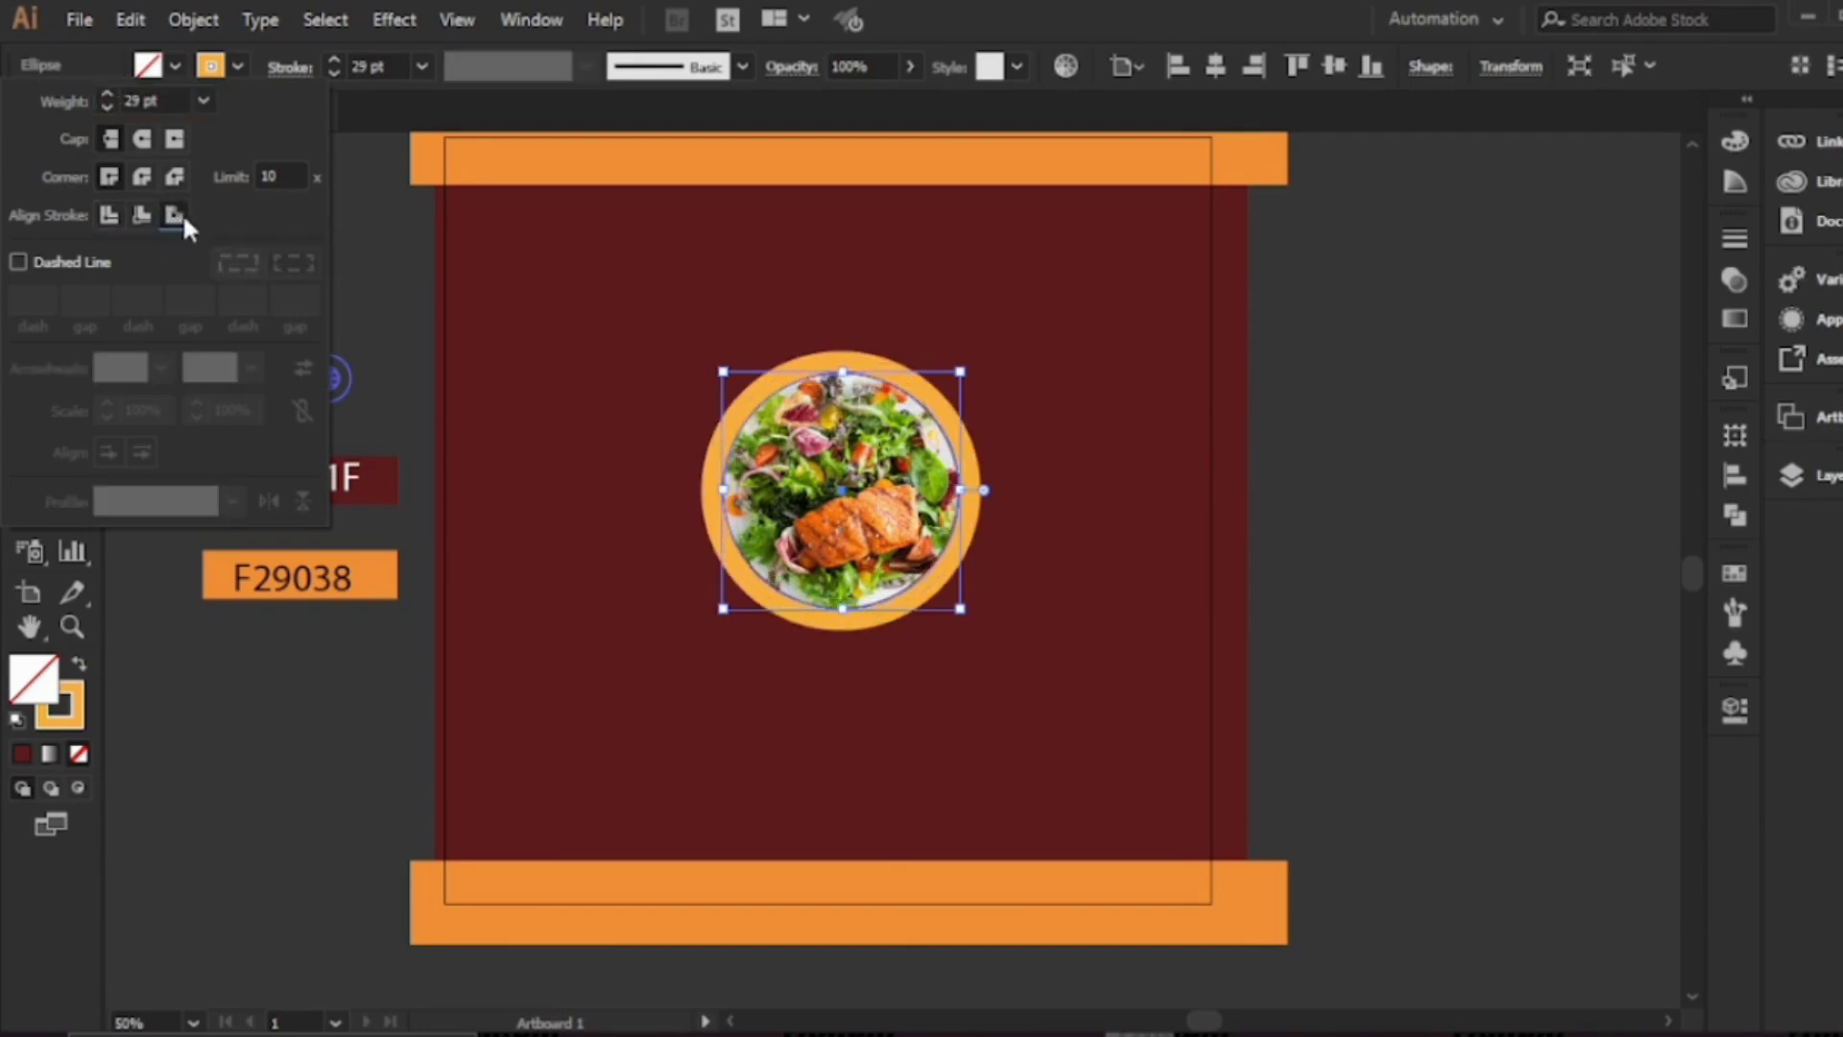
Move the grouped plate and ring to the left half of the artboard and enlarge the group to about 505 px wide
click(910, 542)
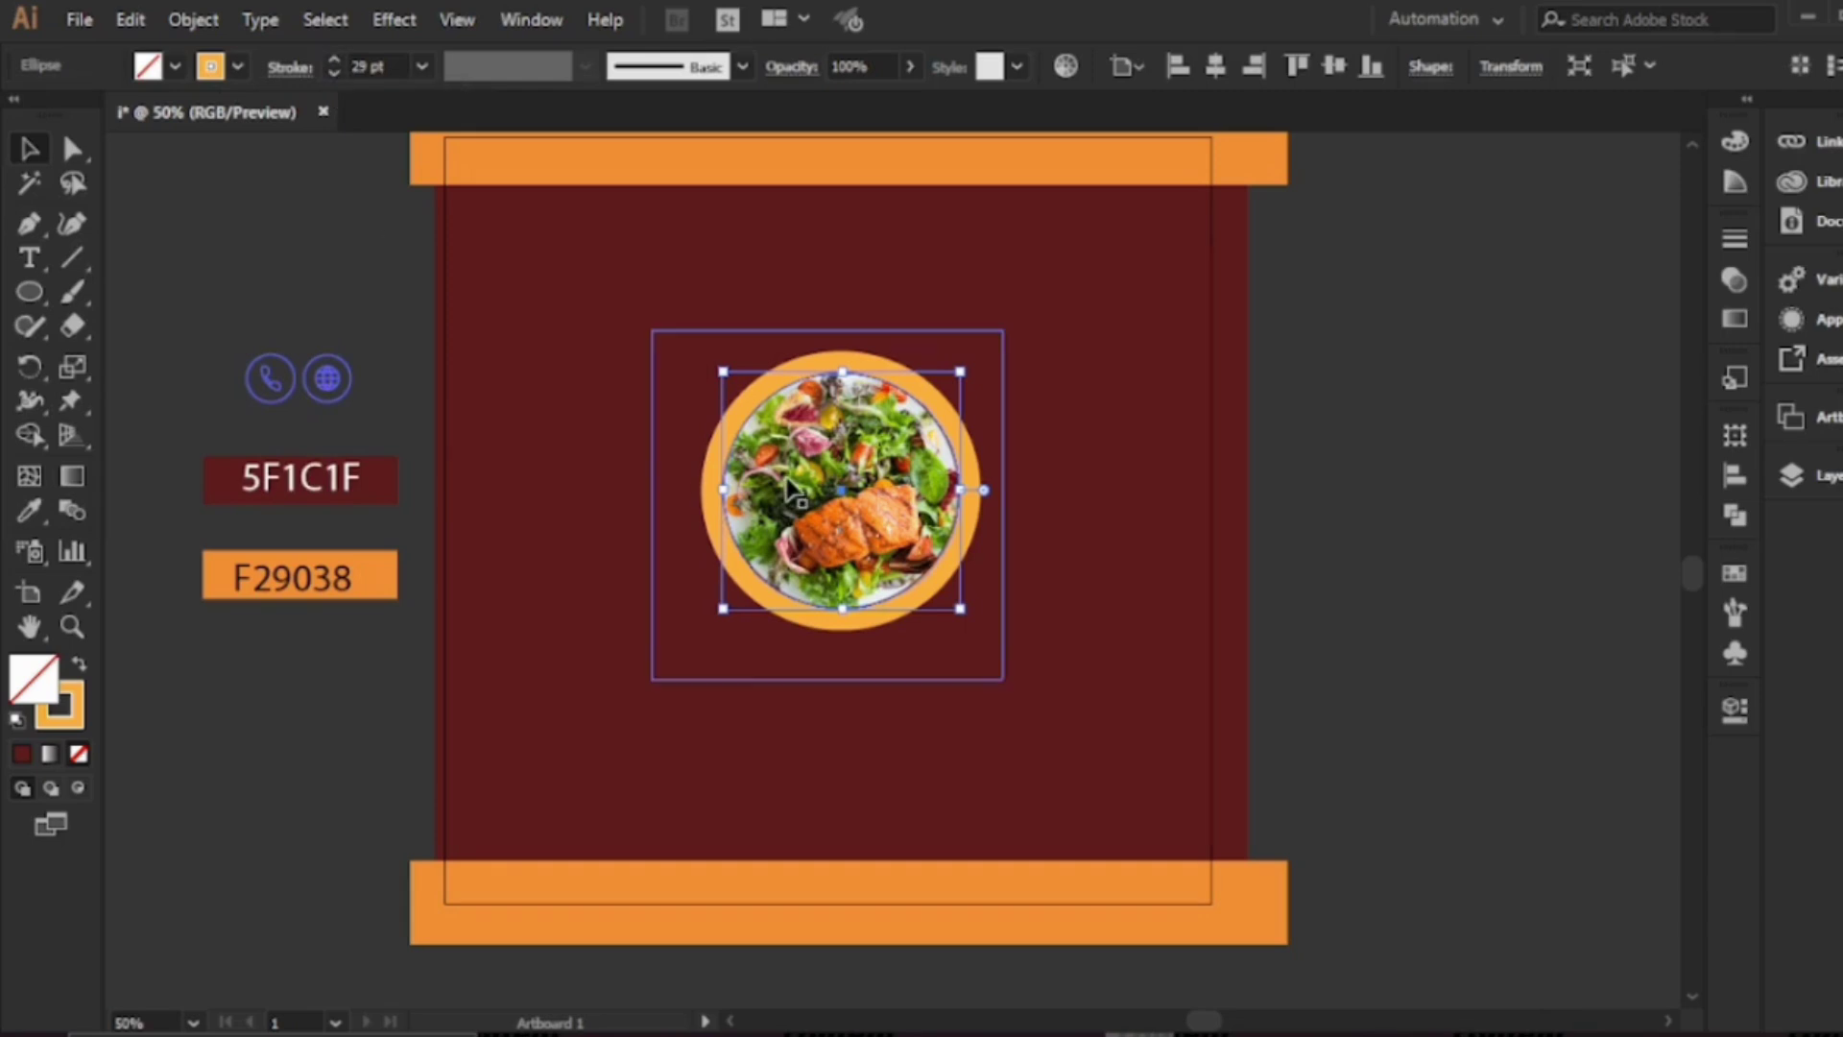
scroll(910, 542, up, 1)
drag(910, 542, 669, 541)
drag(803, 672, 950, 819)
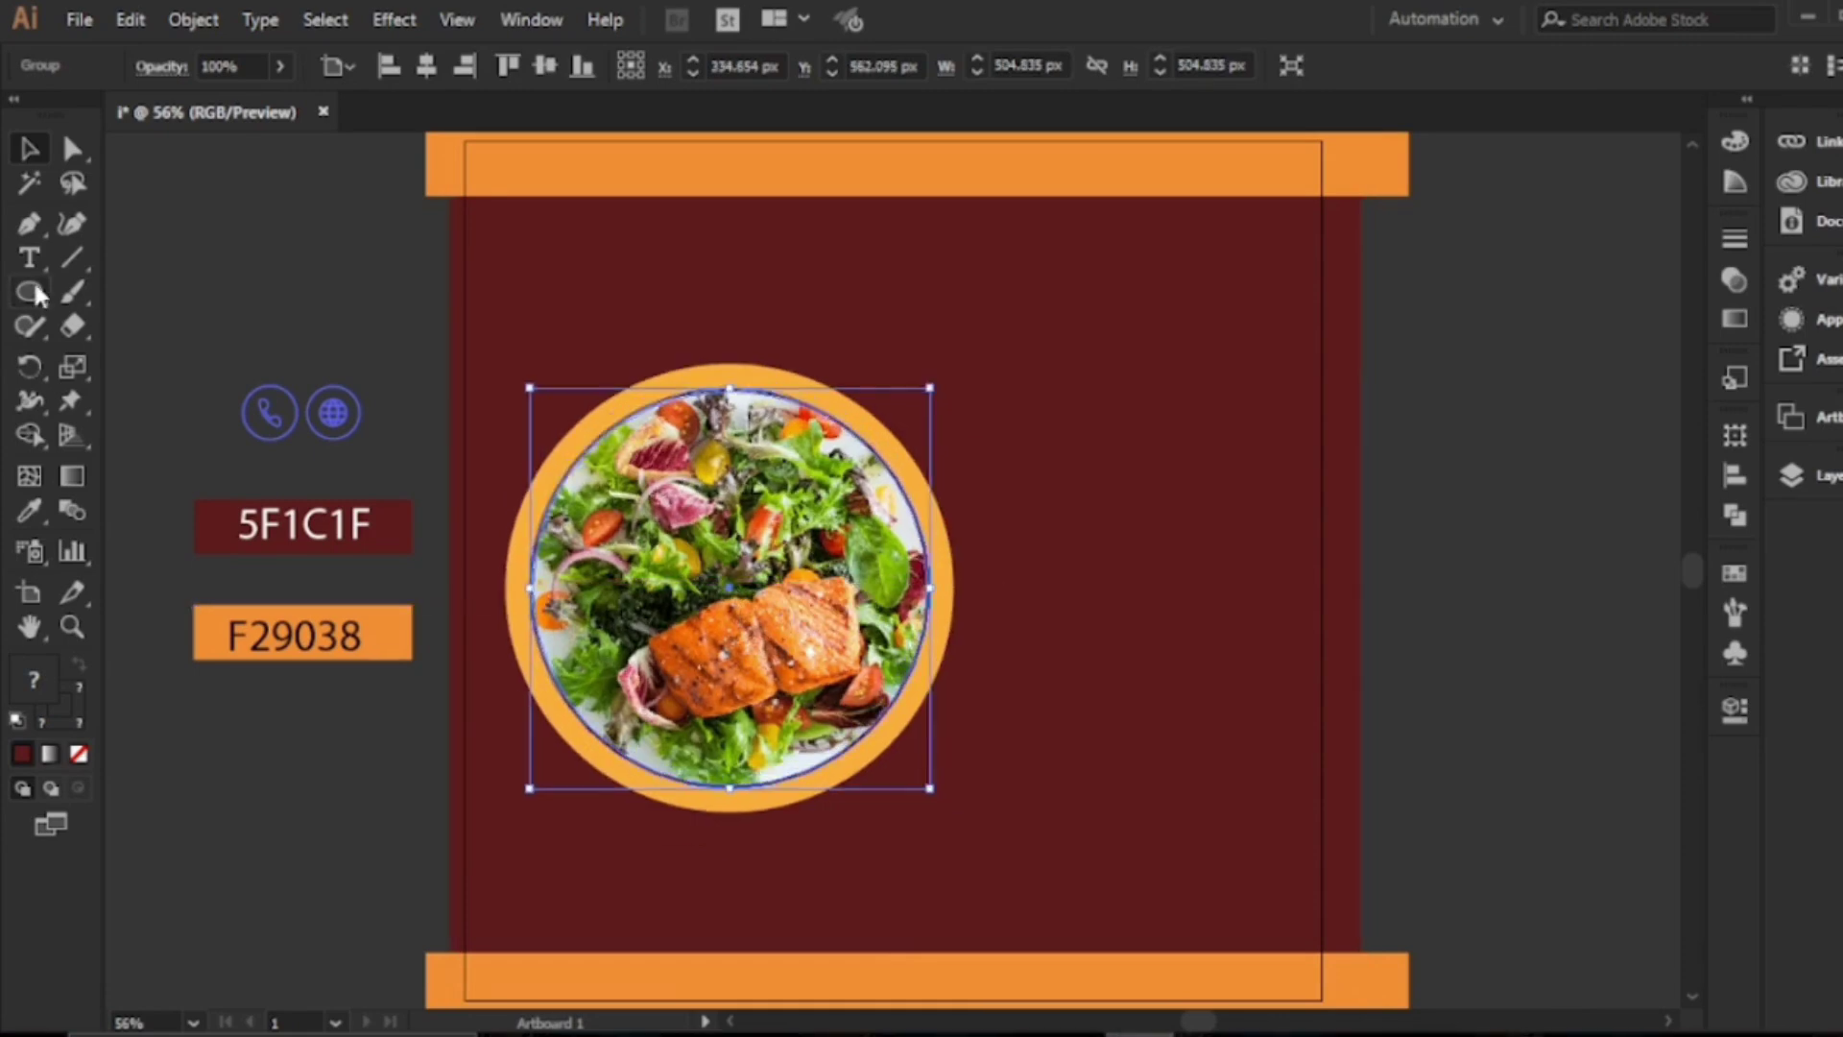
Draw two concentric badge circles beside the artboard and fill the inner one with the band's orange
click(35, 294)
drag(1456, 384, 1516, 455)
click(36, 163)
click(32, 511)
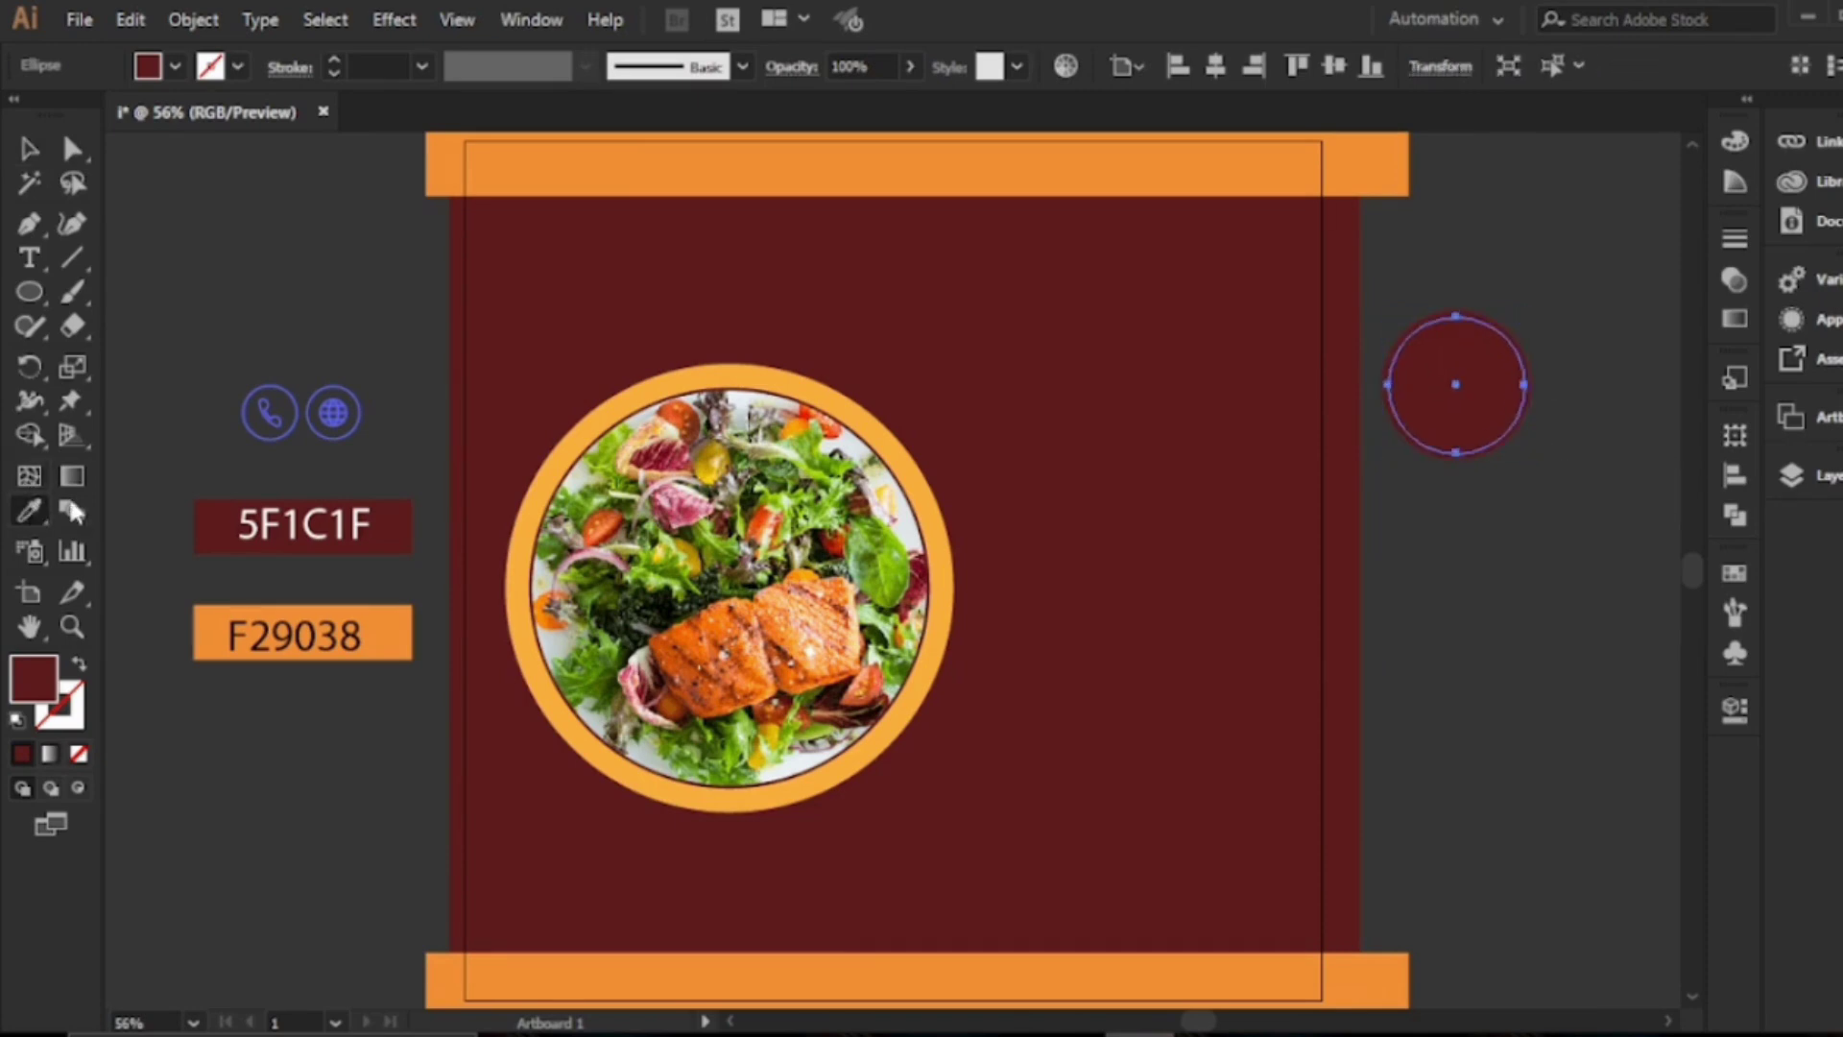
click(658, 181)
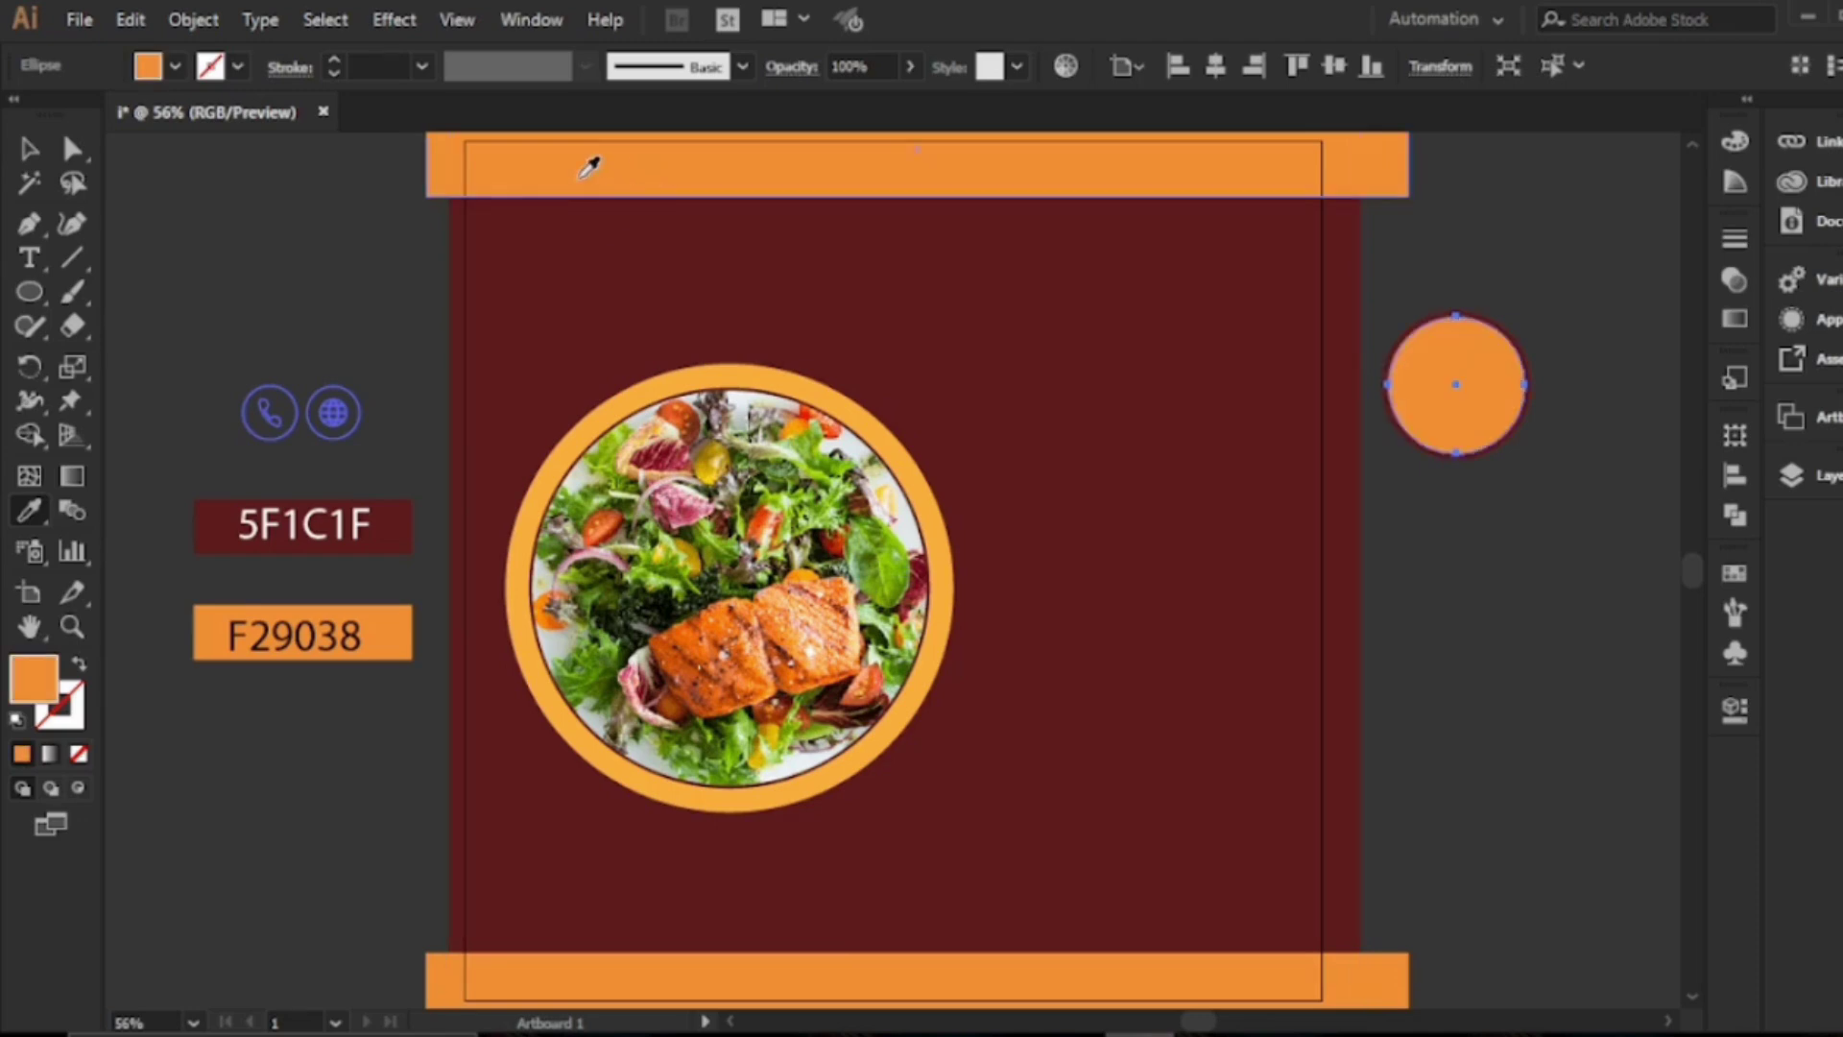
click(29, 151)
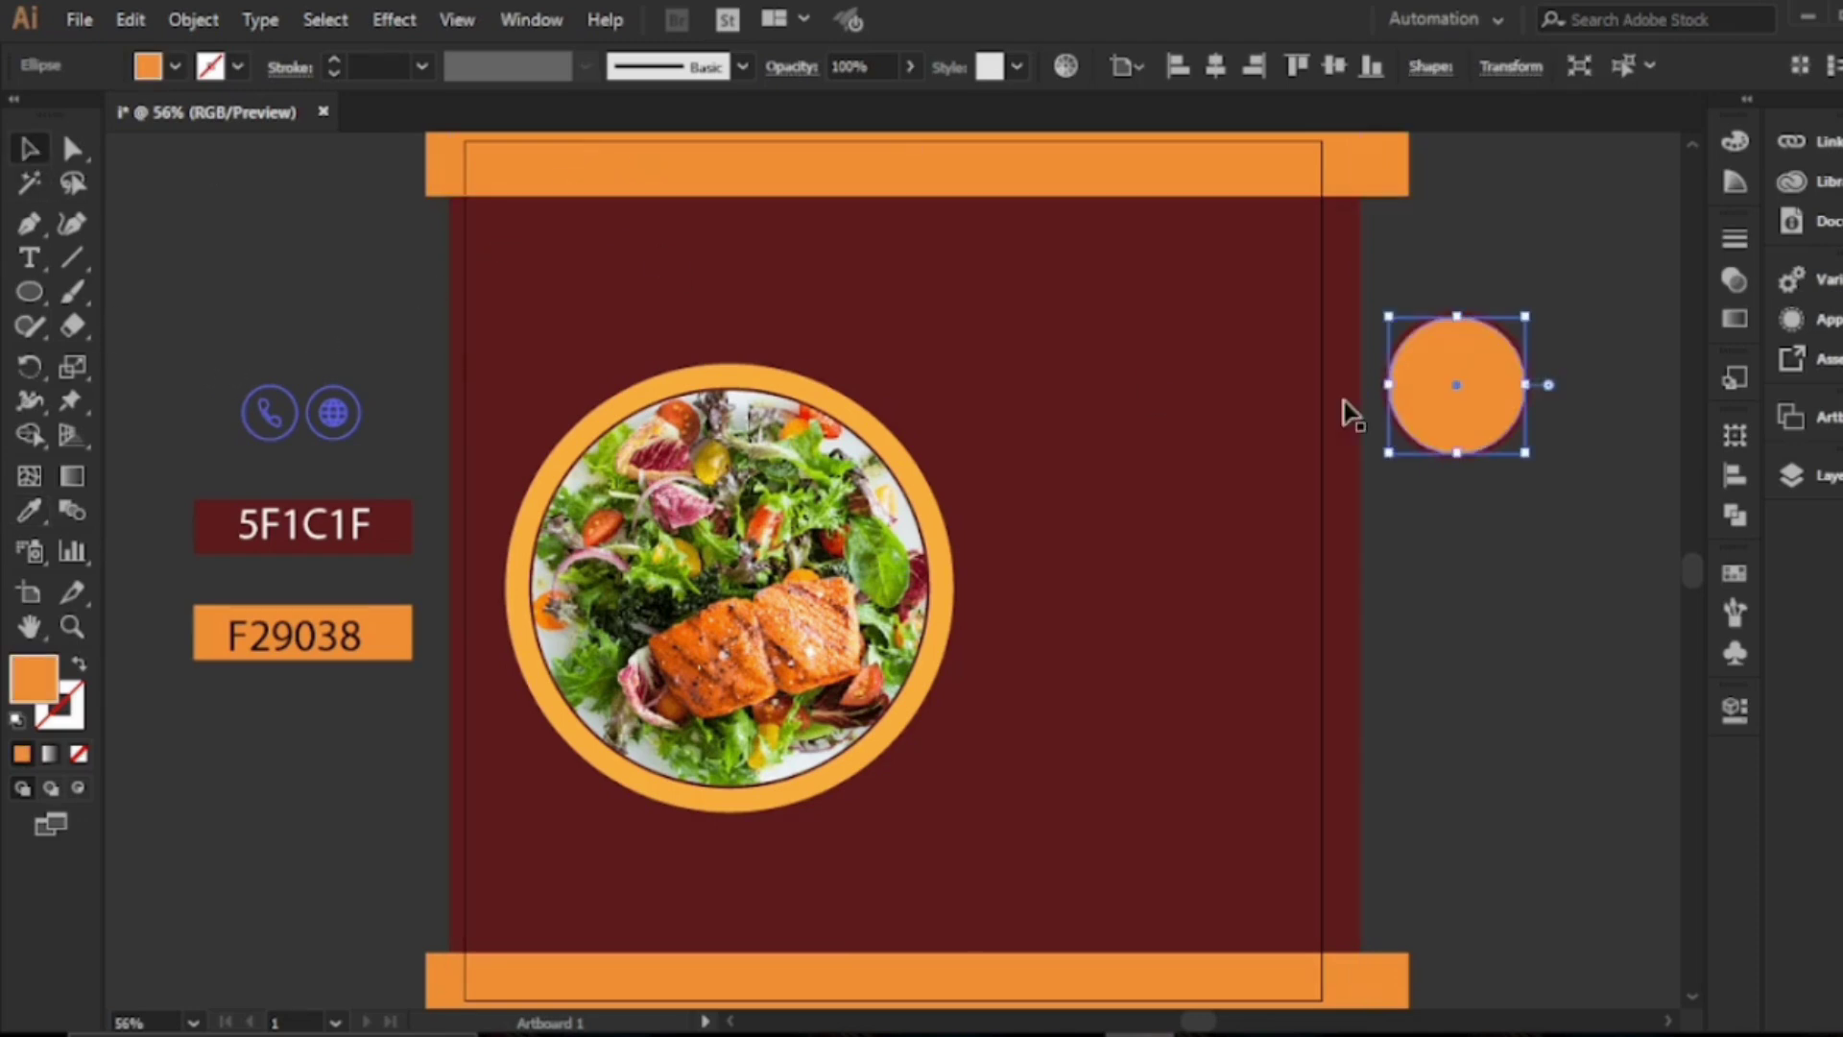
Fill the badge's outer circle with white
click(1495, 321)
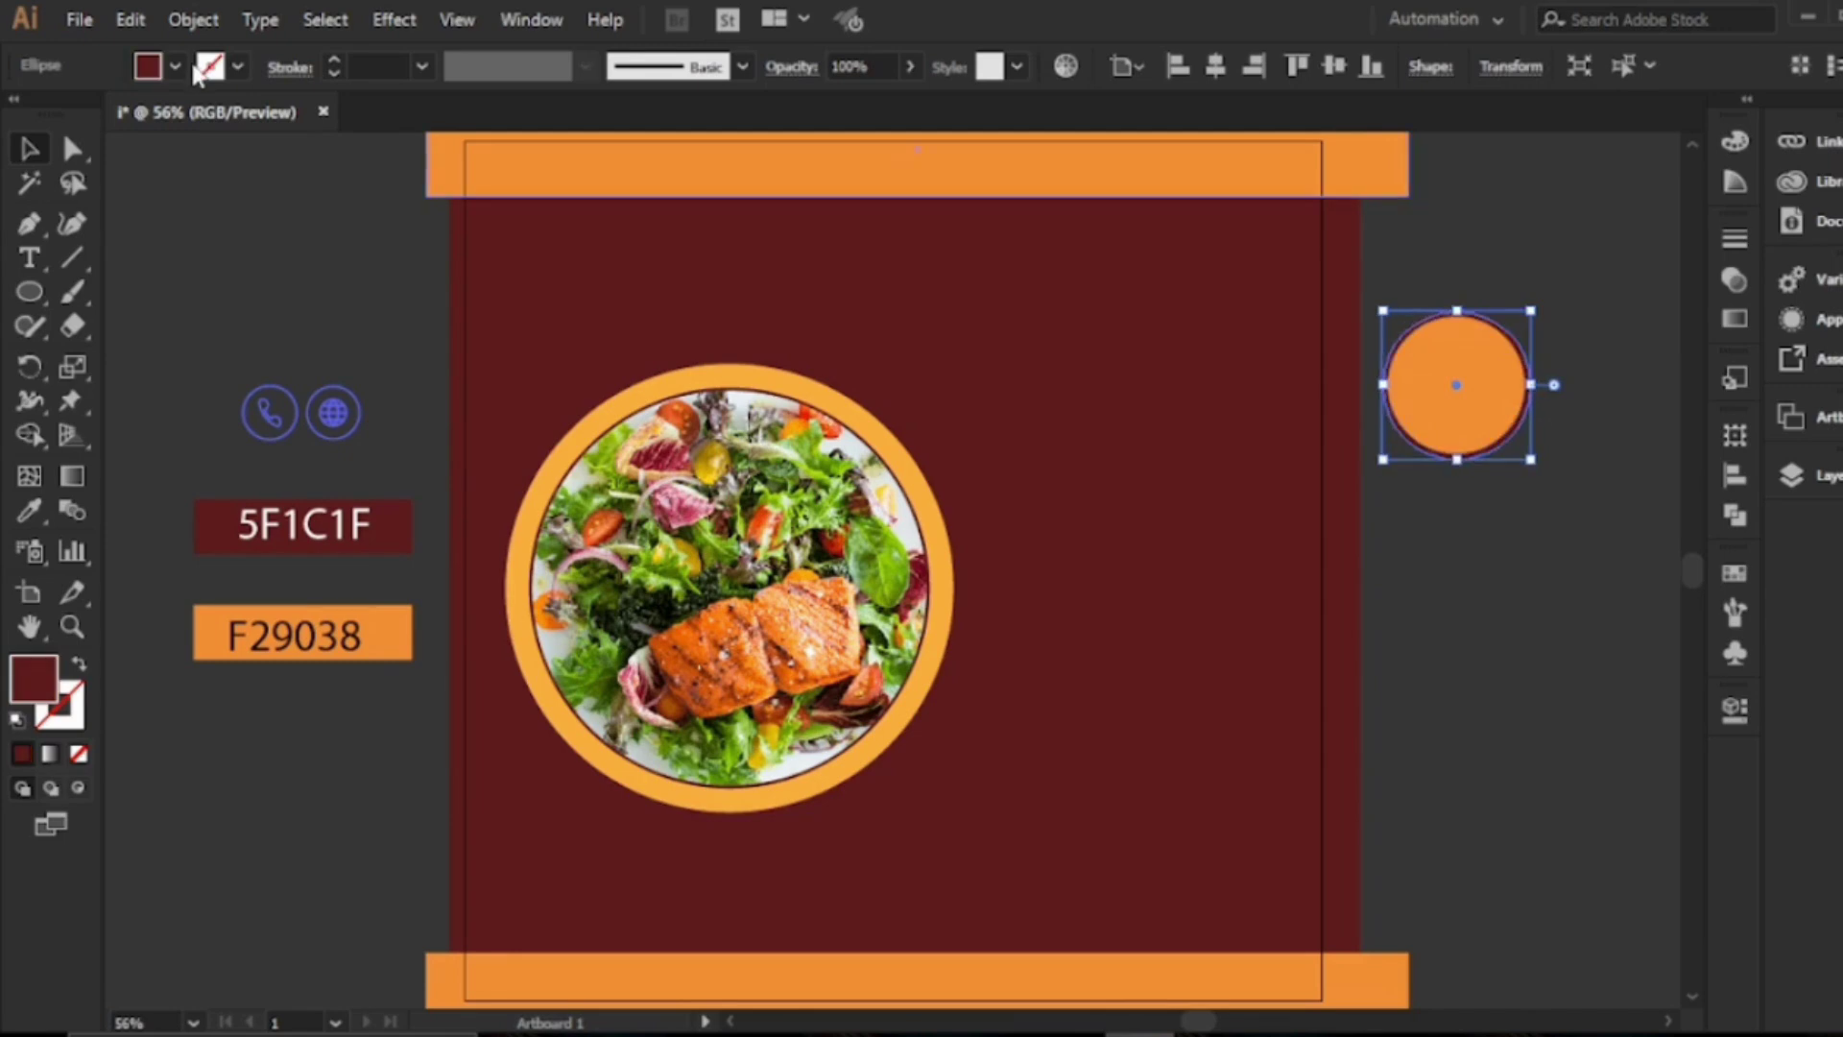
click(175, 65)
click(56, 116)
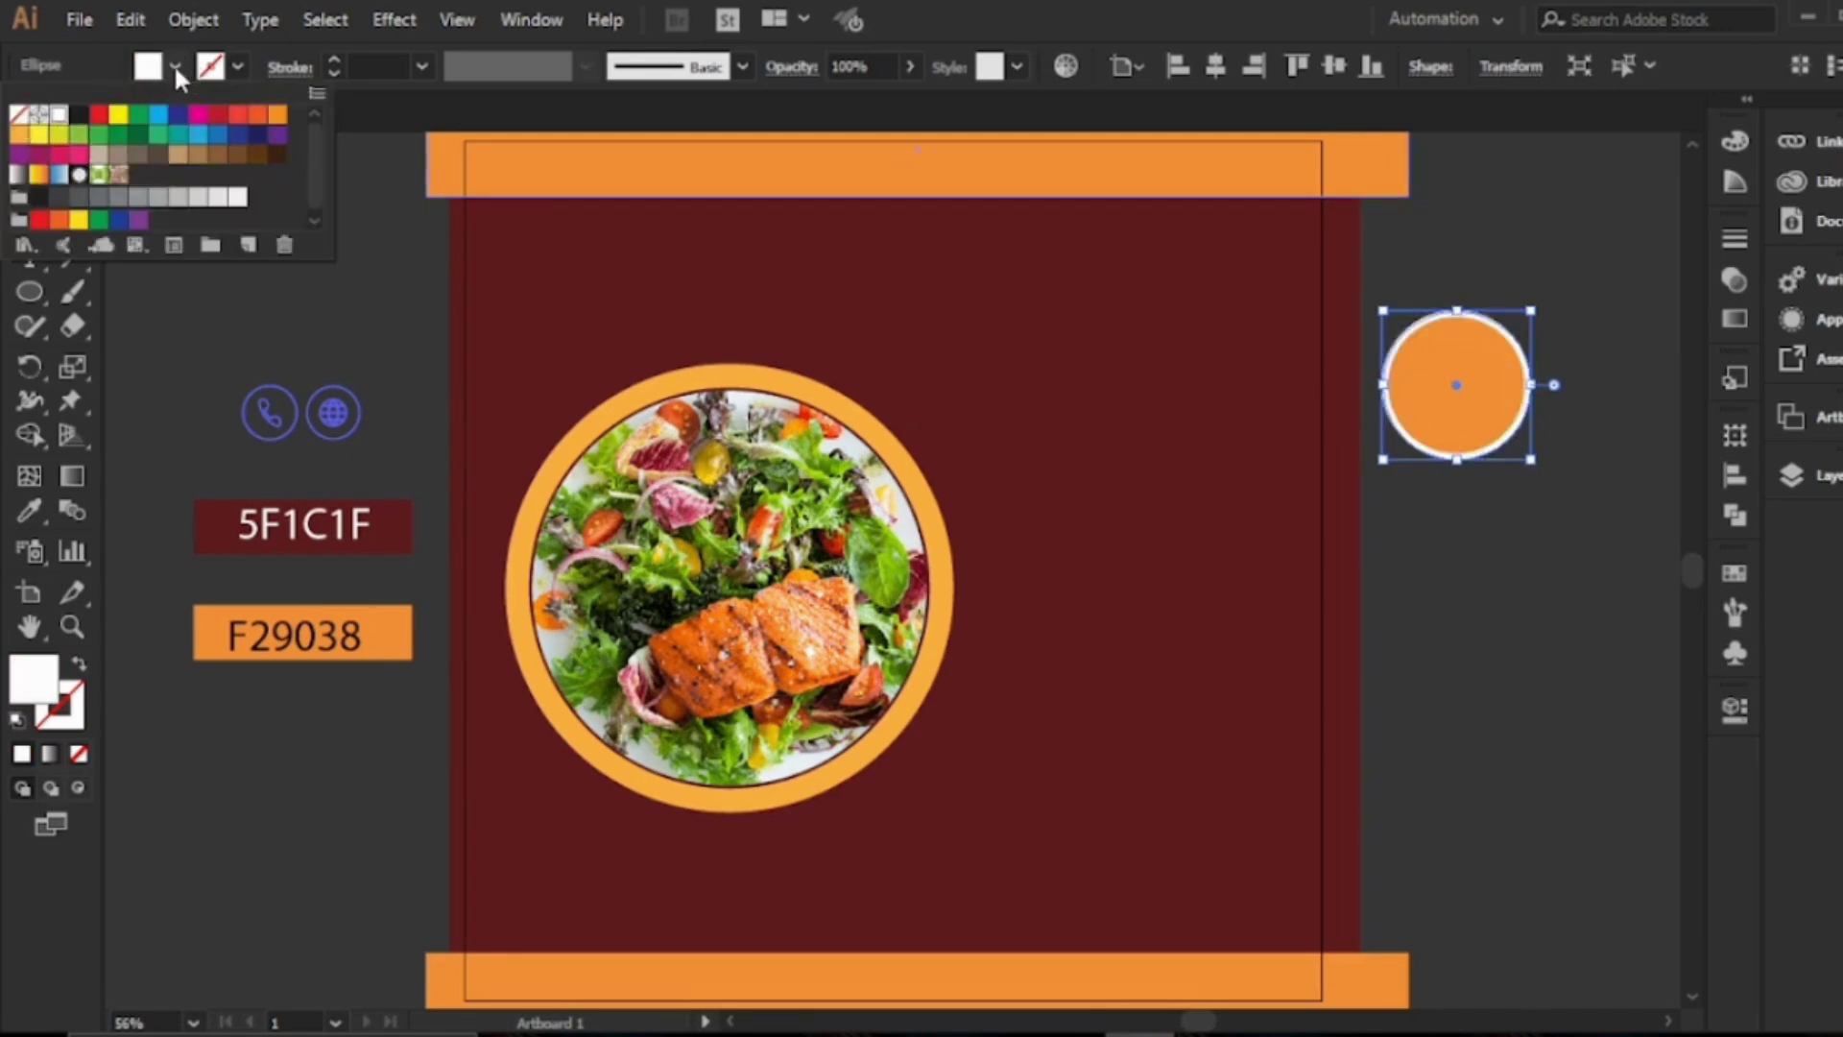
click(173, 67)
Add the two-line text "50% off" below the badge
key(t)
click(1440, 527)
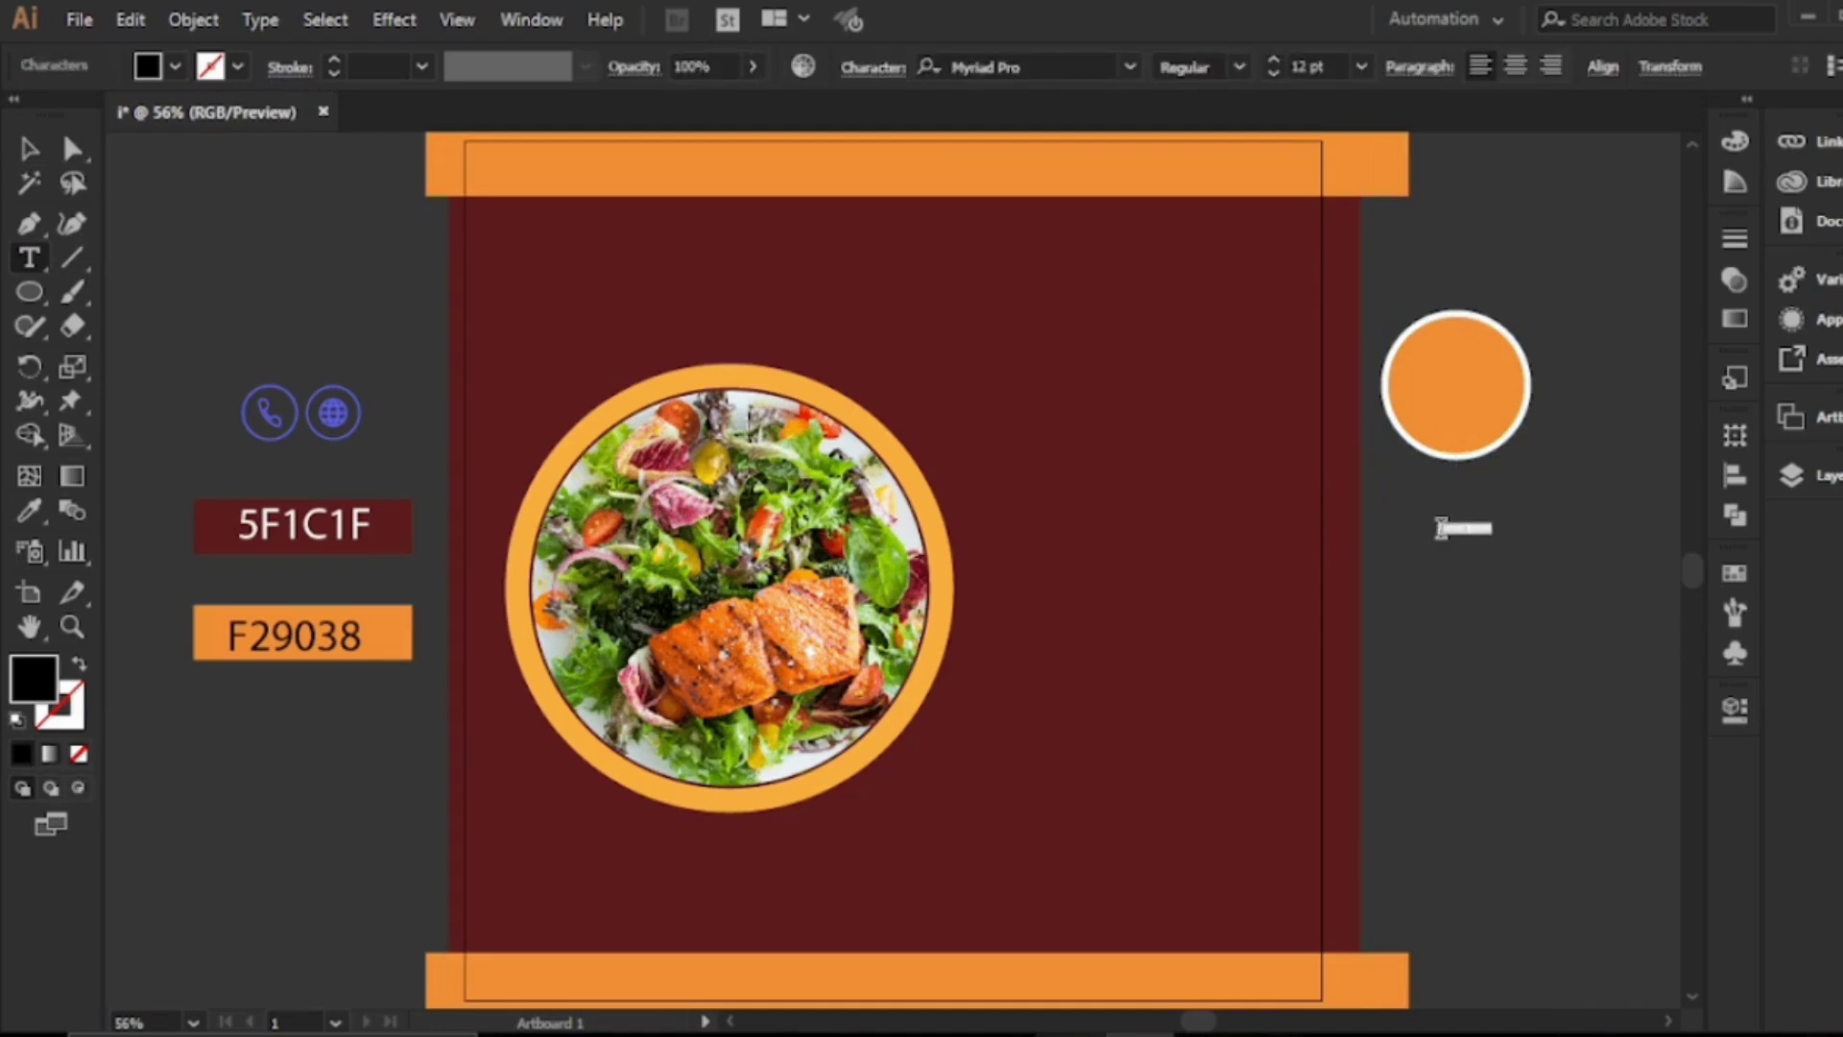
key(BackSpace)
click(27, 146)
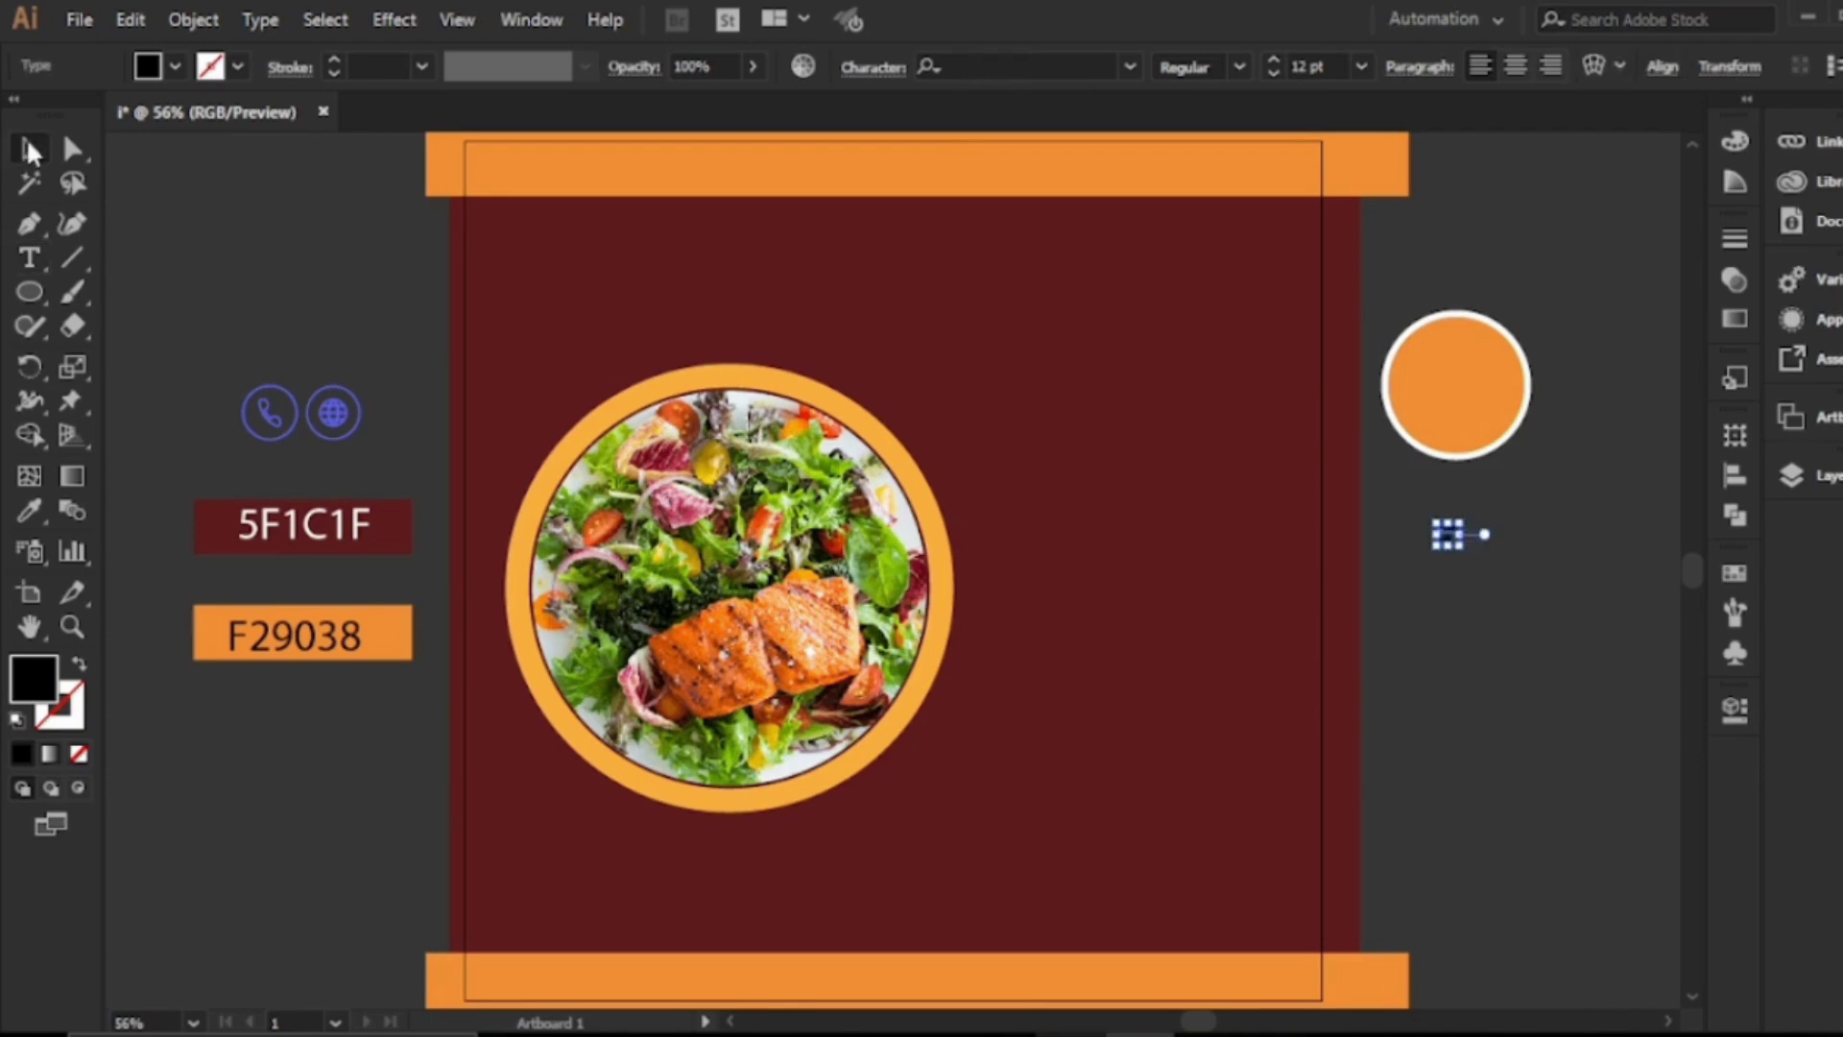
Colour the "50% off" text with the background's maroon and place it inside the badge at about 57.69 pt
click(29, 509)
click(510, 317)
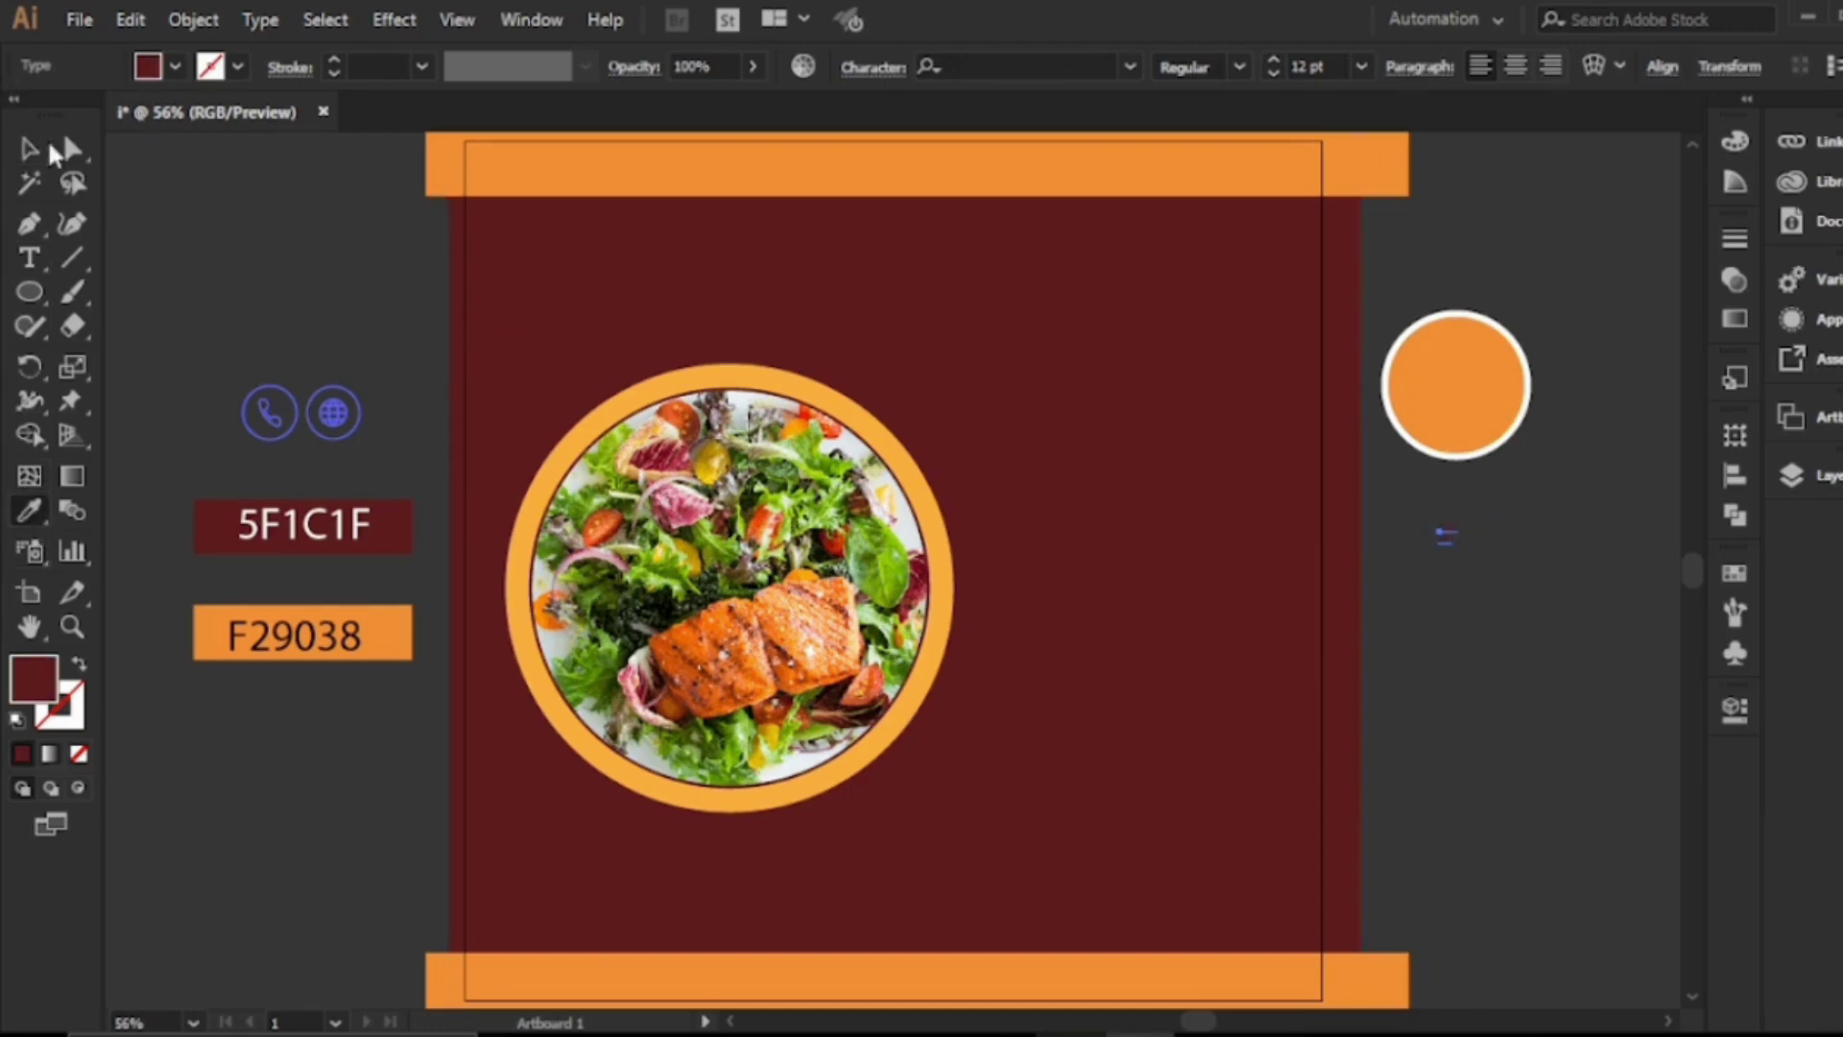
click(29, 150)
drag(1461, 549, 1454, 395)
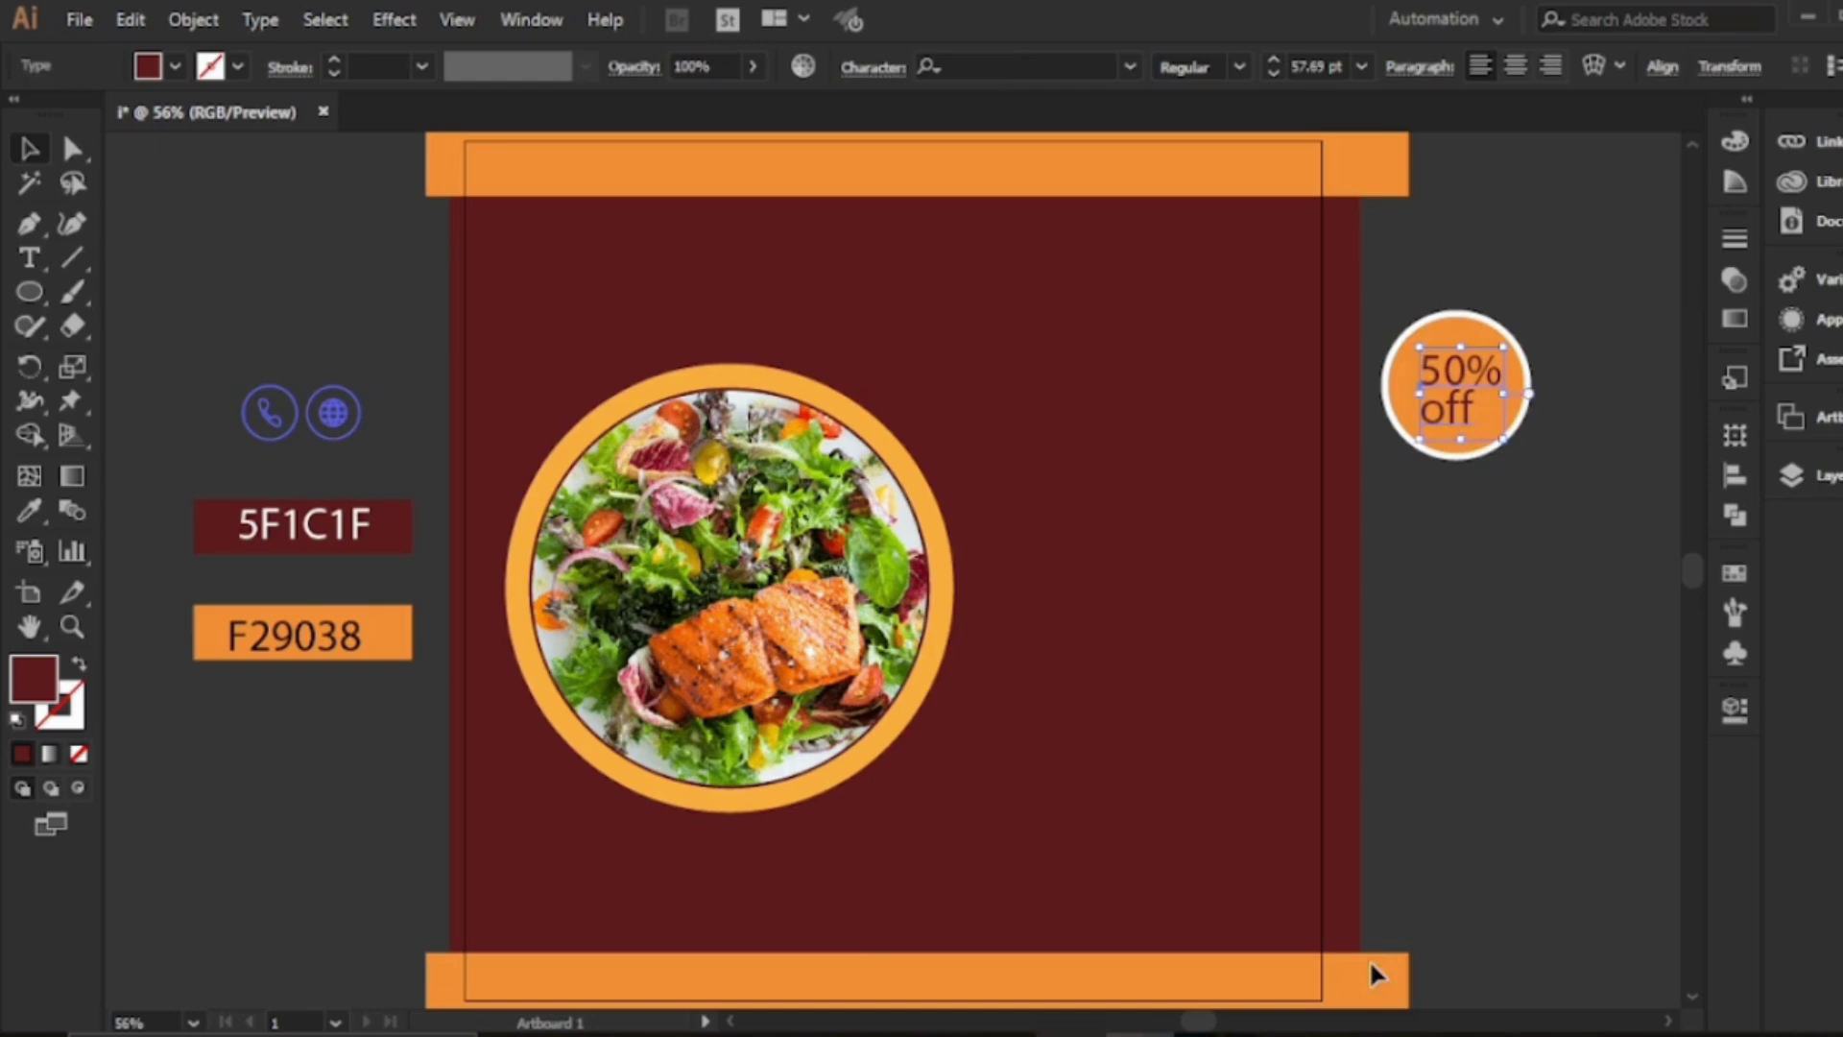
Set the font size of "50%" in the badge to 65 pt
key(t)
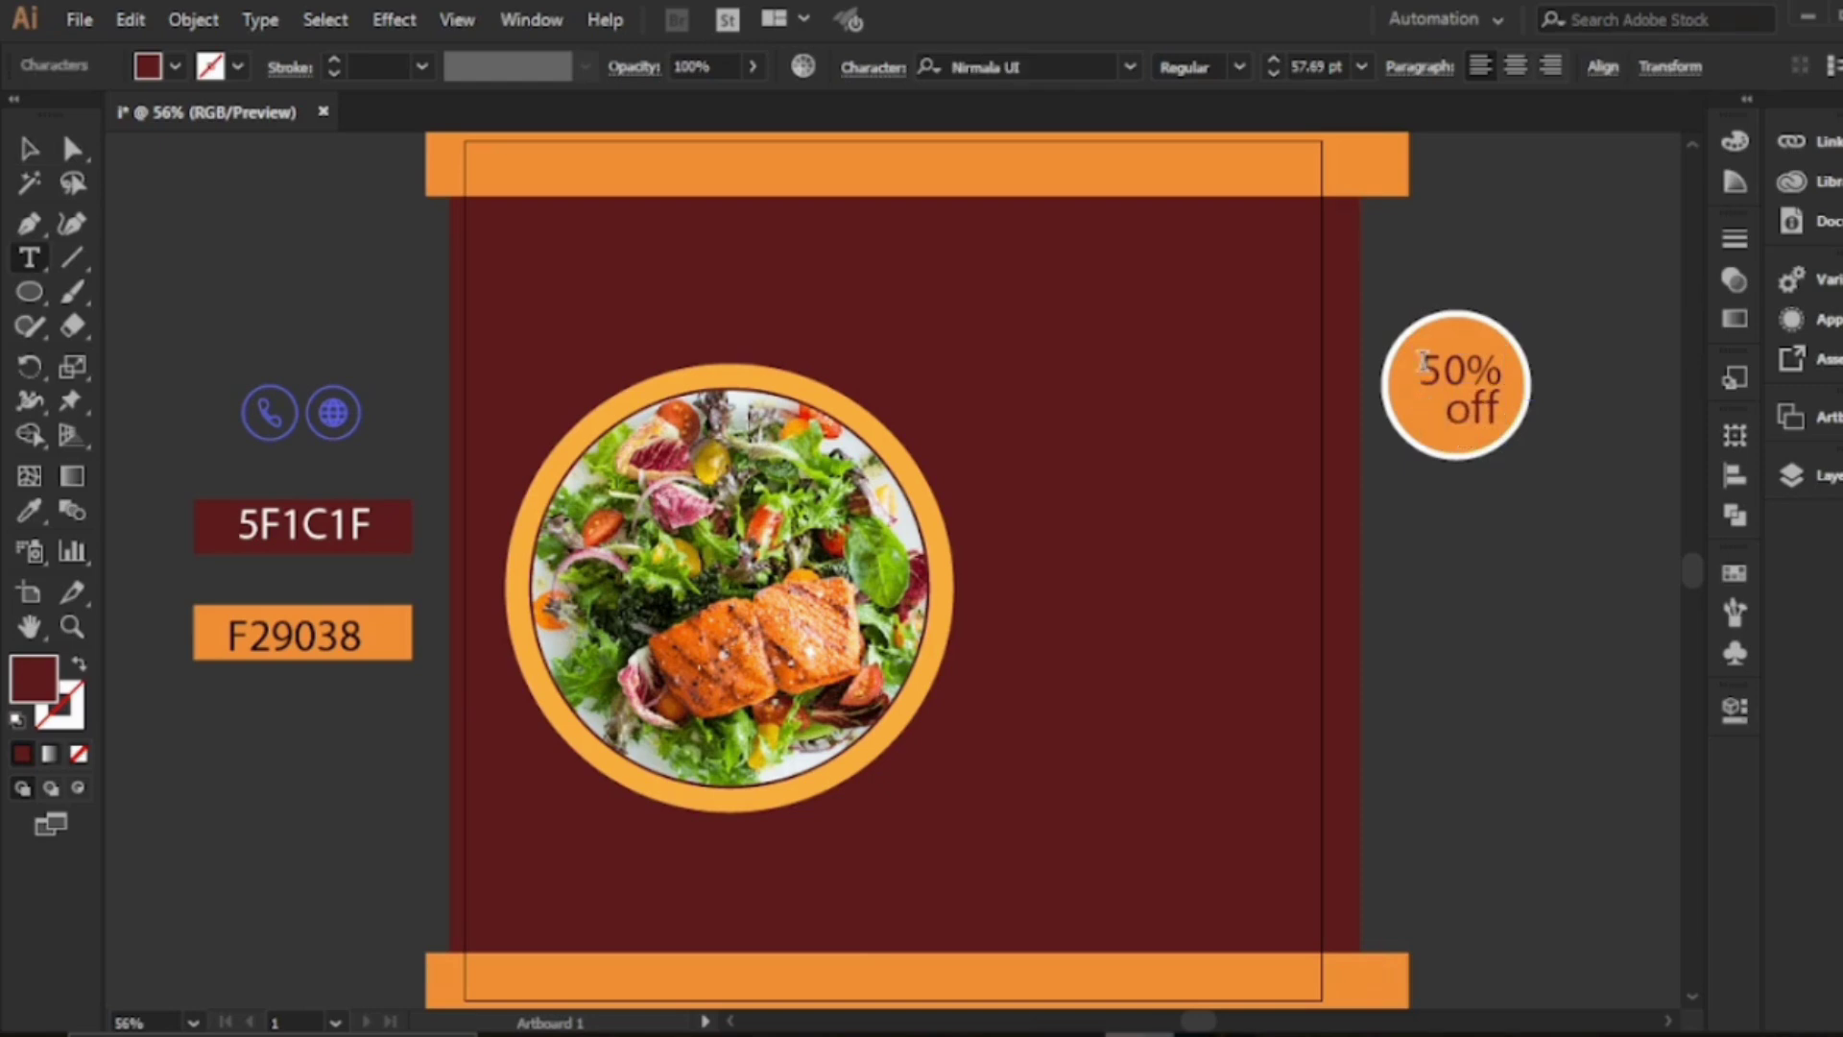
drag(1417, 366, 1503, 370)
click(1277, 60)
click(1276, 60)
click(1277, 59)
click(1276, 60)
click(1276, 59)
click(1277, 59)
click(1277, 59)
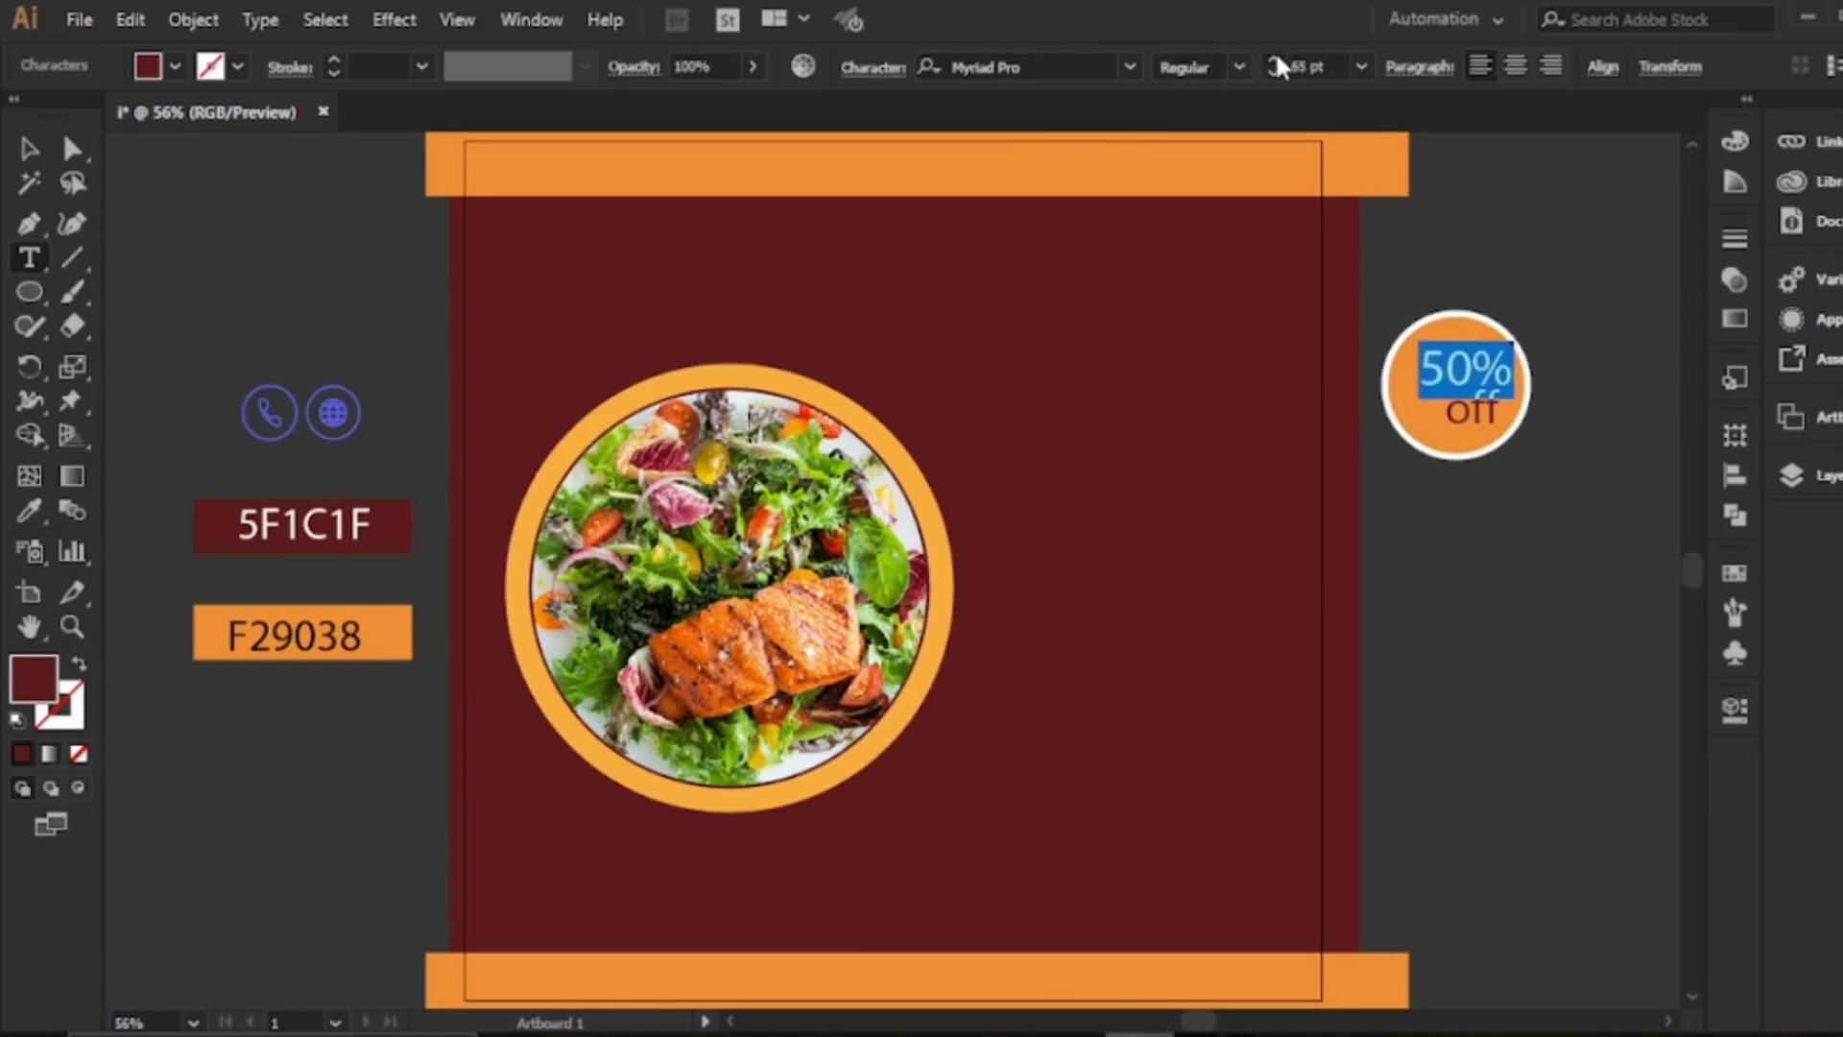
key(Escape)
Group the badge's circles and text, place the group over the plate ring's right edge and enlarge it slightly
drag(1434, 293, 1511, 428)
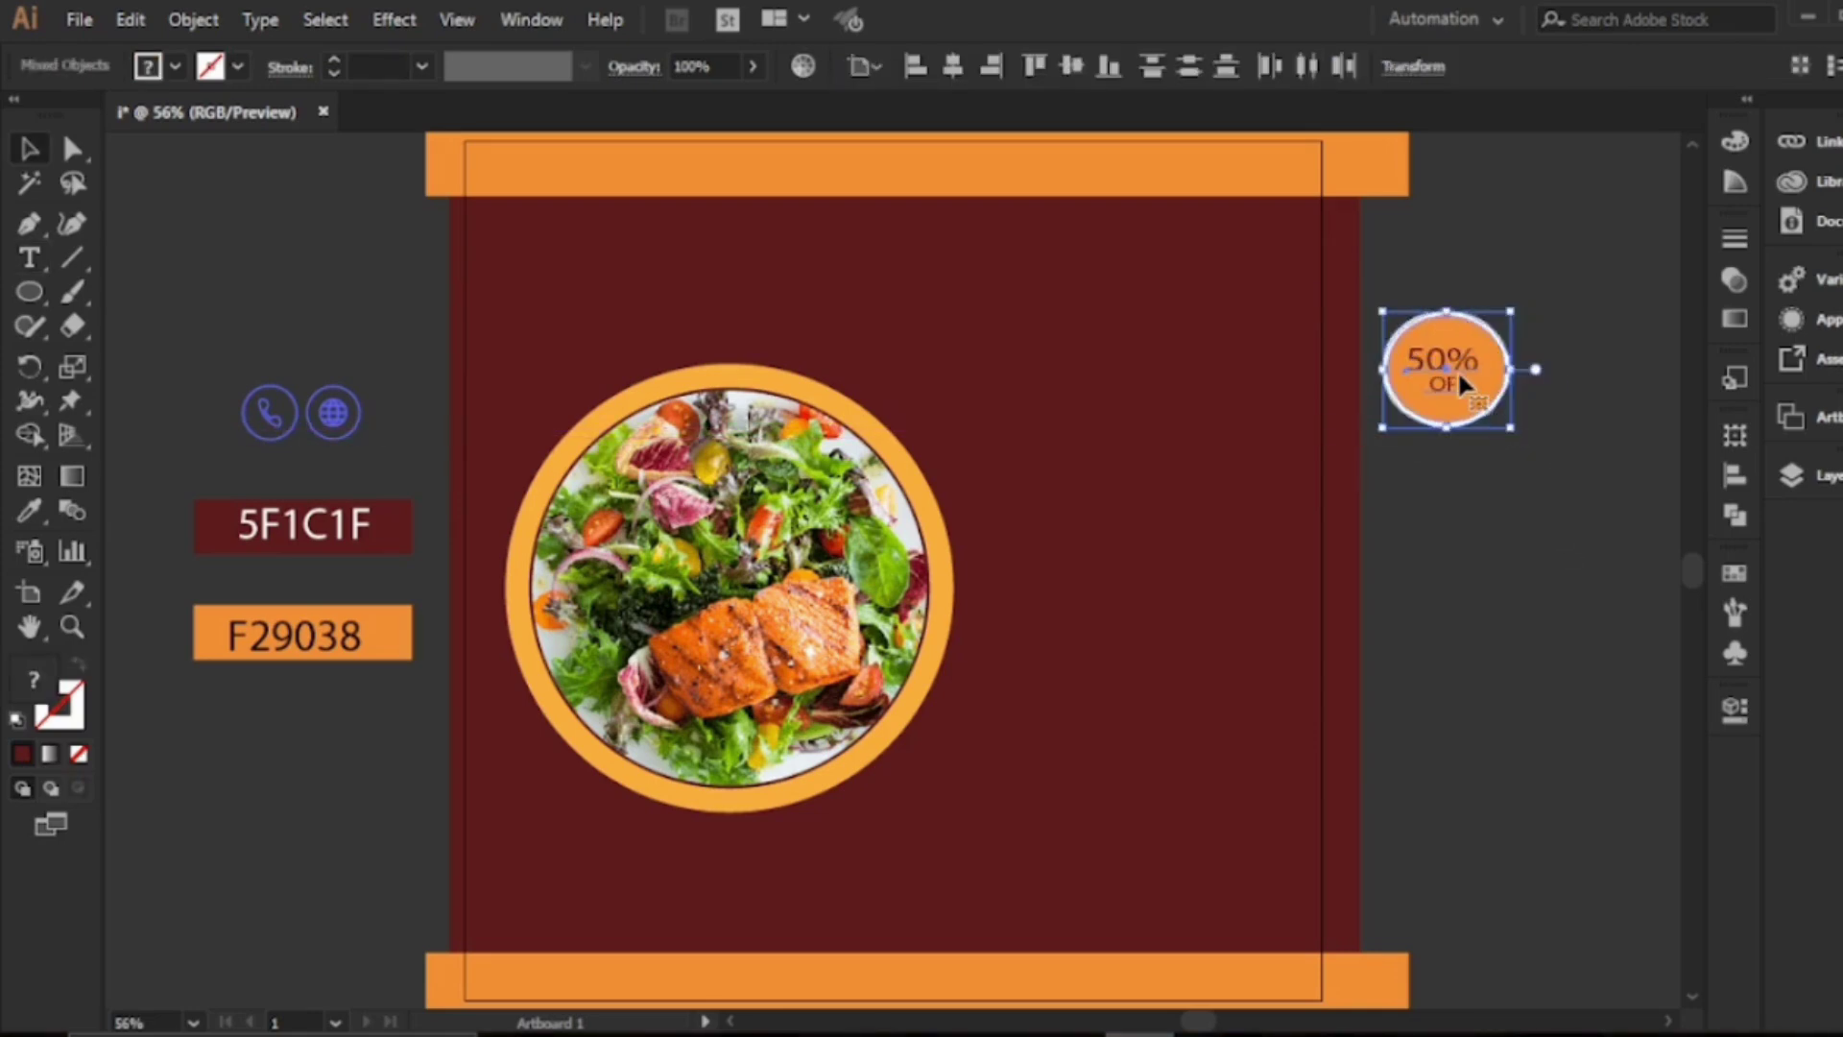
key(ctrl+g)
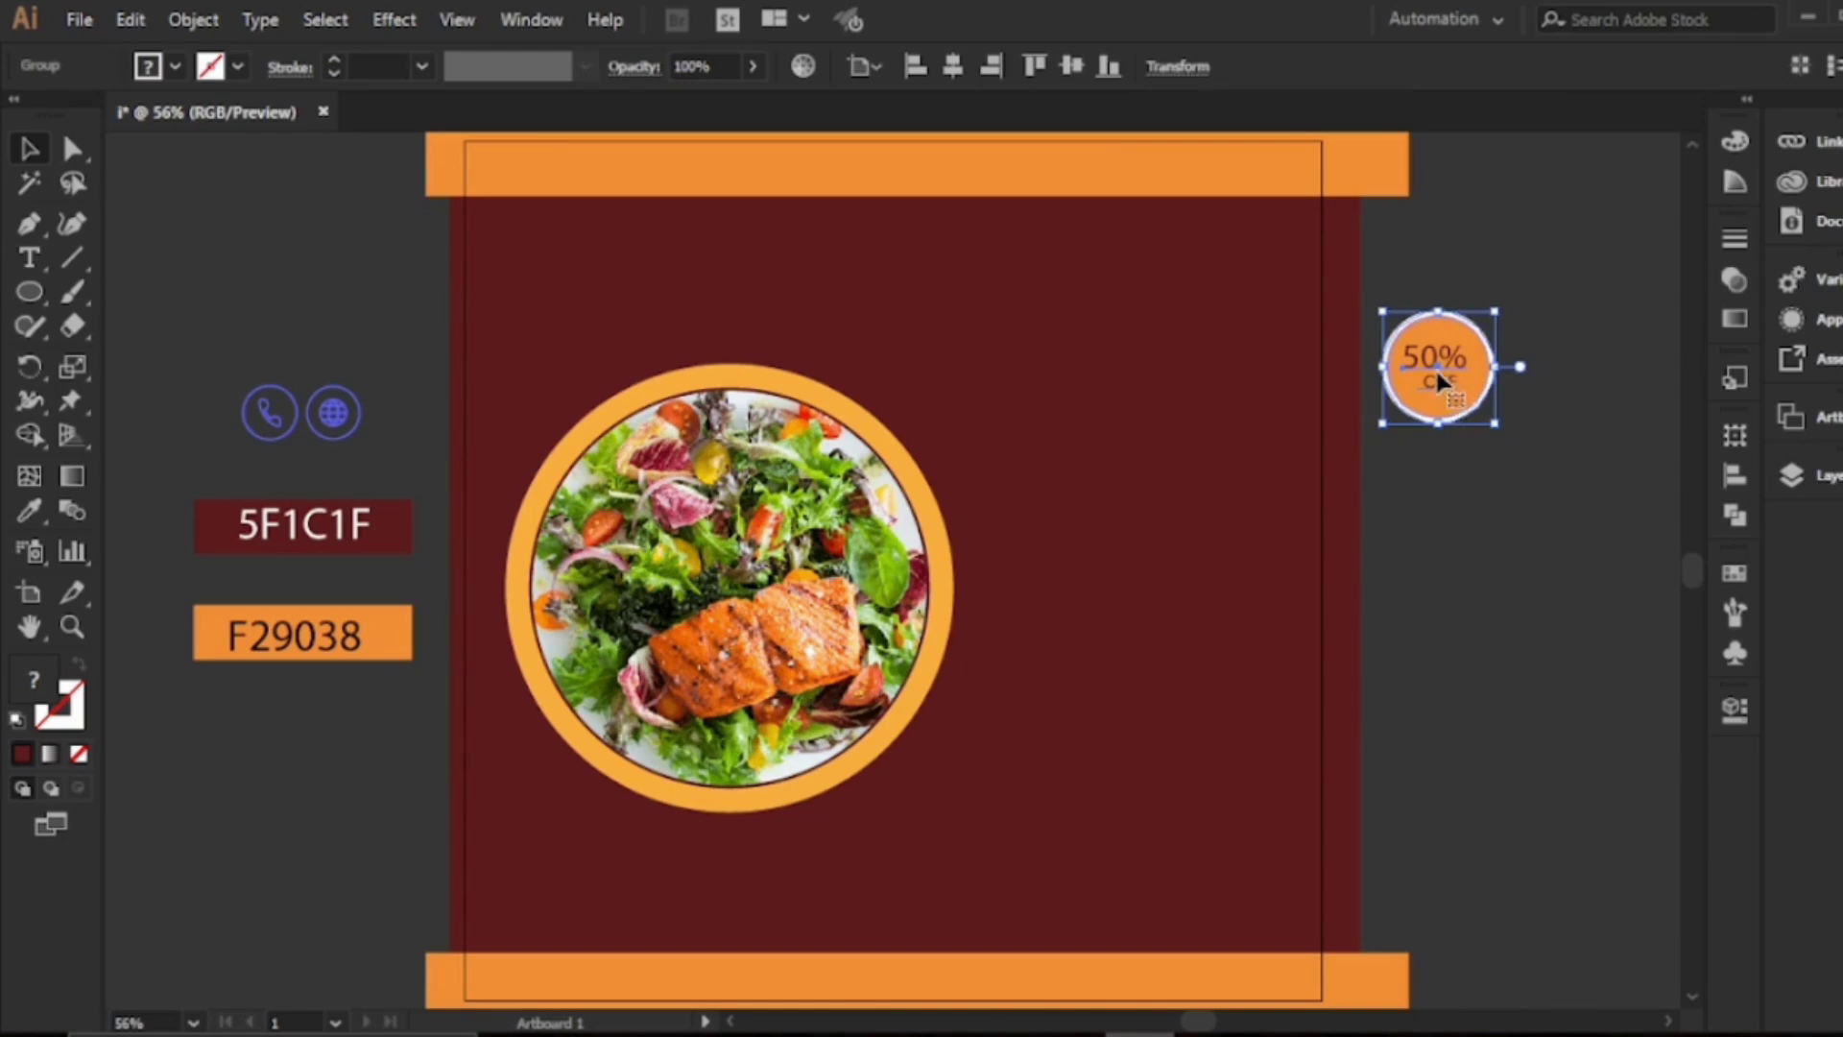
drag(1211, 534, 967, 591)
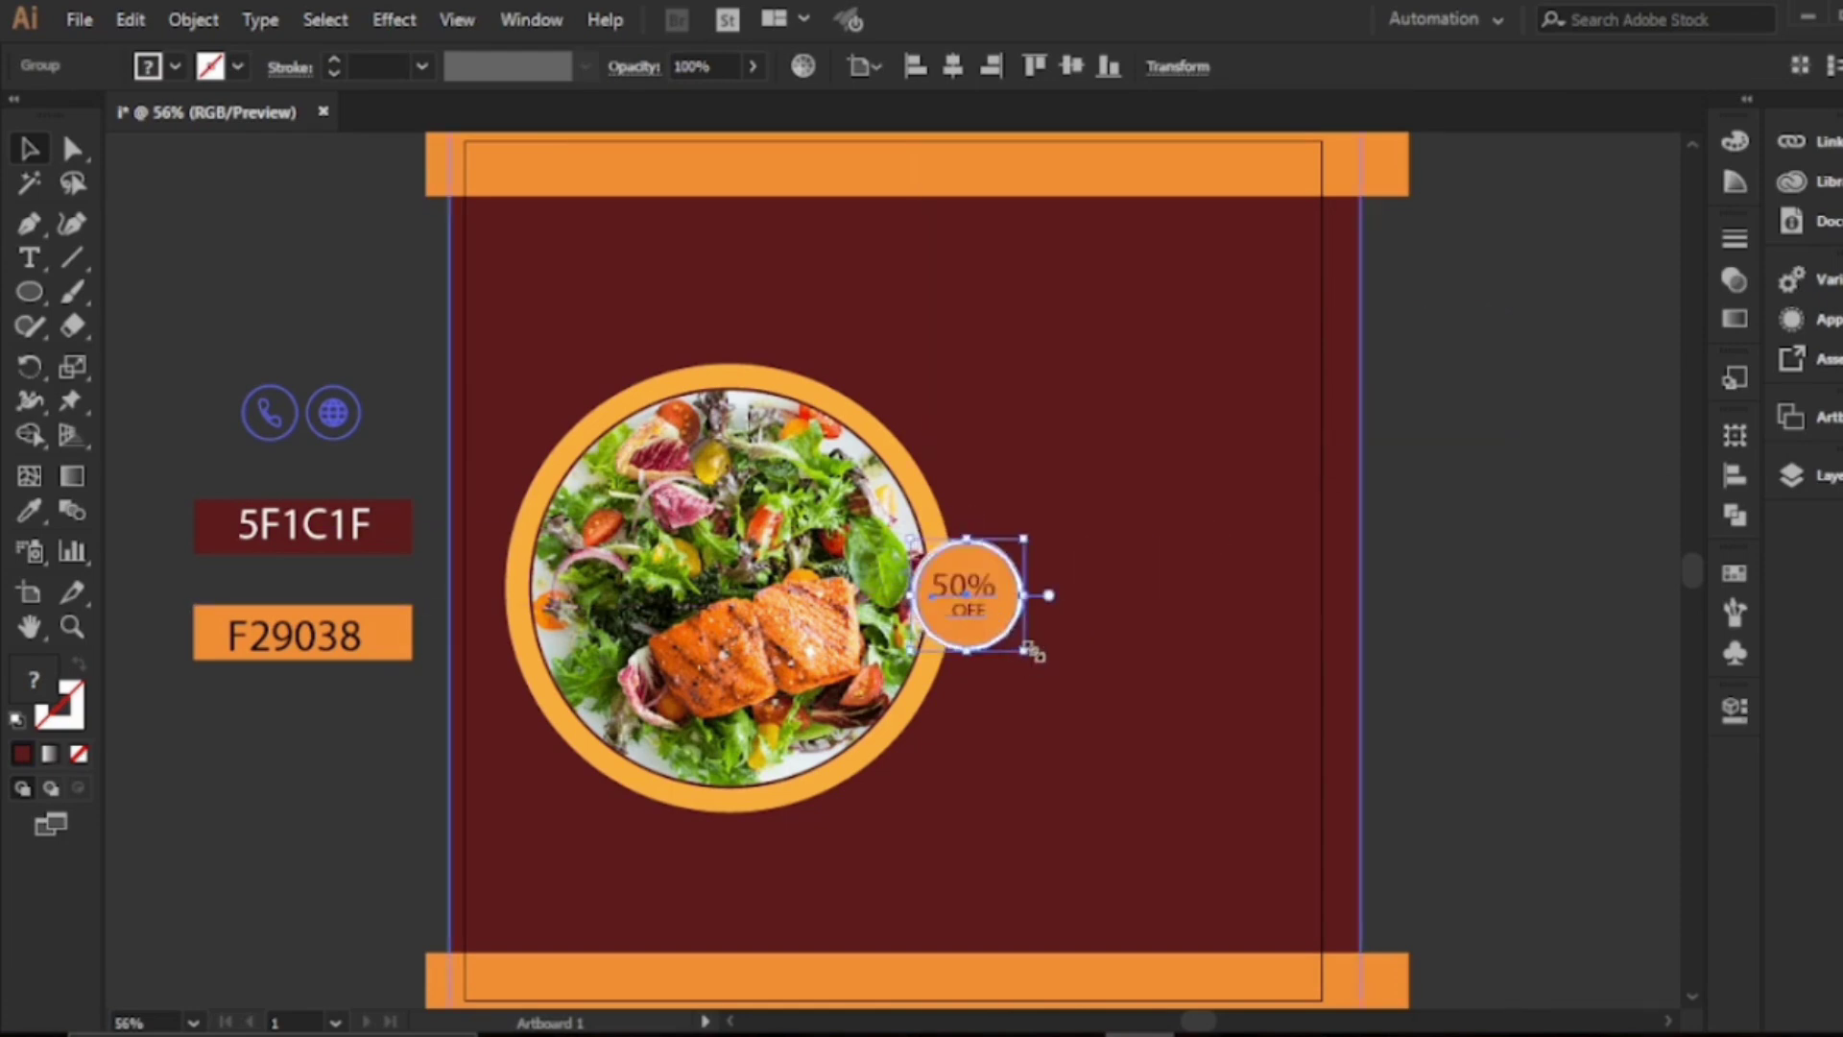
drag(1023, 653, 1050, 678)
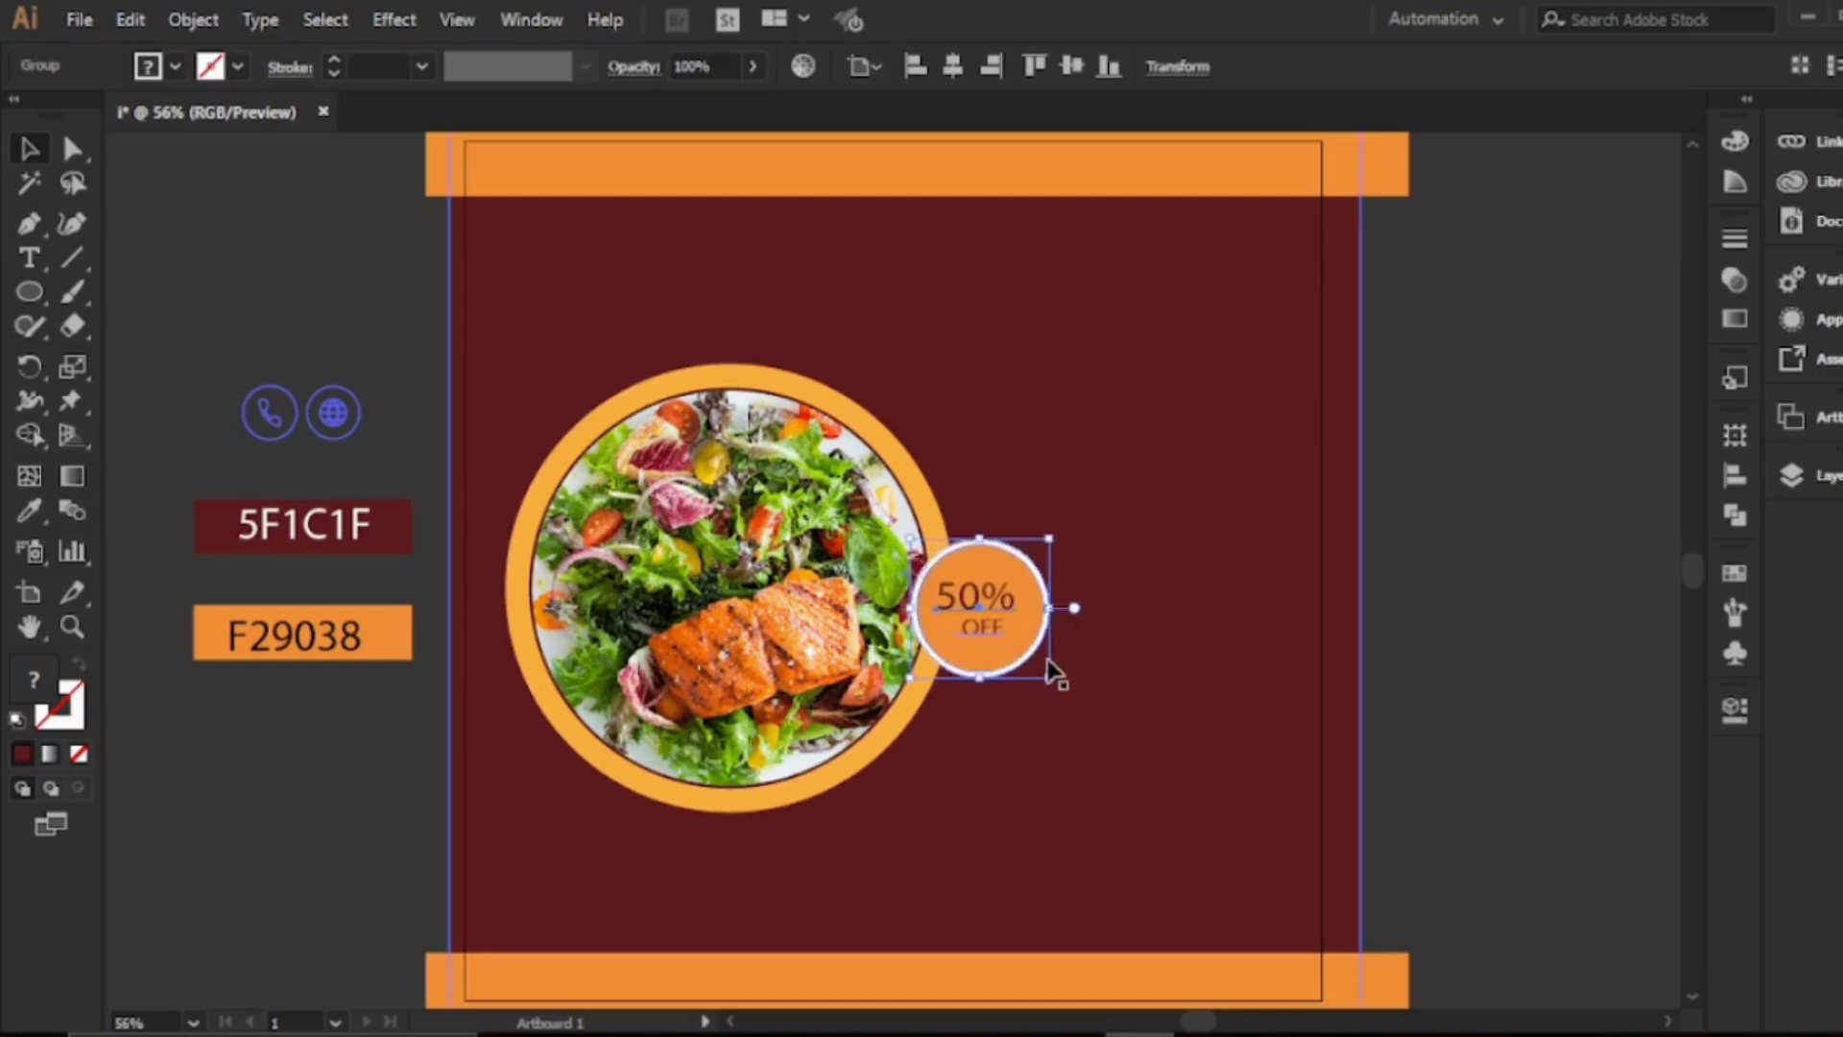
click(1555, 622)
Add the three-line heading 'TODAY"S SPECIAL MENU' below the top band, on the right half of the artboard
key(t)
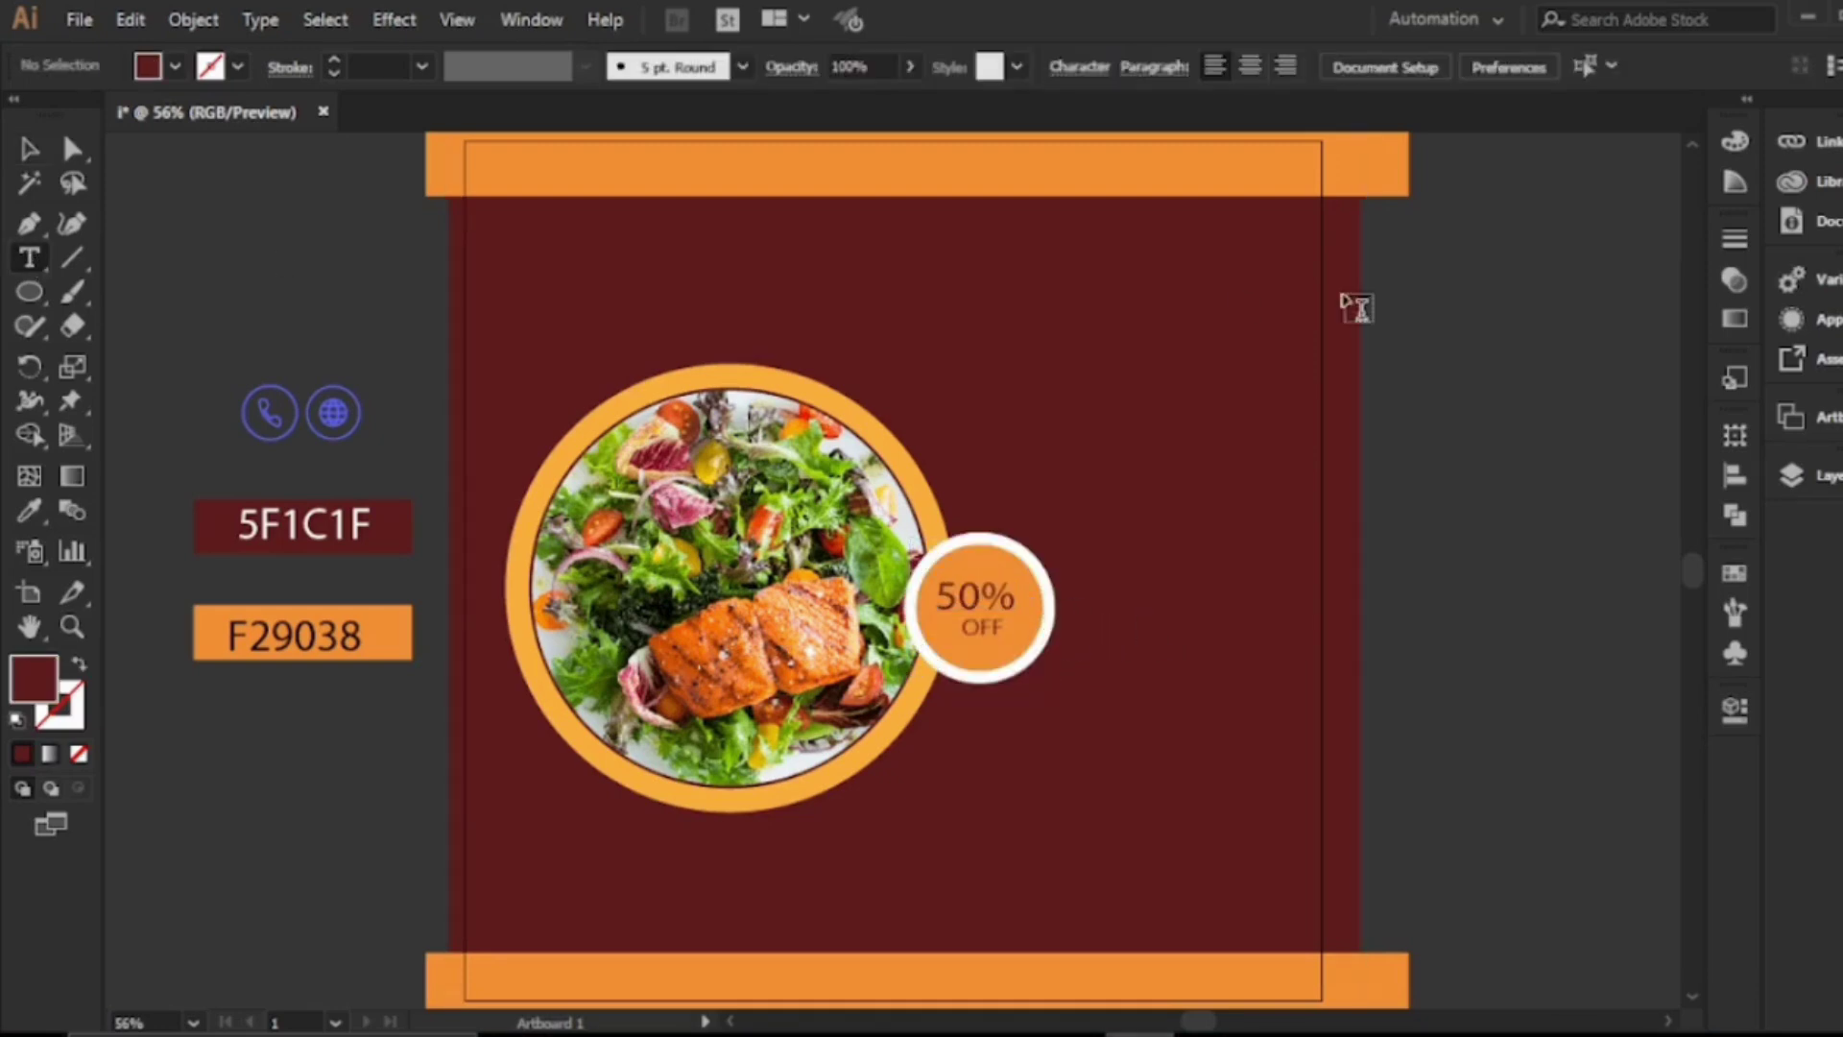
click(1017, 218)
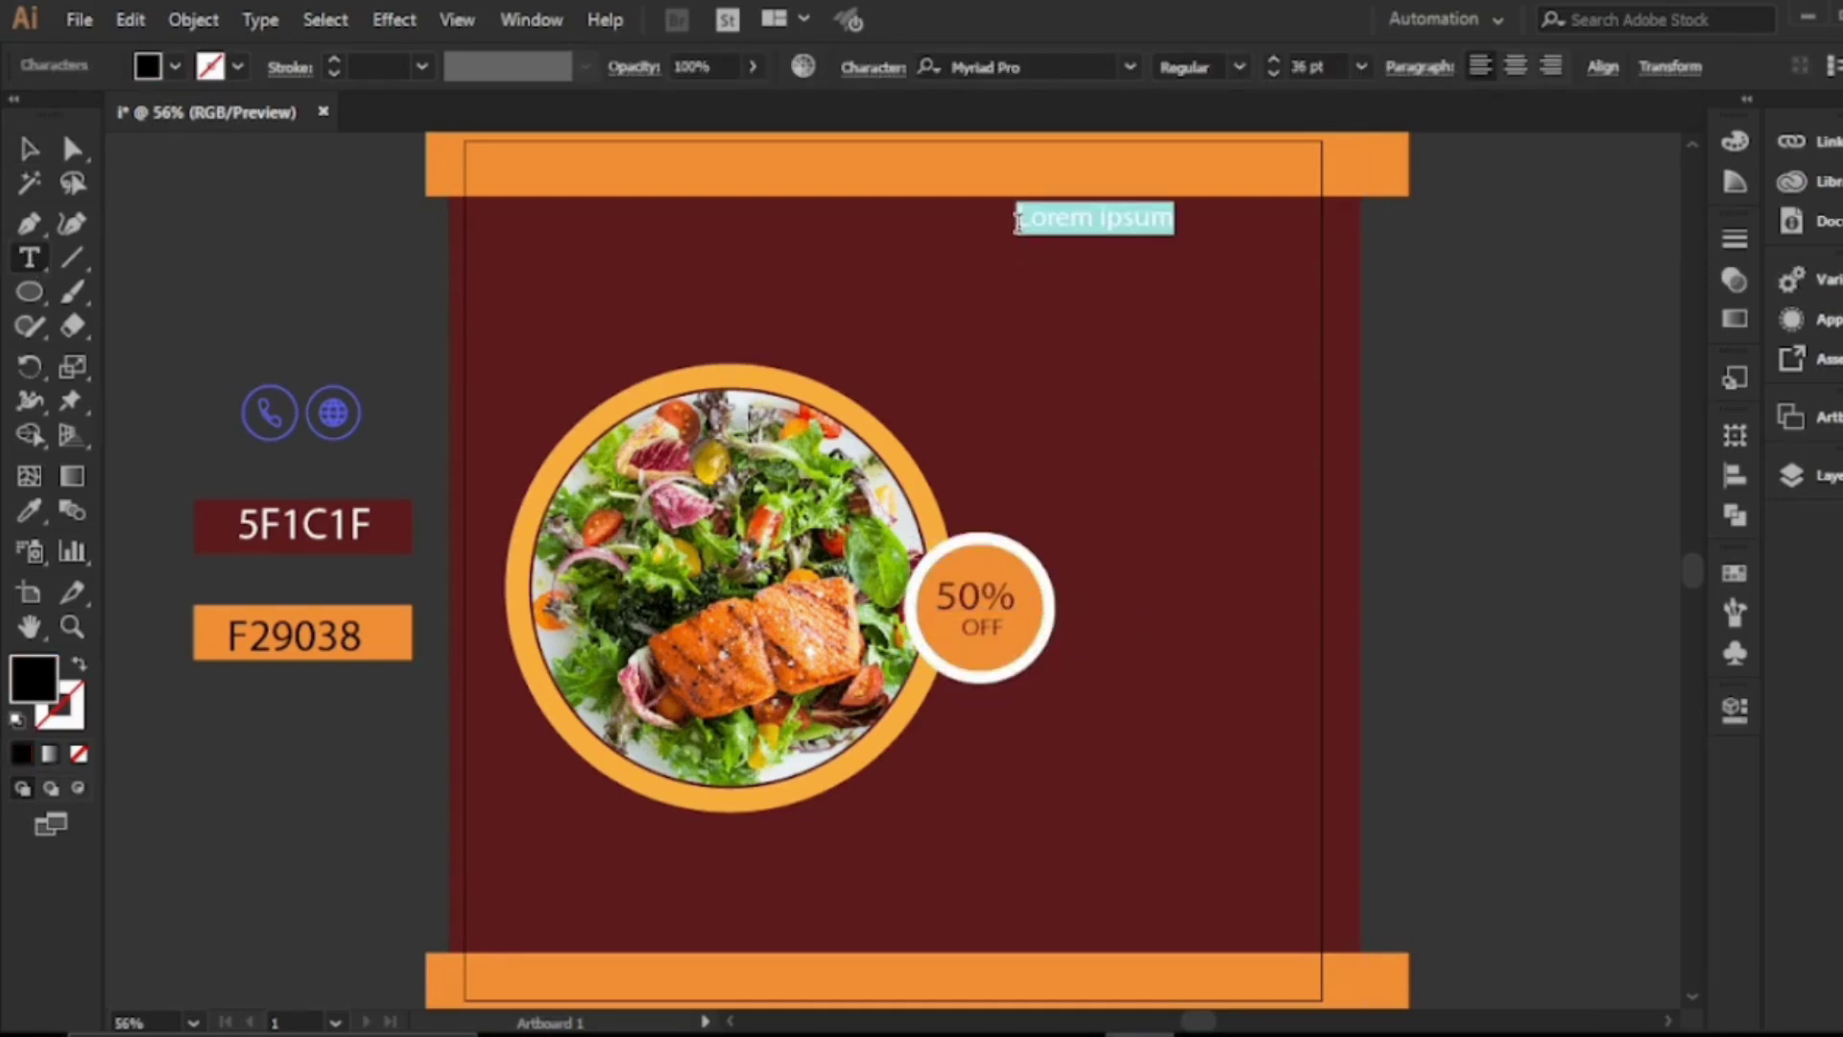
key(BackSpace)
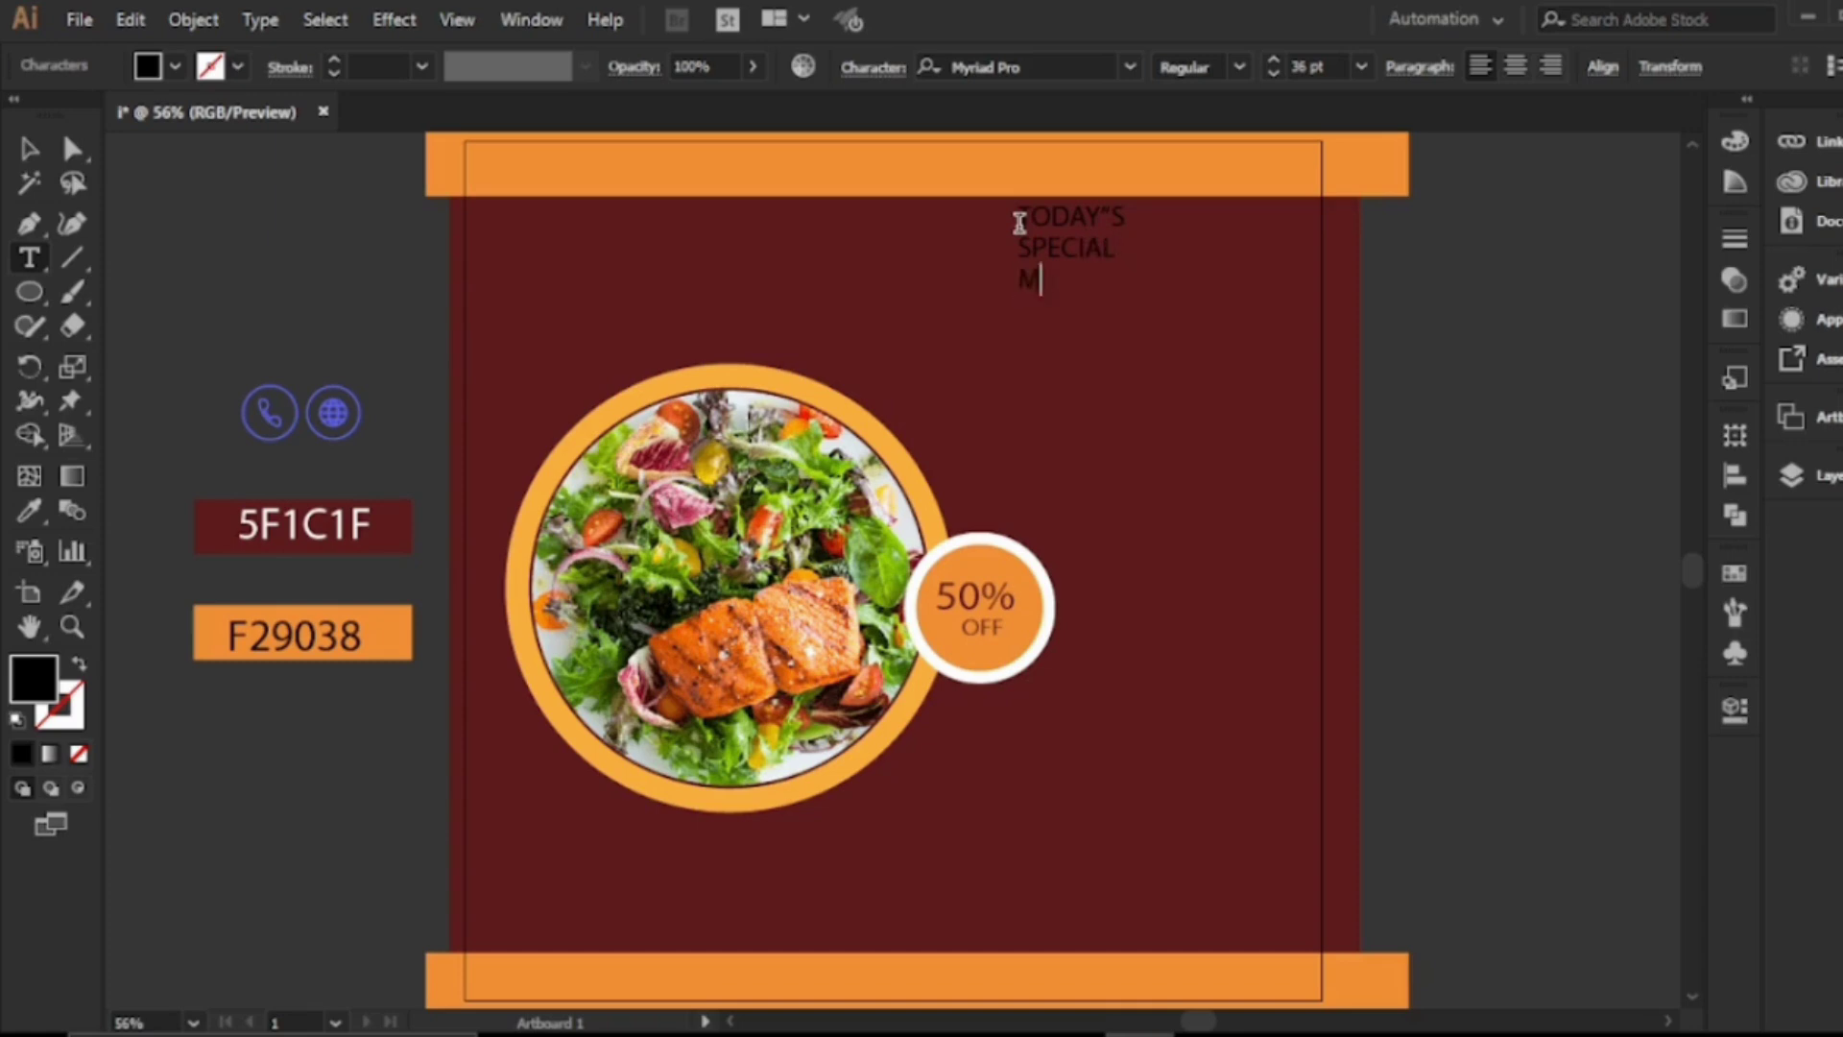
text(U)
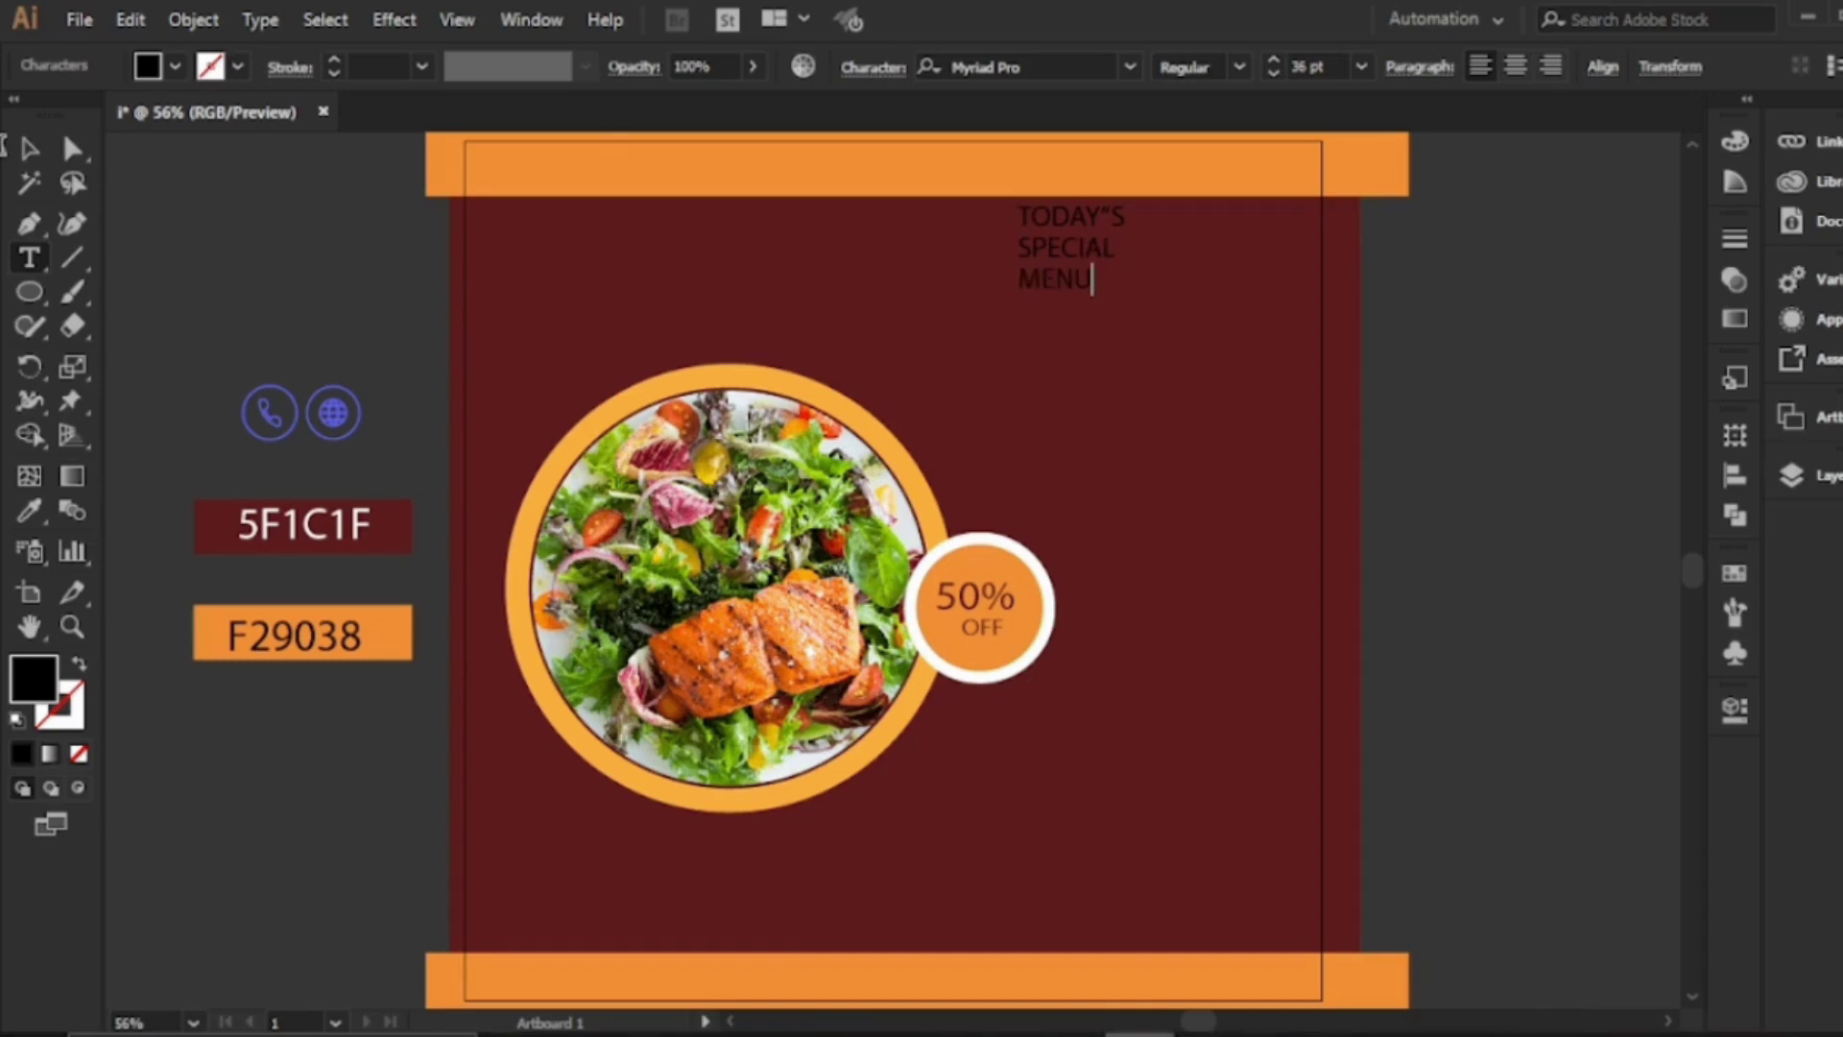
Enlarge the three-line heading to about 67.33 pt and centre its middle line, "SPECIAL"
click(29, 148)
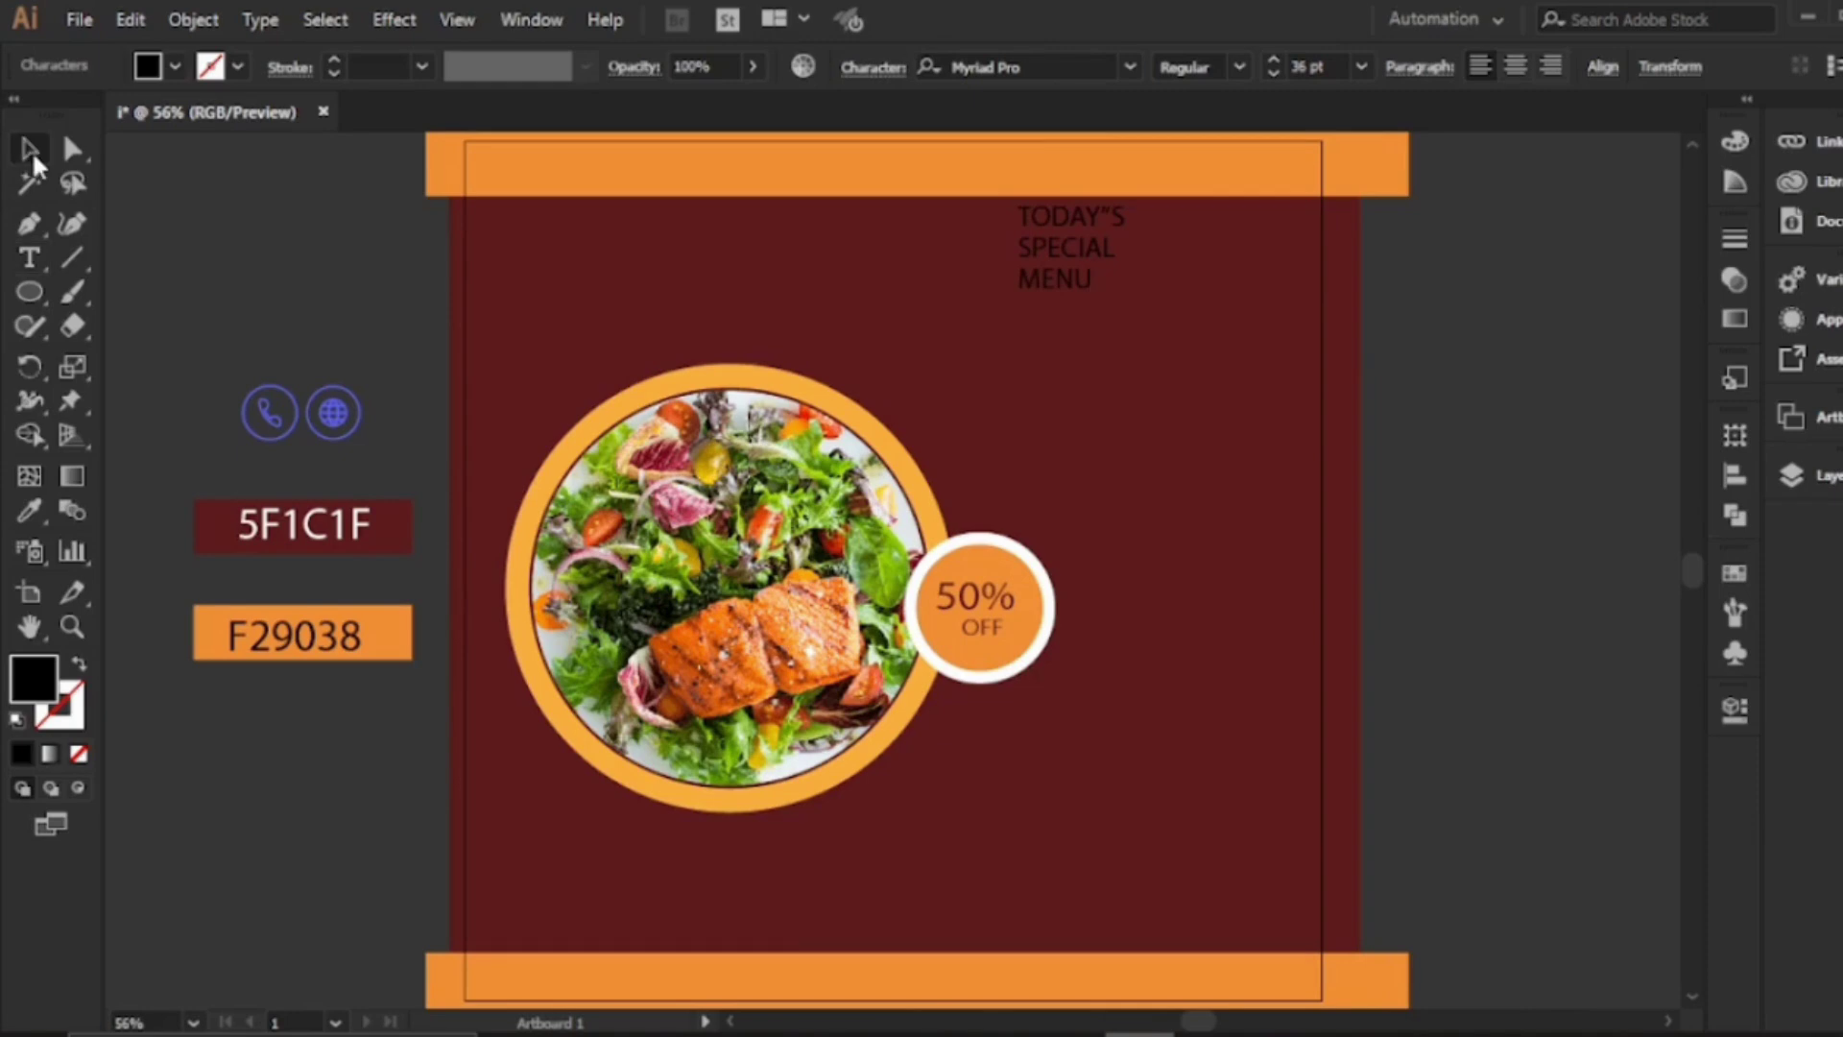
drag(1135, 298, 1219, 445)
triple_click(1105, 288)
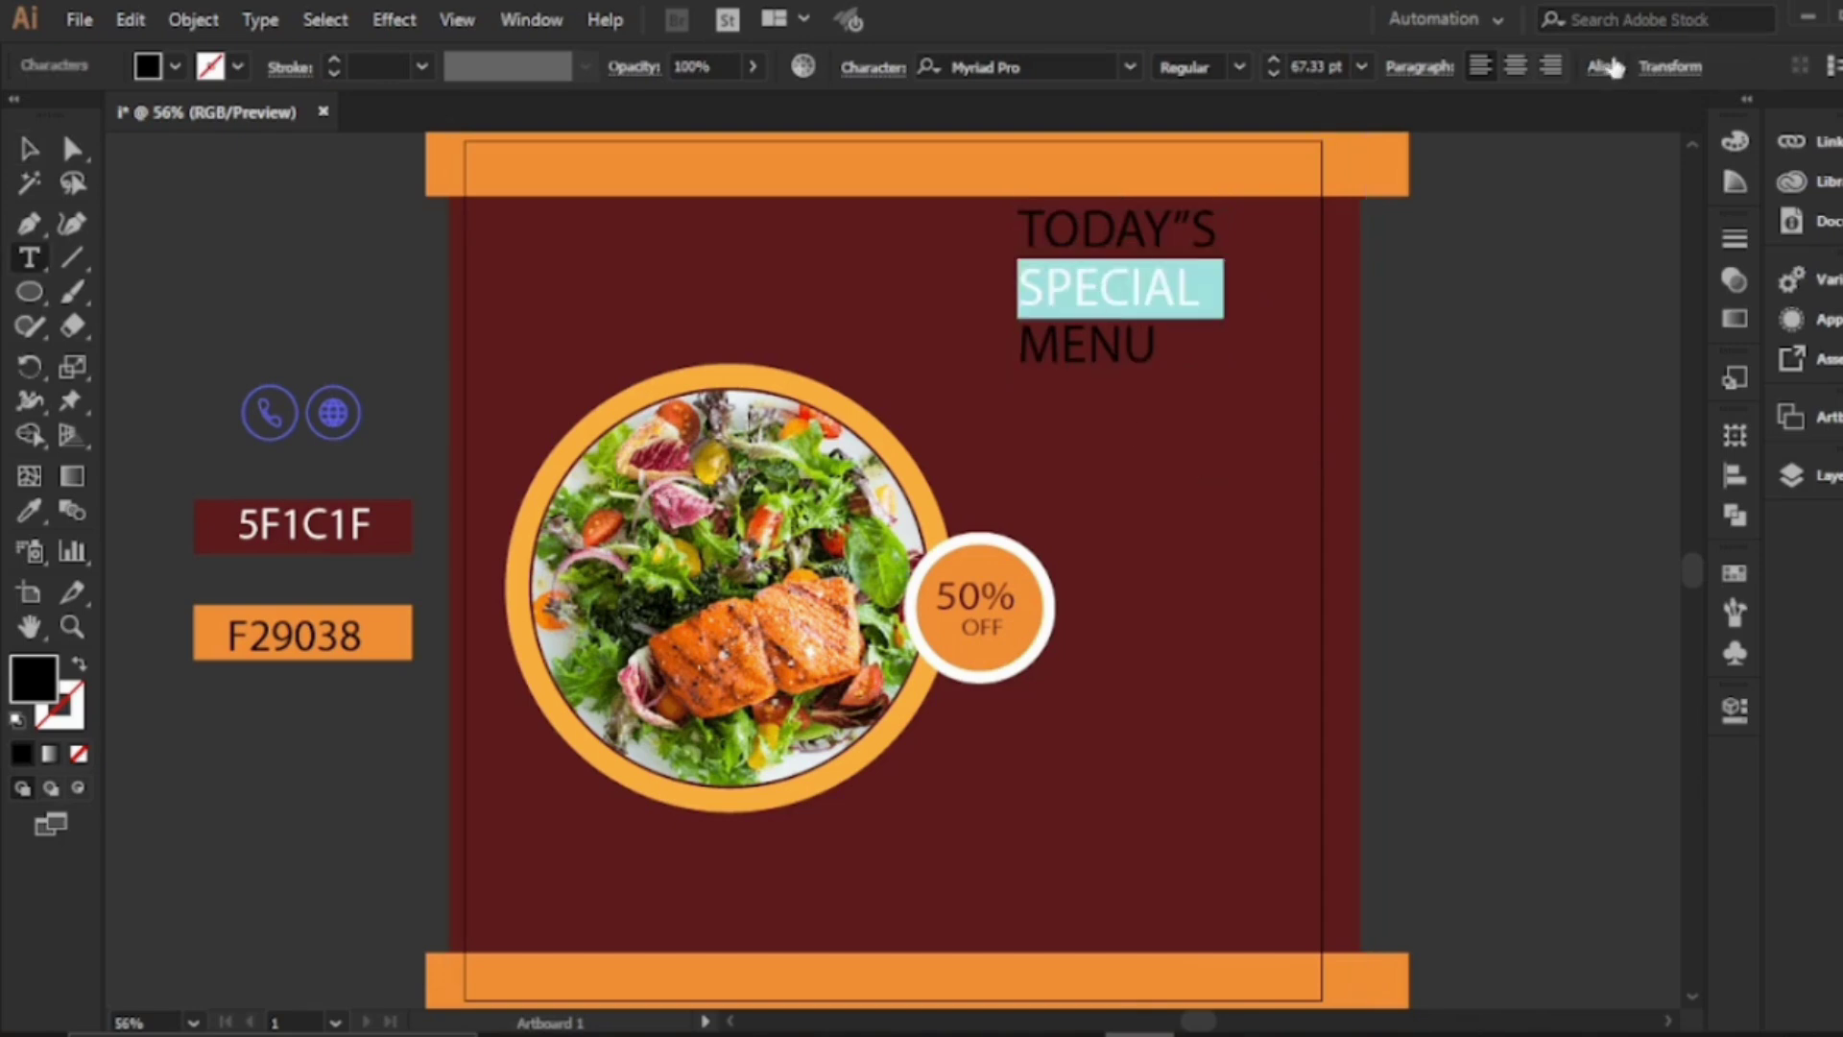
click(1515, 64)
key(Escape)
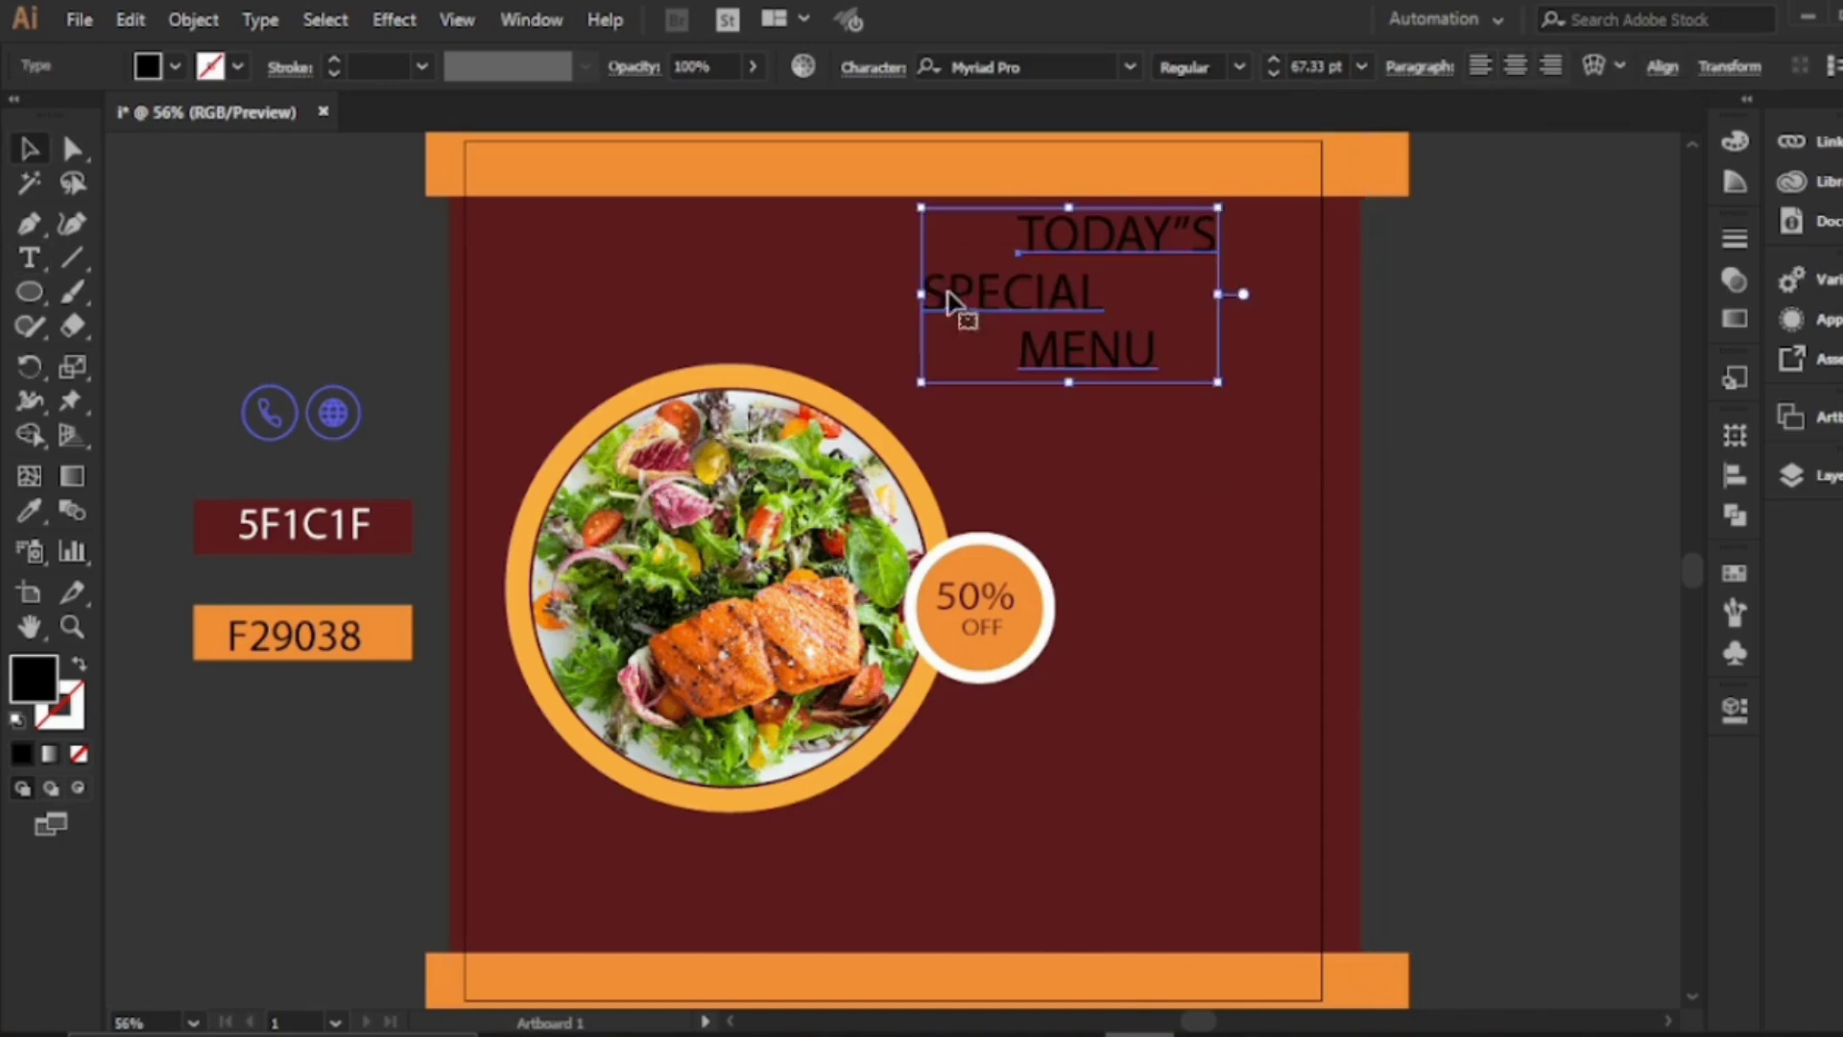
Change the font of the heading's "SPECIAL" line to Franklin Gothic Heavy
triple_click(1019, 284)
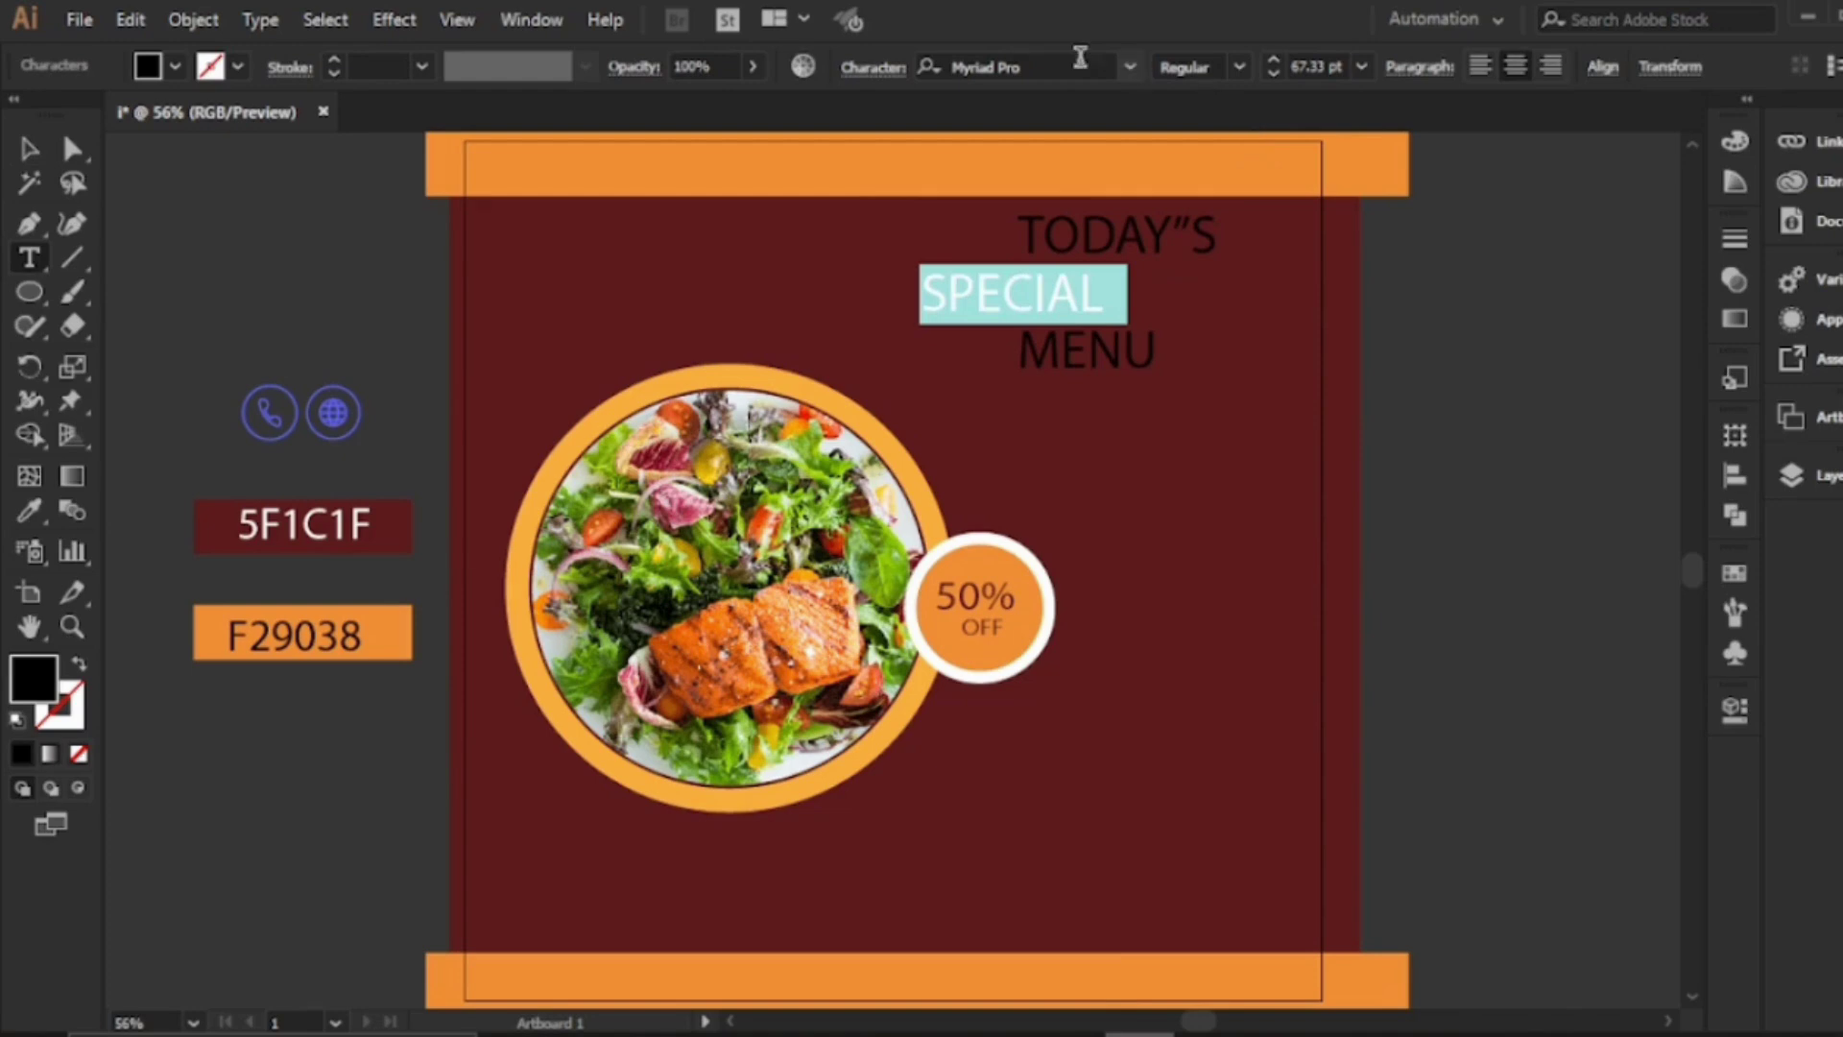
click(1129, 67)
click(1224, 182)
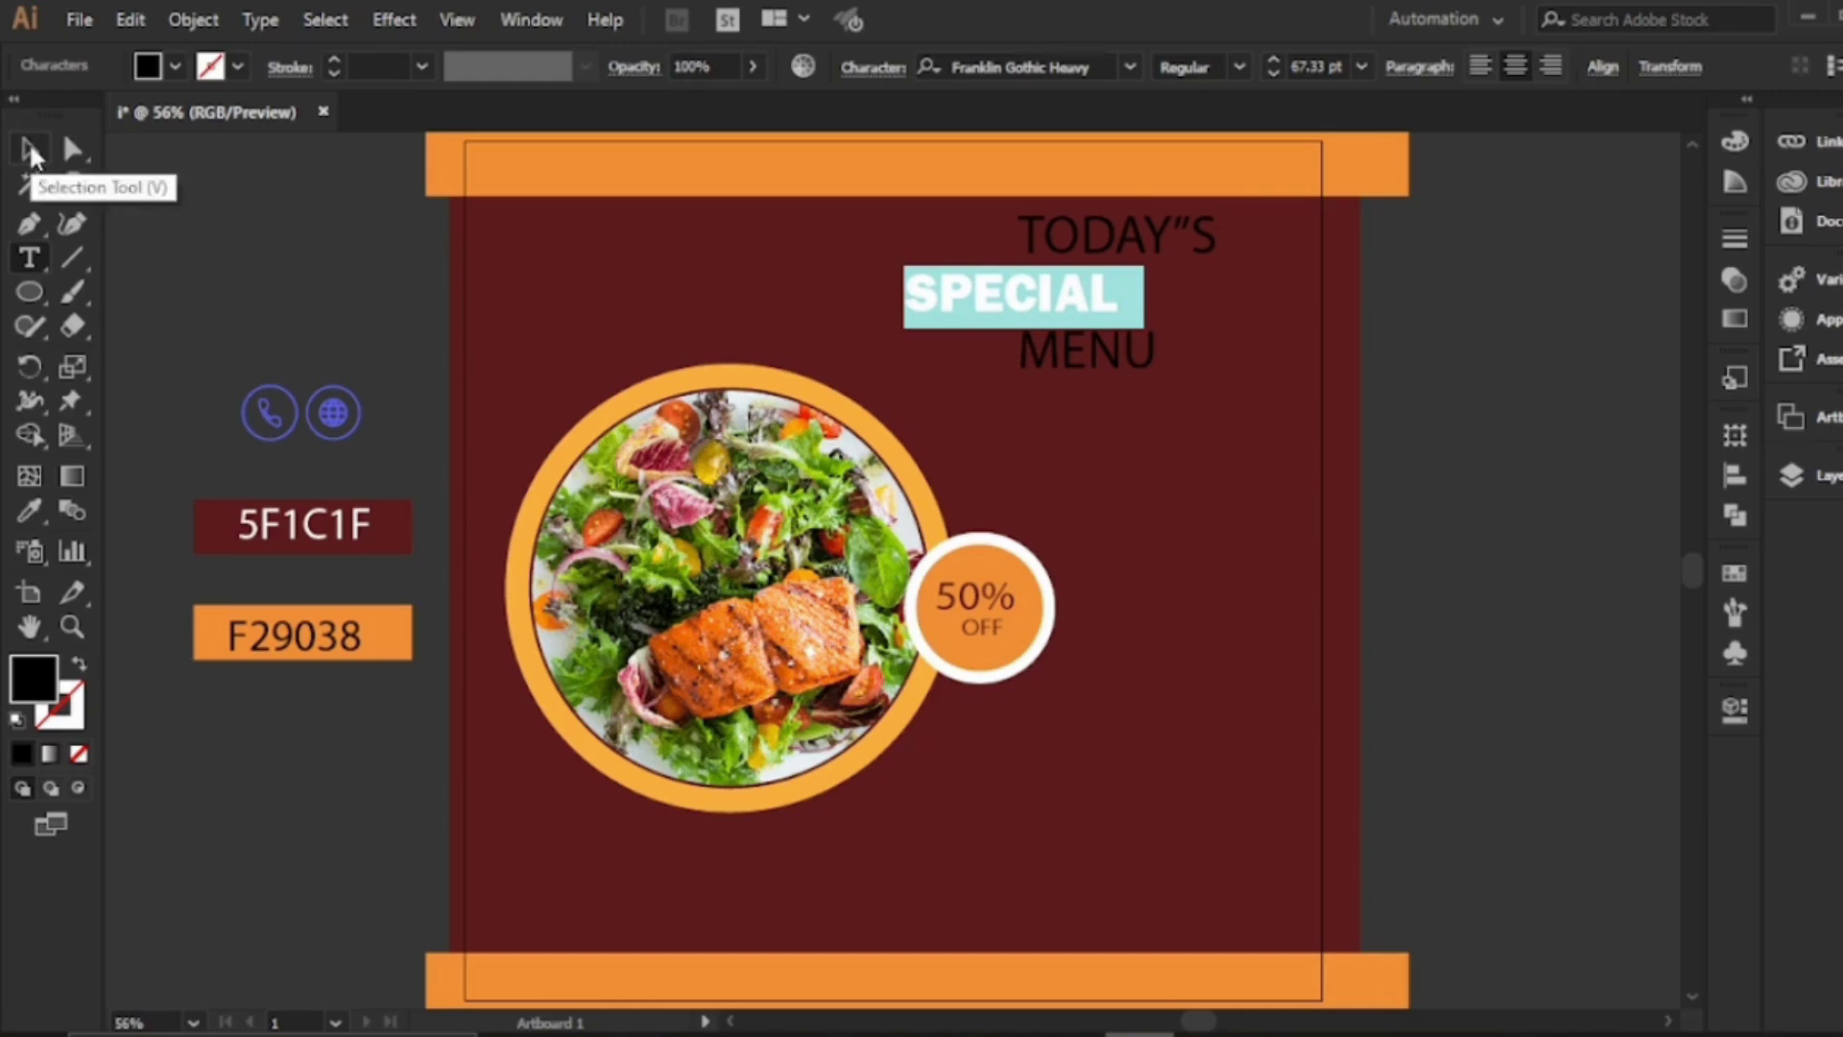
click(28, 144)
key(ctrl+shift+a)
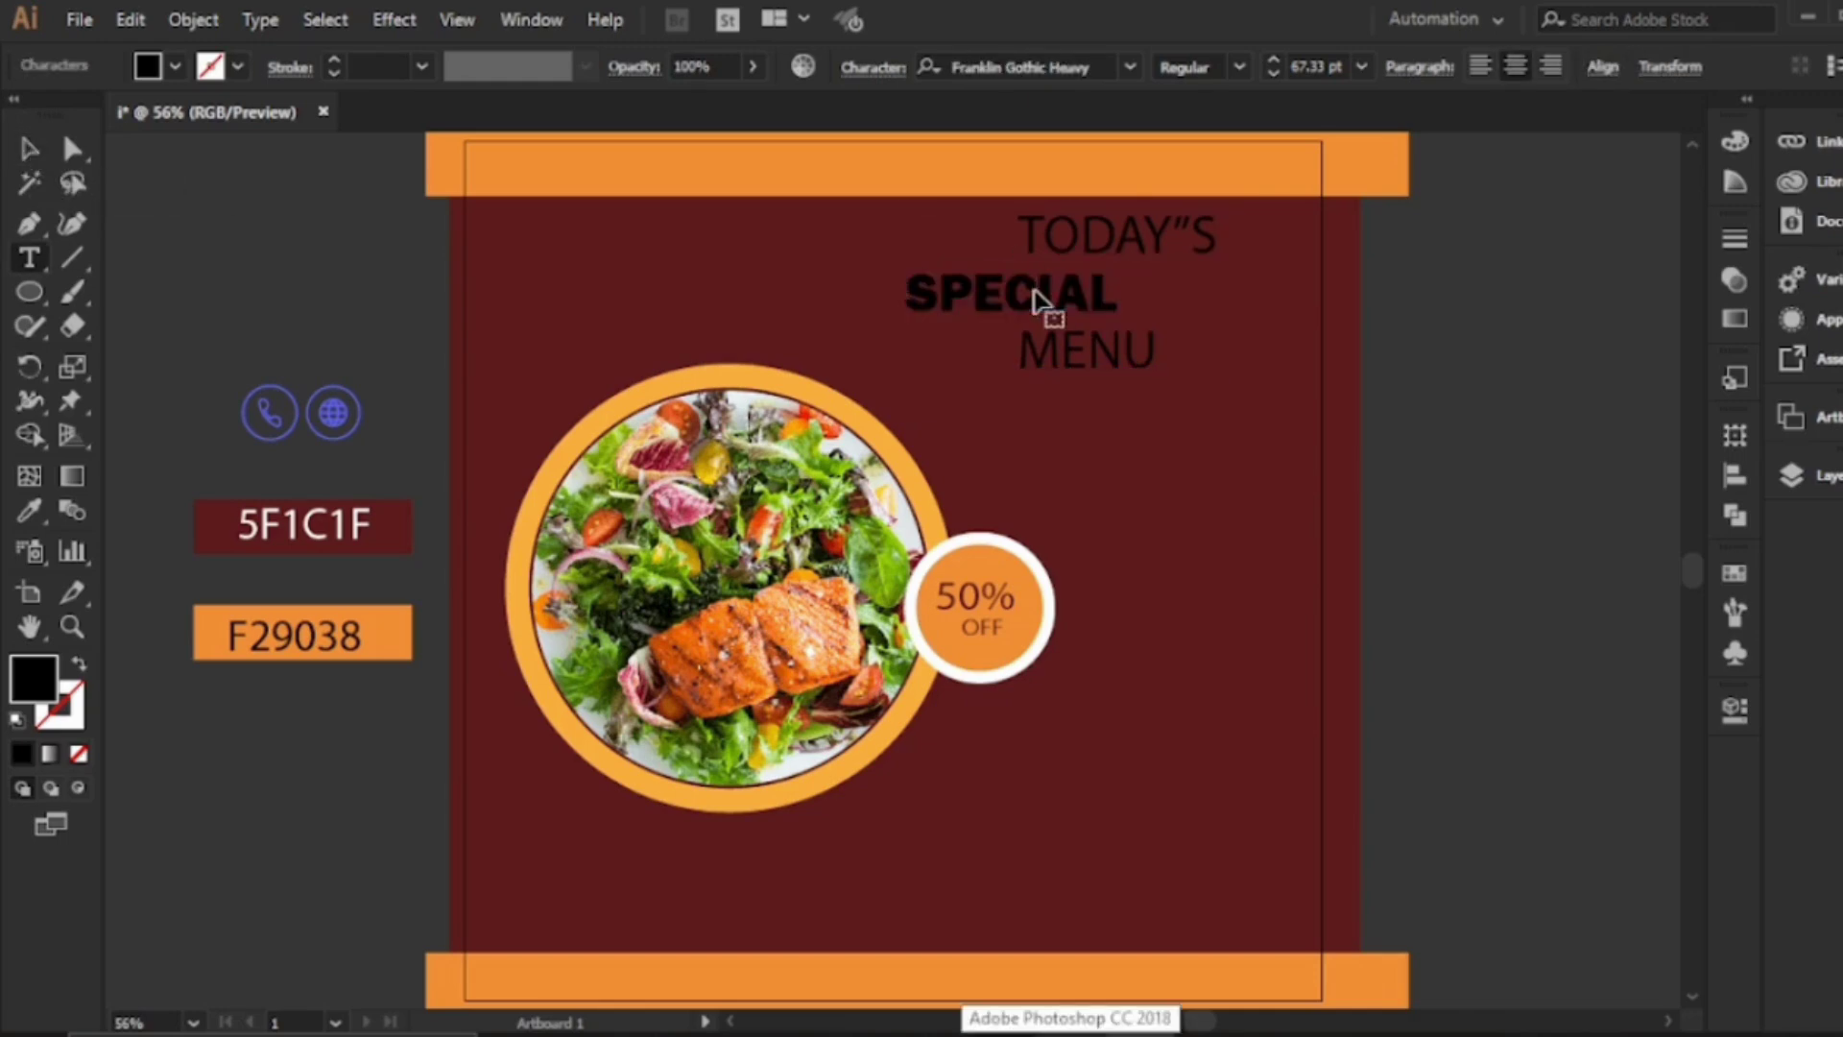
Colour the word "SPECIAL" in the heading with the orange sampled from the top band
double_click(1035, 293)
click(29, 513)
click(752, 163)
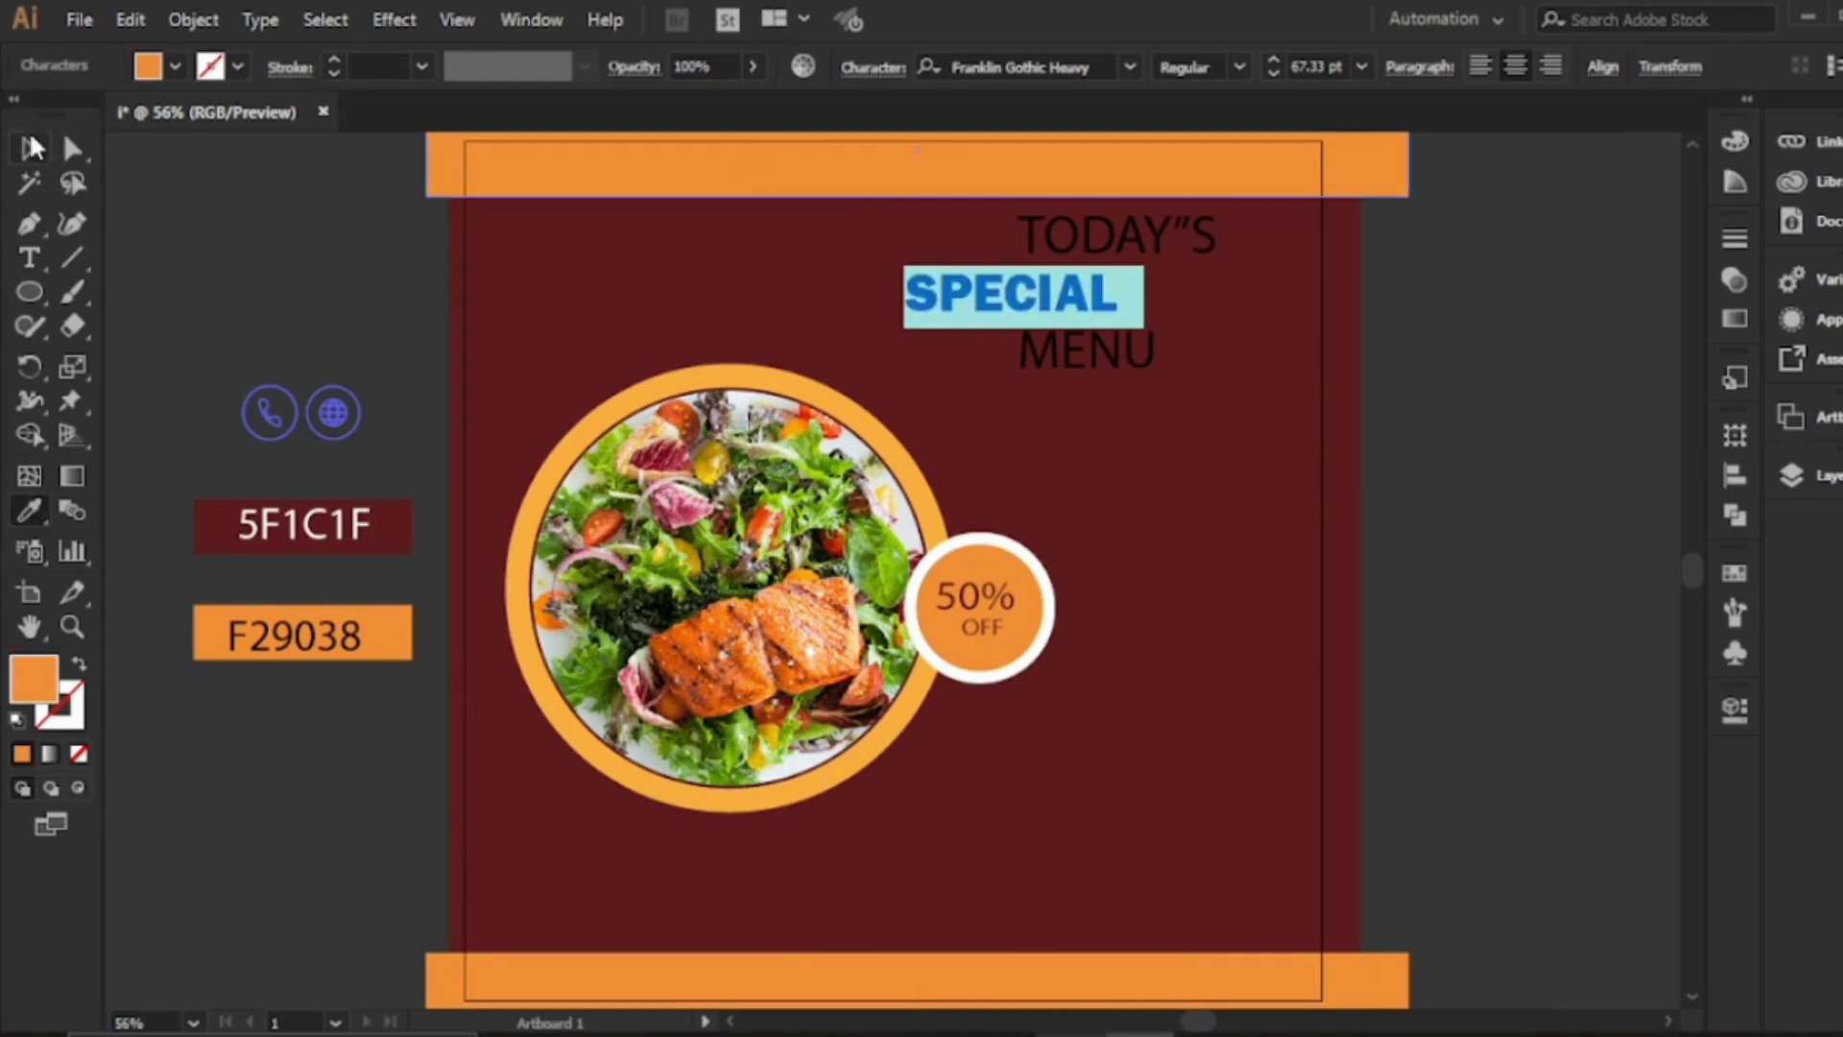
click(34, 146)
Fill the heading's first line, "TODAY"S", and its last line, "MENU", with white
double_click(1100, 235)
double_click(1100, 235)
click(30, 513)
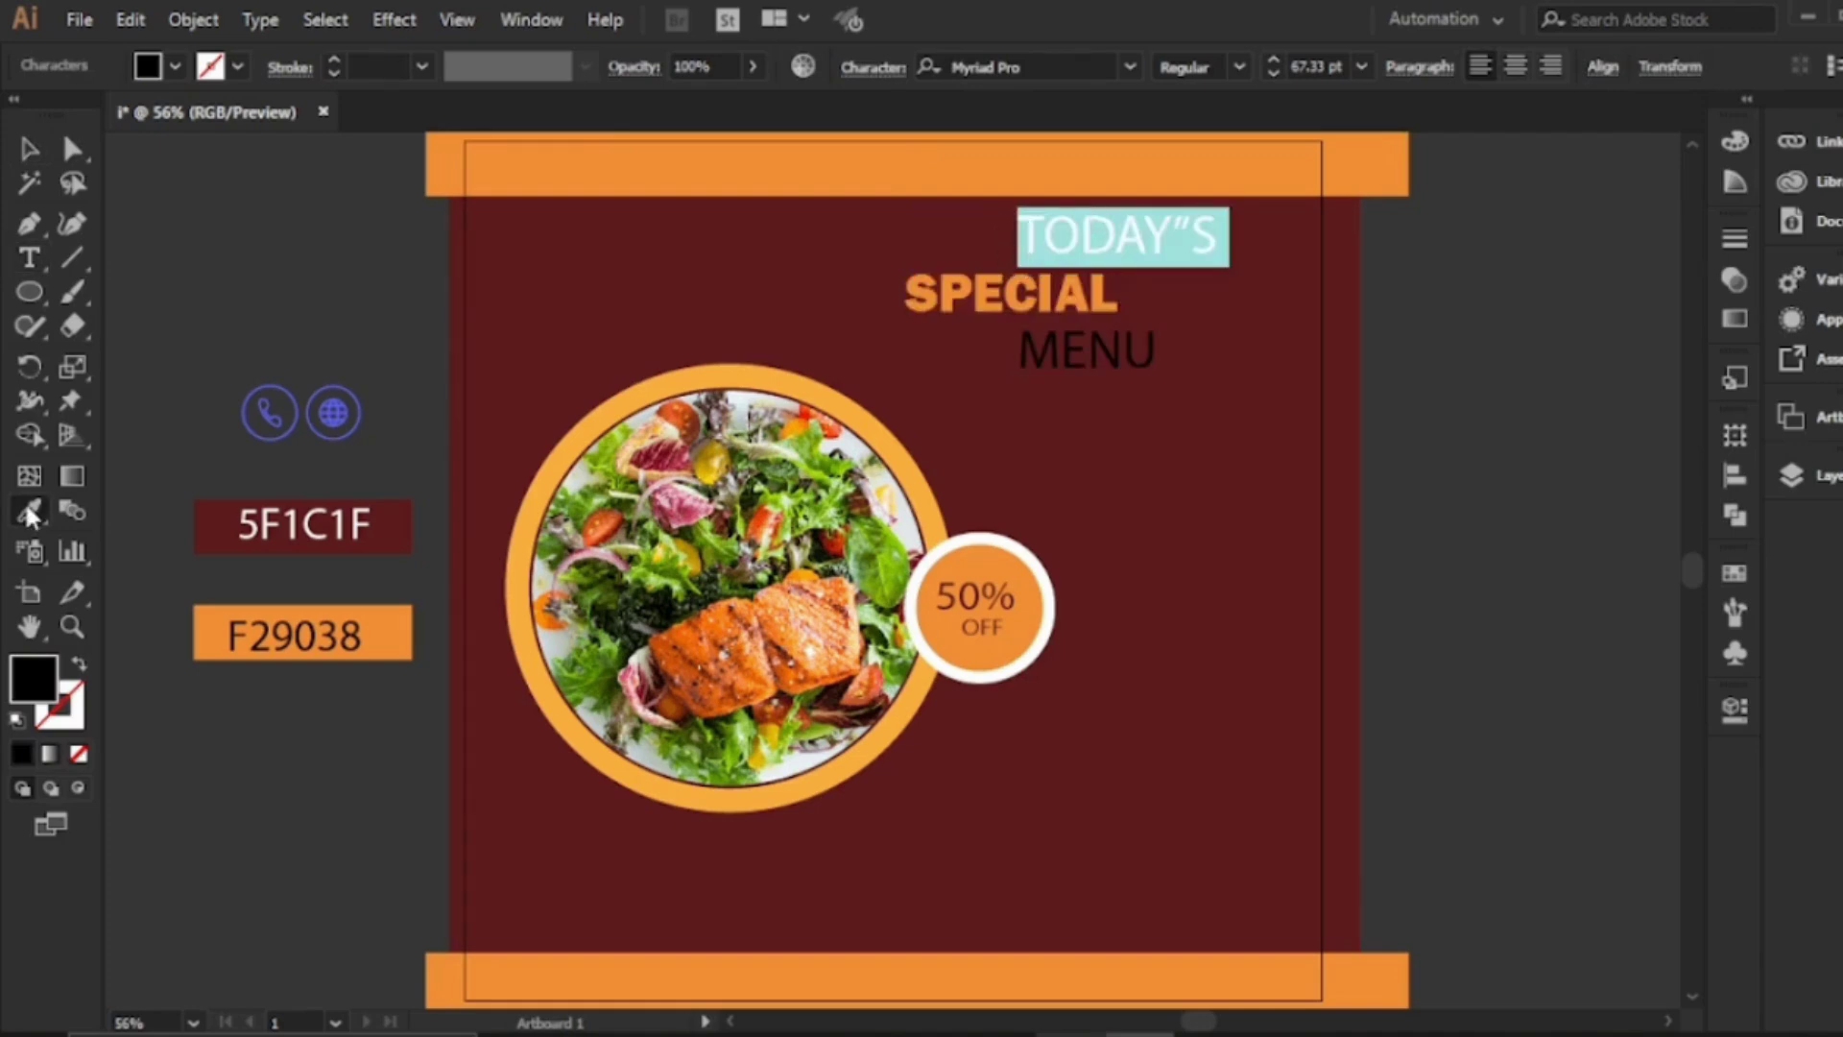
click(173, 67)
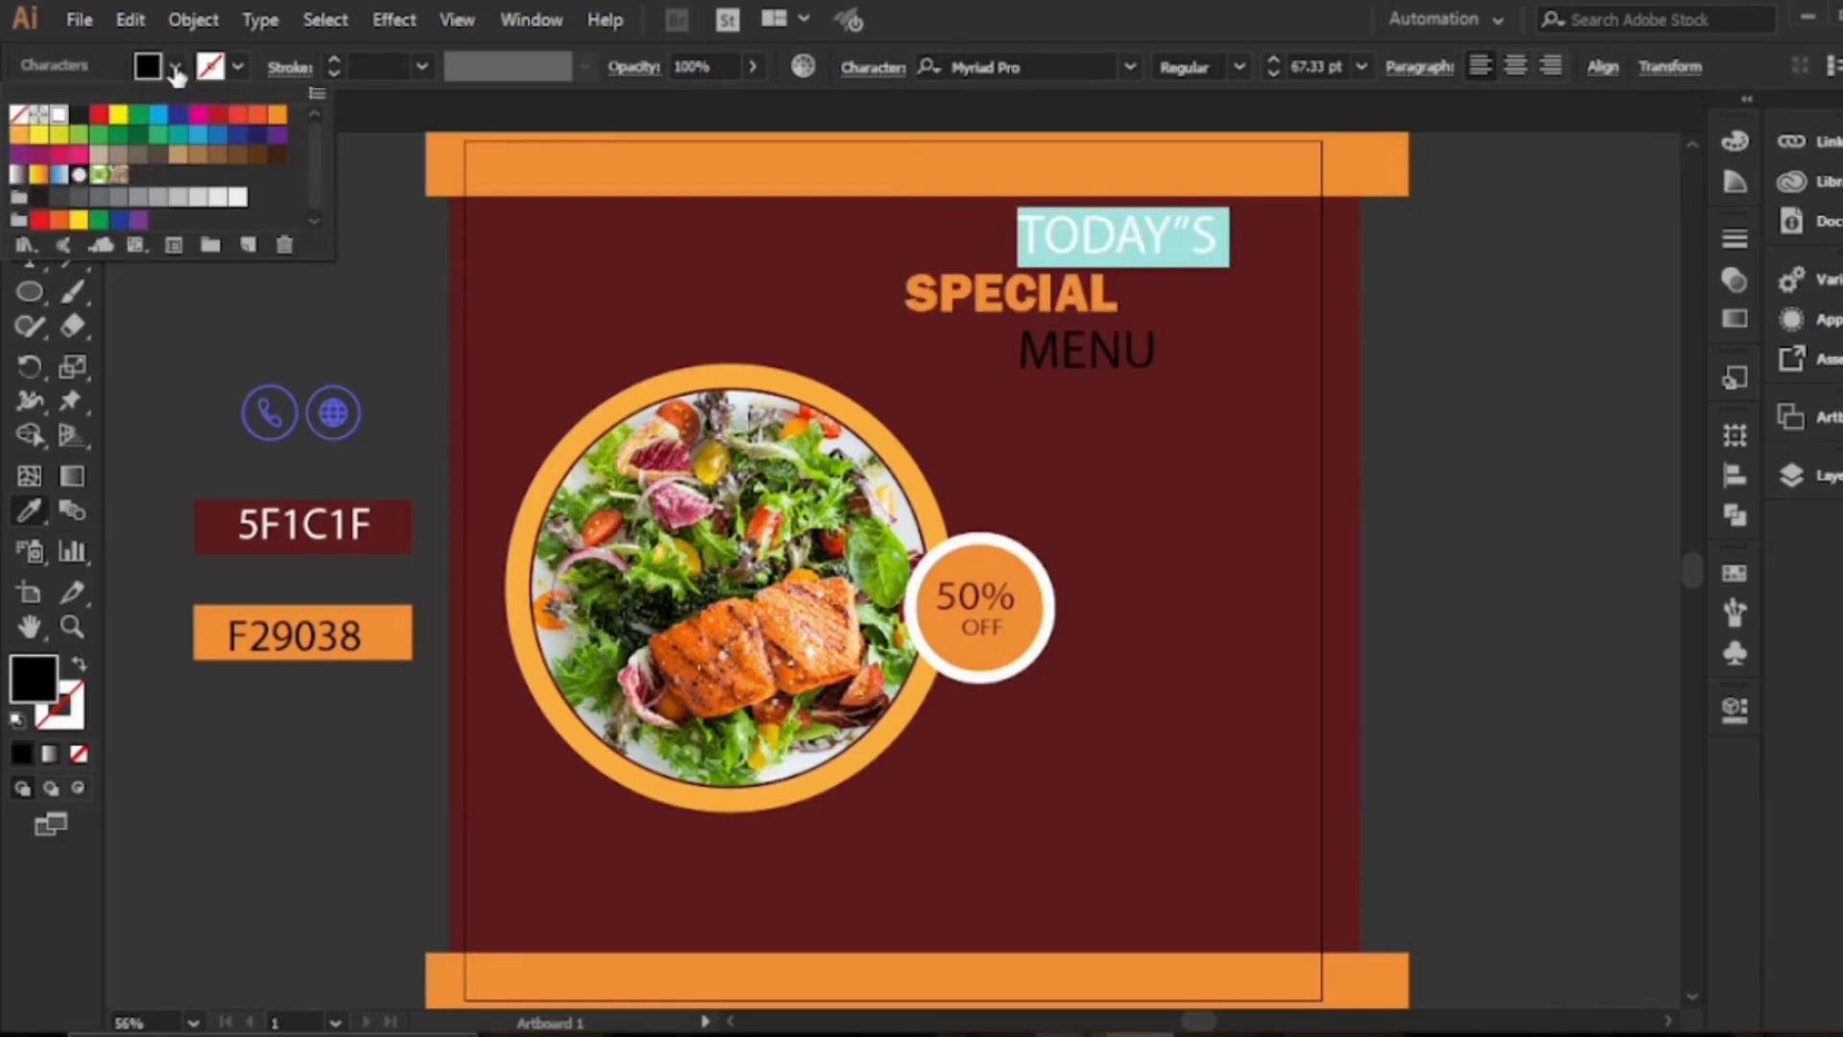
click(1056, 346)
key(Escape)
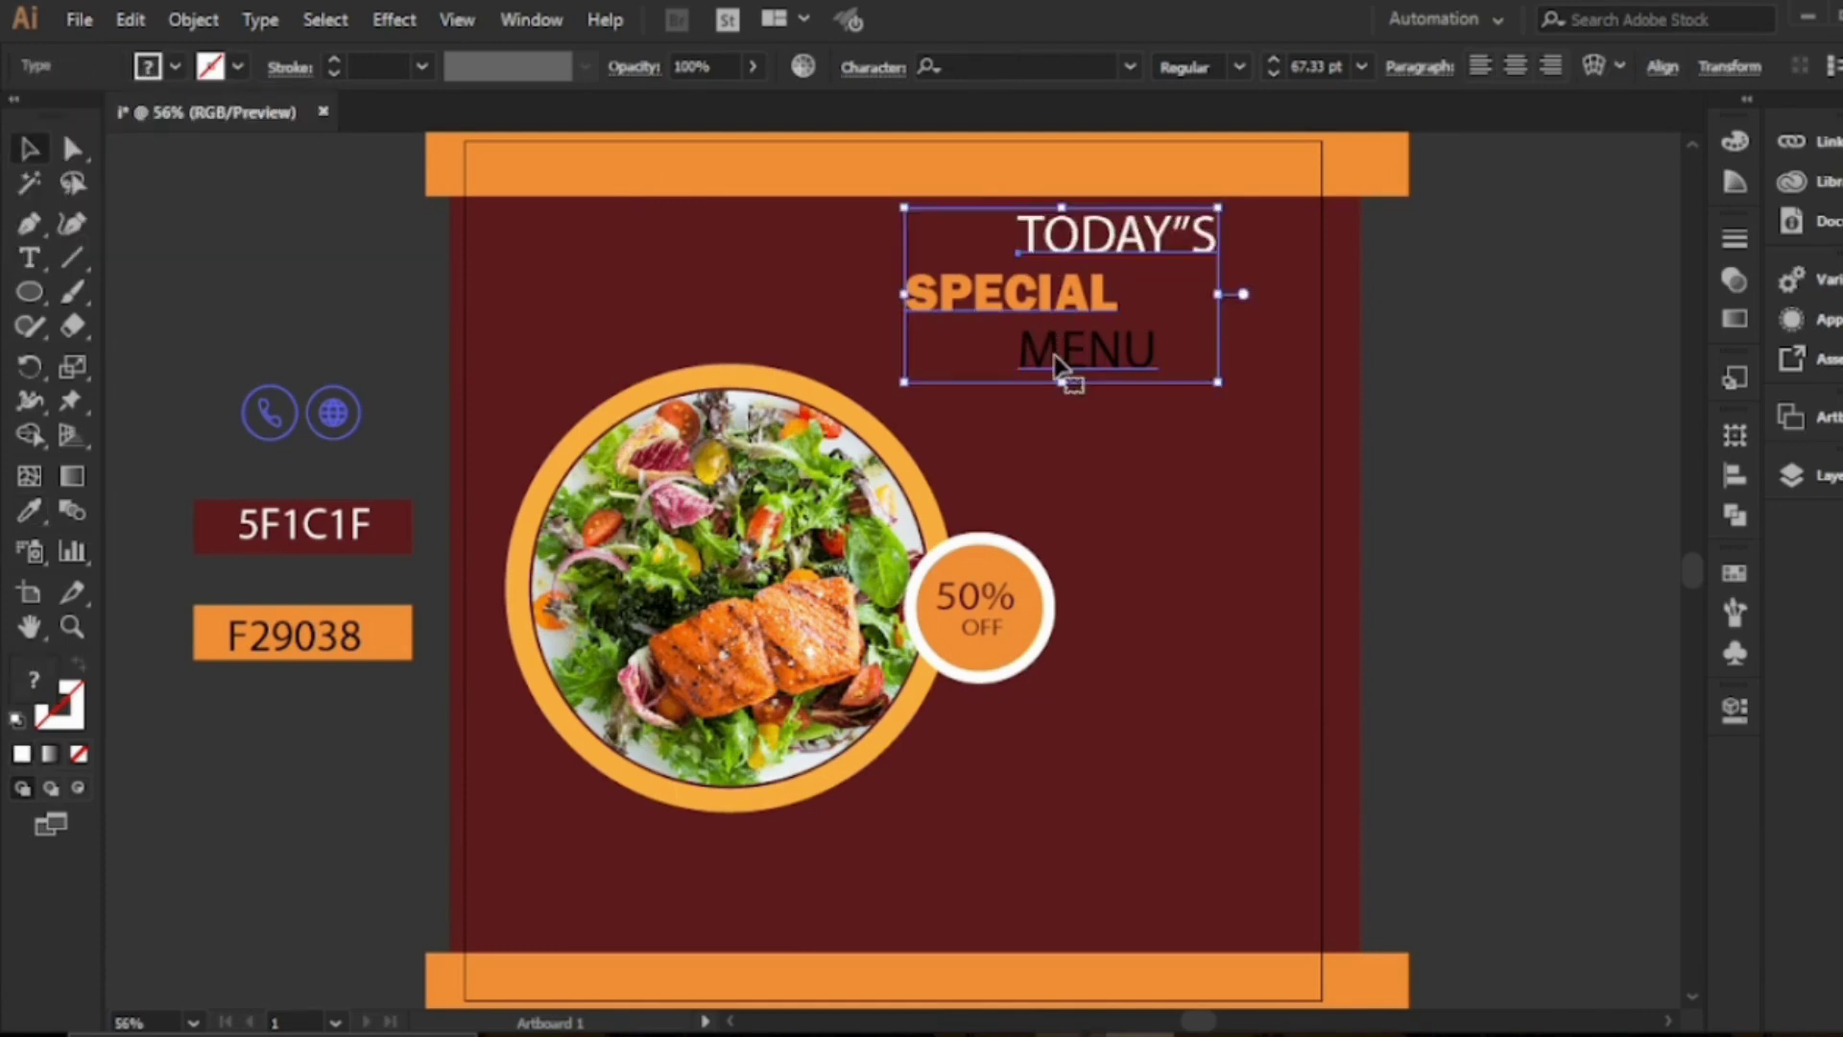
double_click(1061, 357)
click(175, 67)
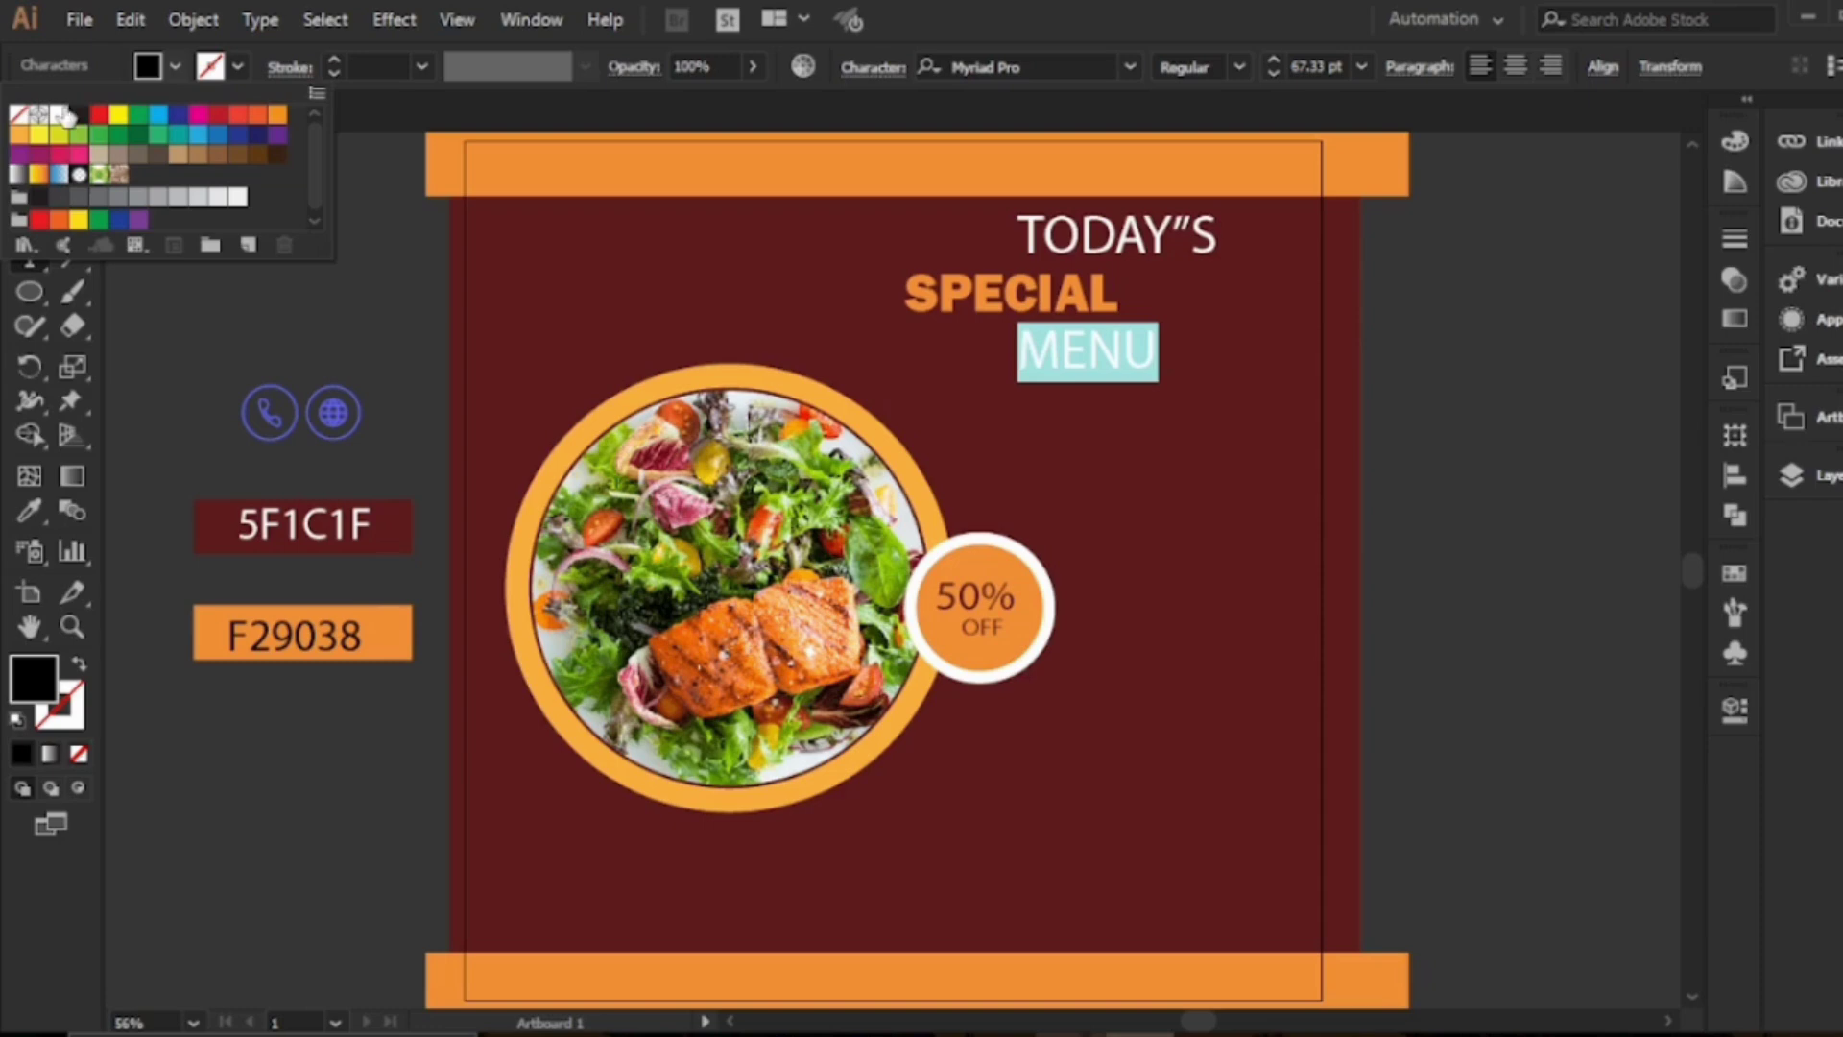
click(59, 114)
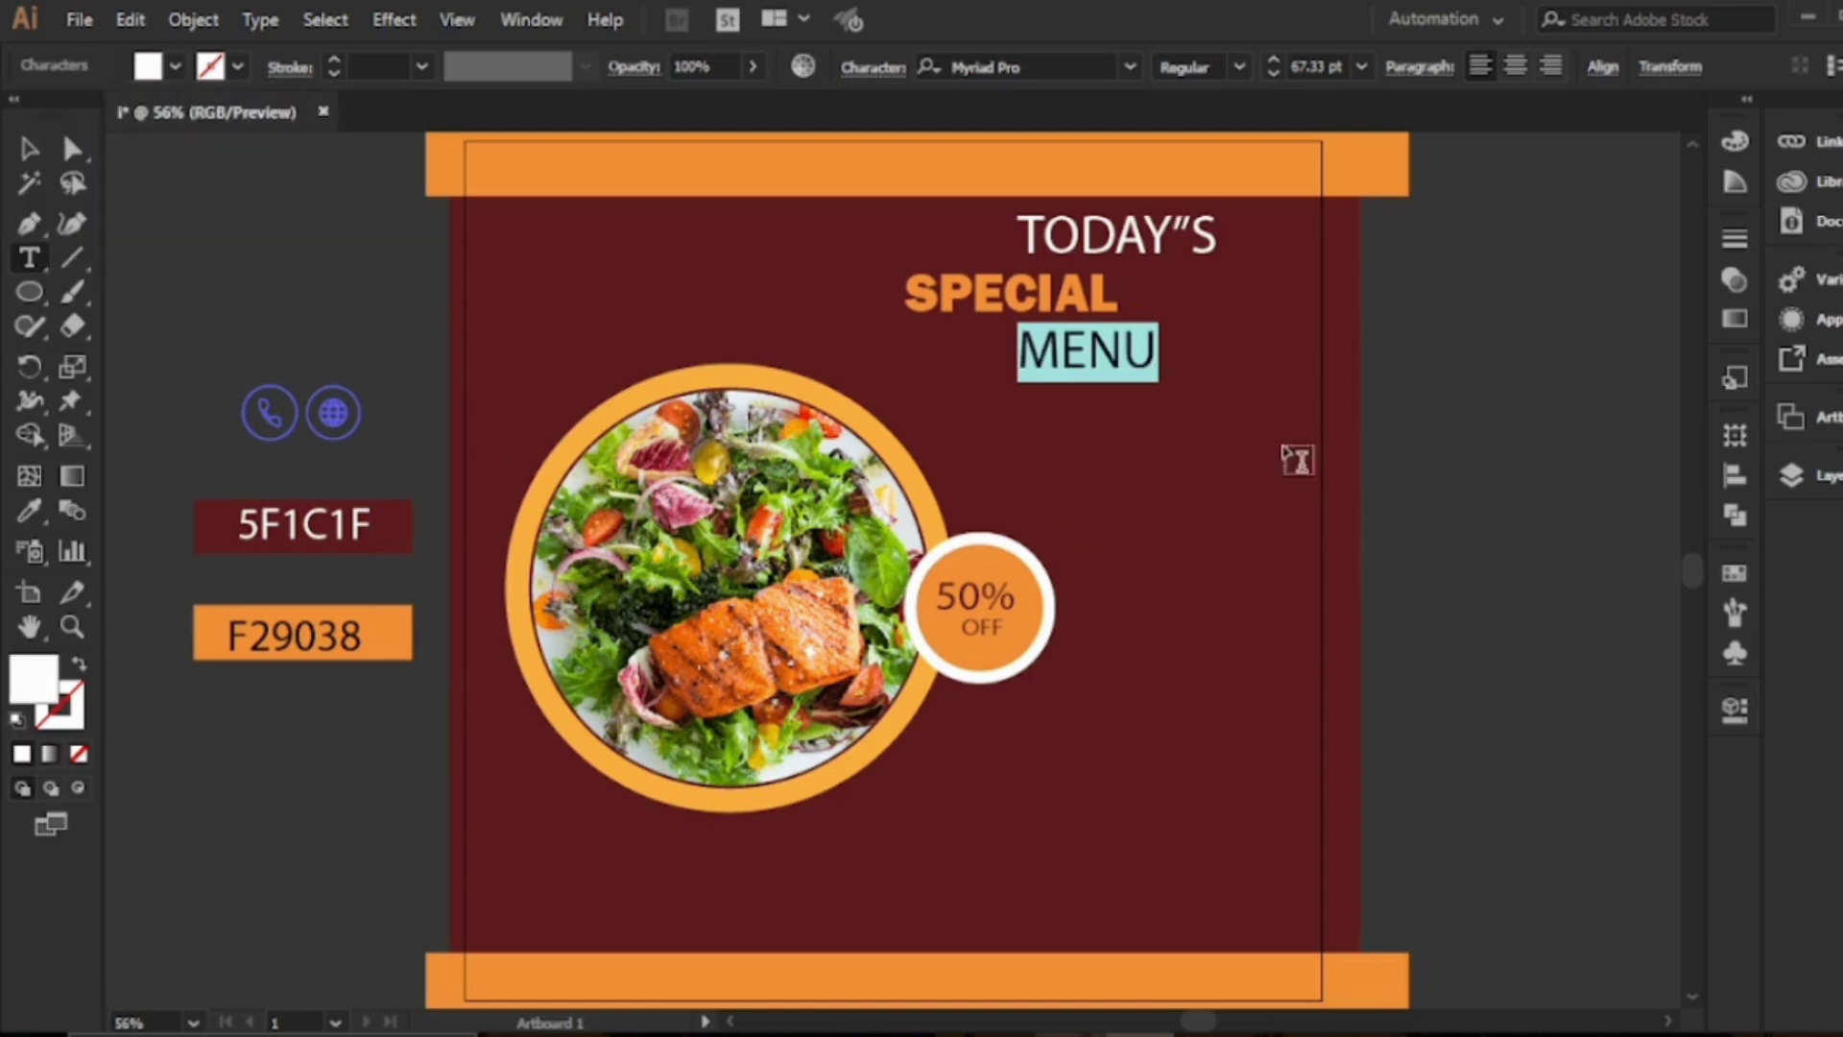
Set the font size of both "TODAY"S" and "MENU" in the heading to 48 pt
click(1114, 247)
double_click(1111, 237)
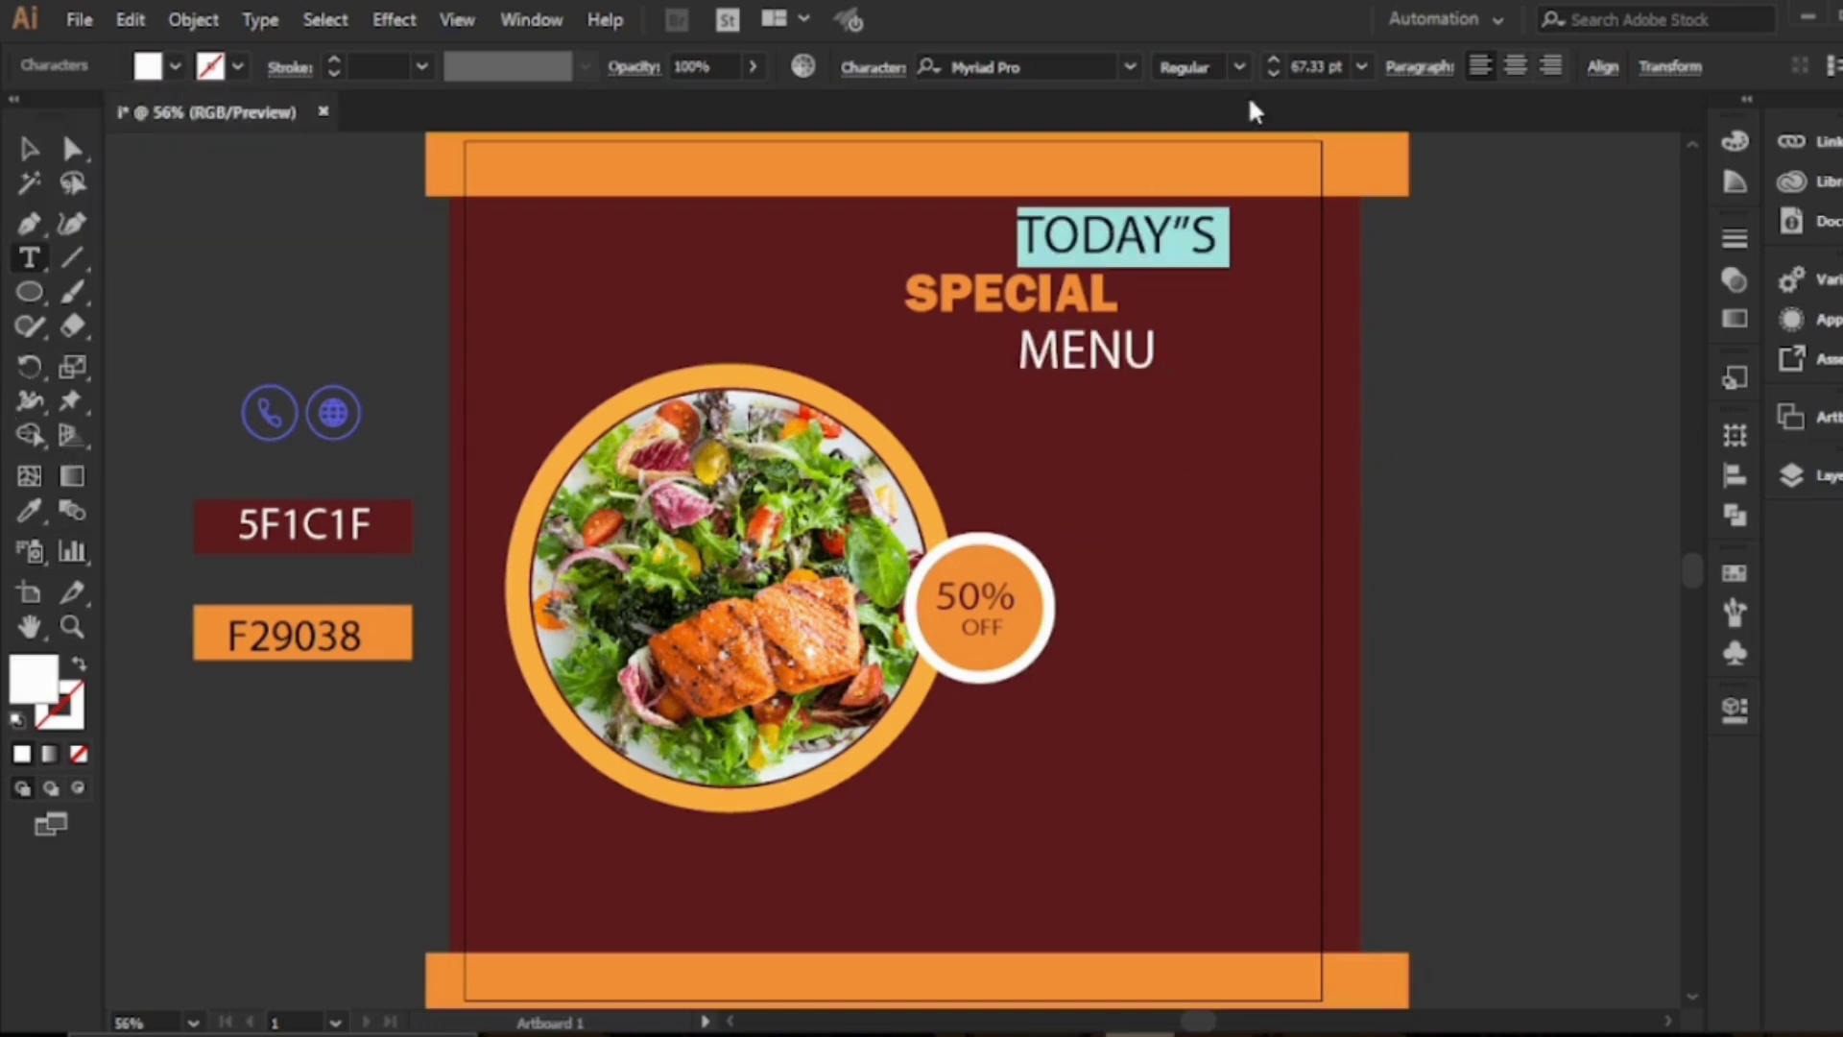
click(1362, 67)
click(1407, 510)
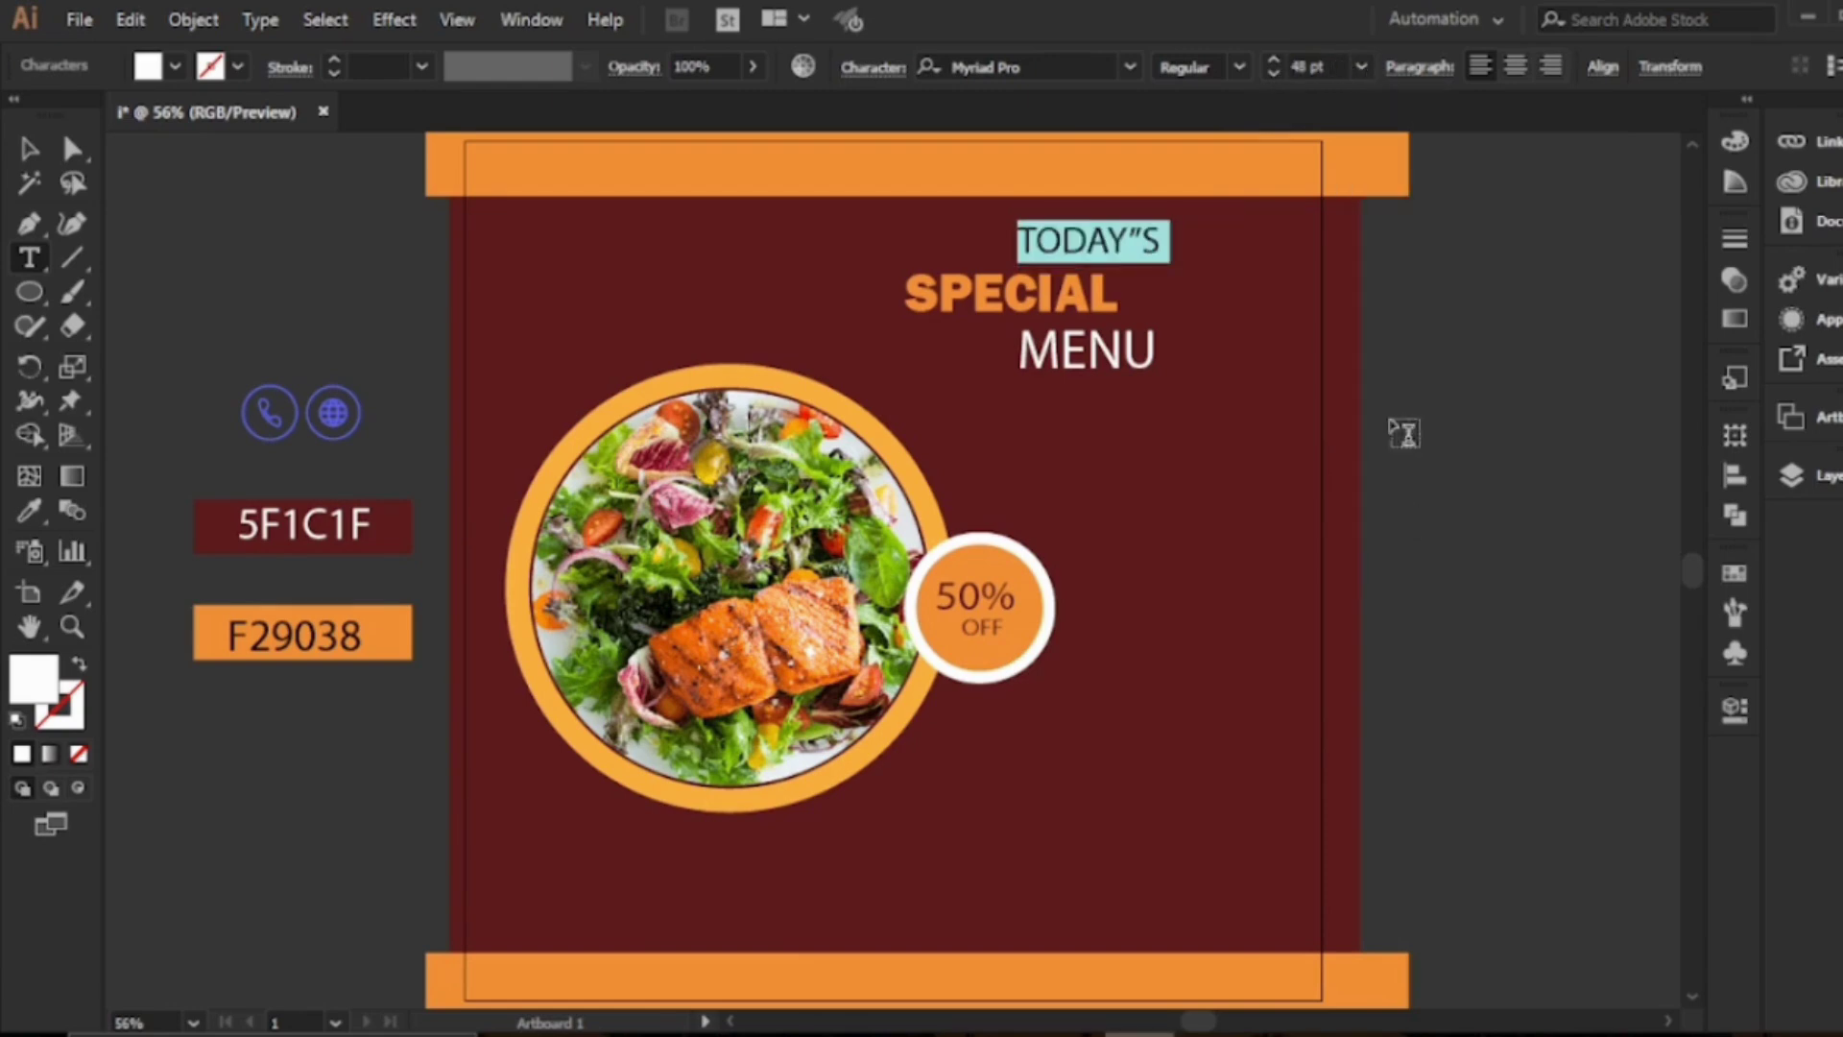
double_click(1101, 347)
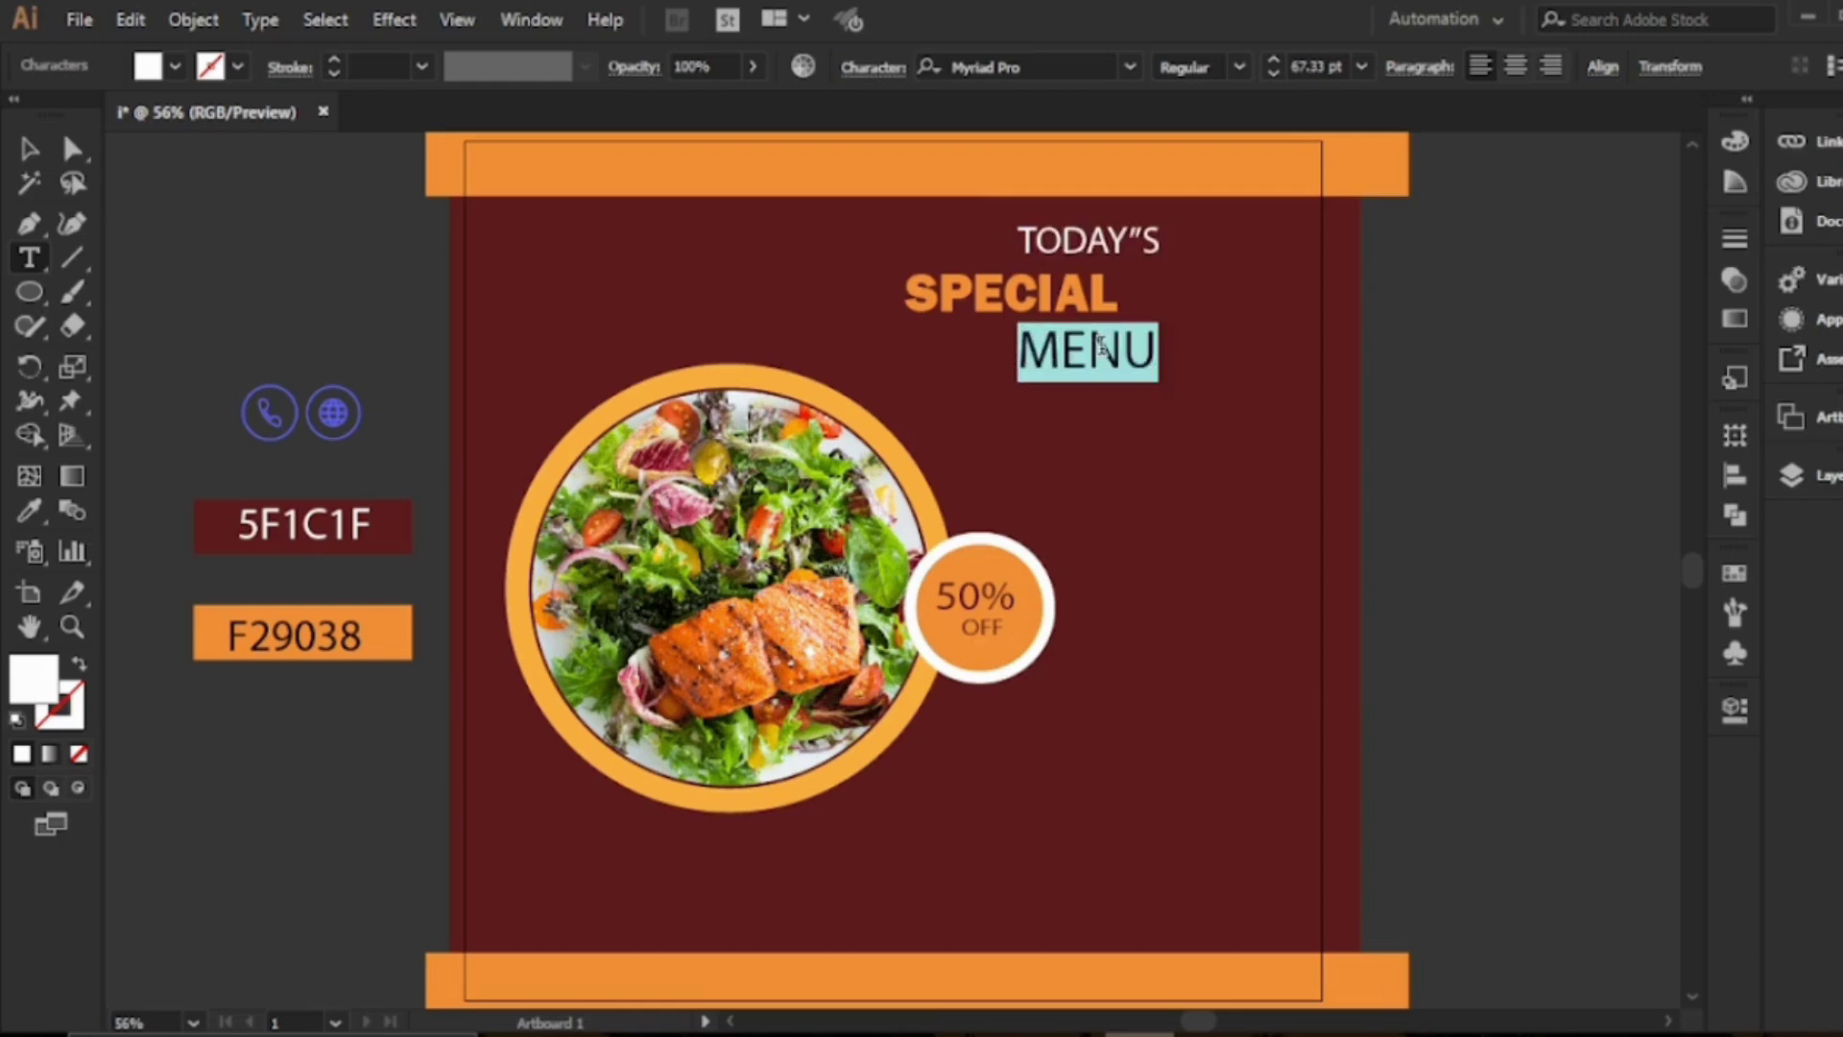
click(1362, 67)
click(1378, 503)
Enlarge the whole heading until "SPECIAL" is about 91.79 pt, and indent "SPECIAL" and "MENU" toward the heading's right edge
key(Escape)
drag(1168, 384, 1211, 435)
double_click(914, 303)
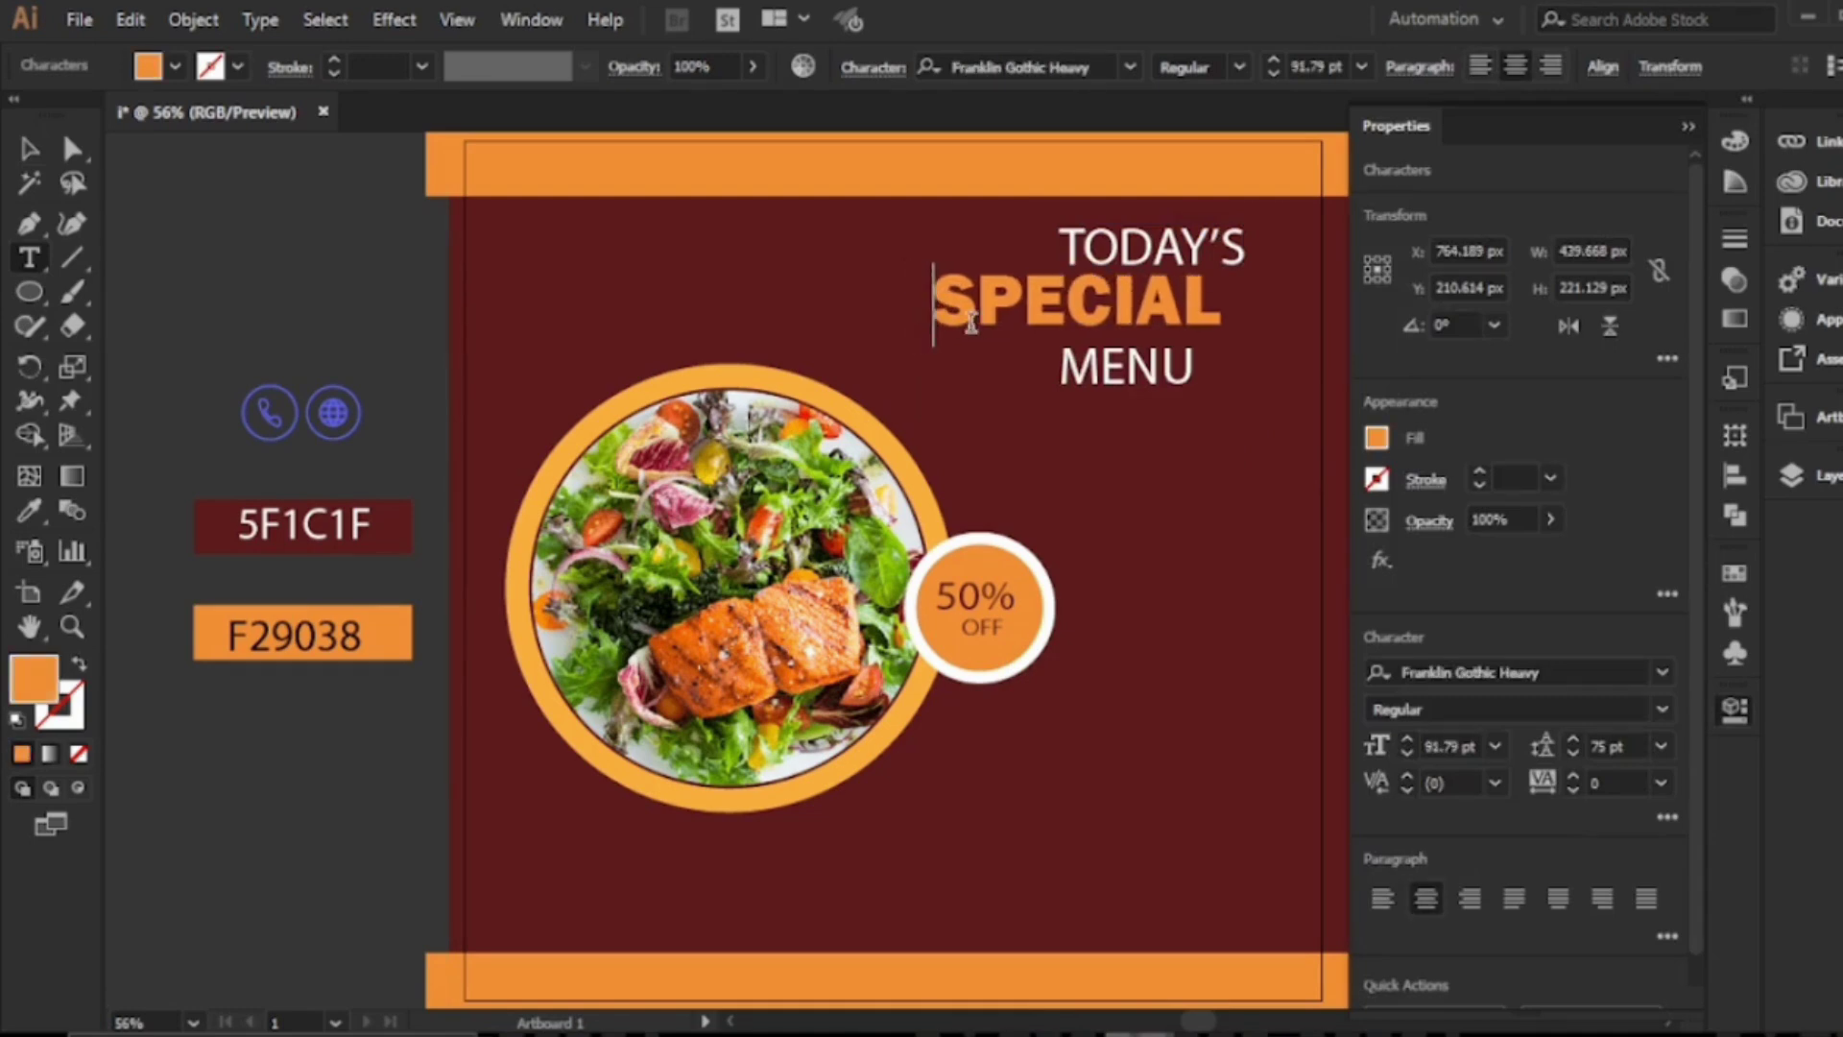
click(1057, 365)
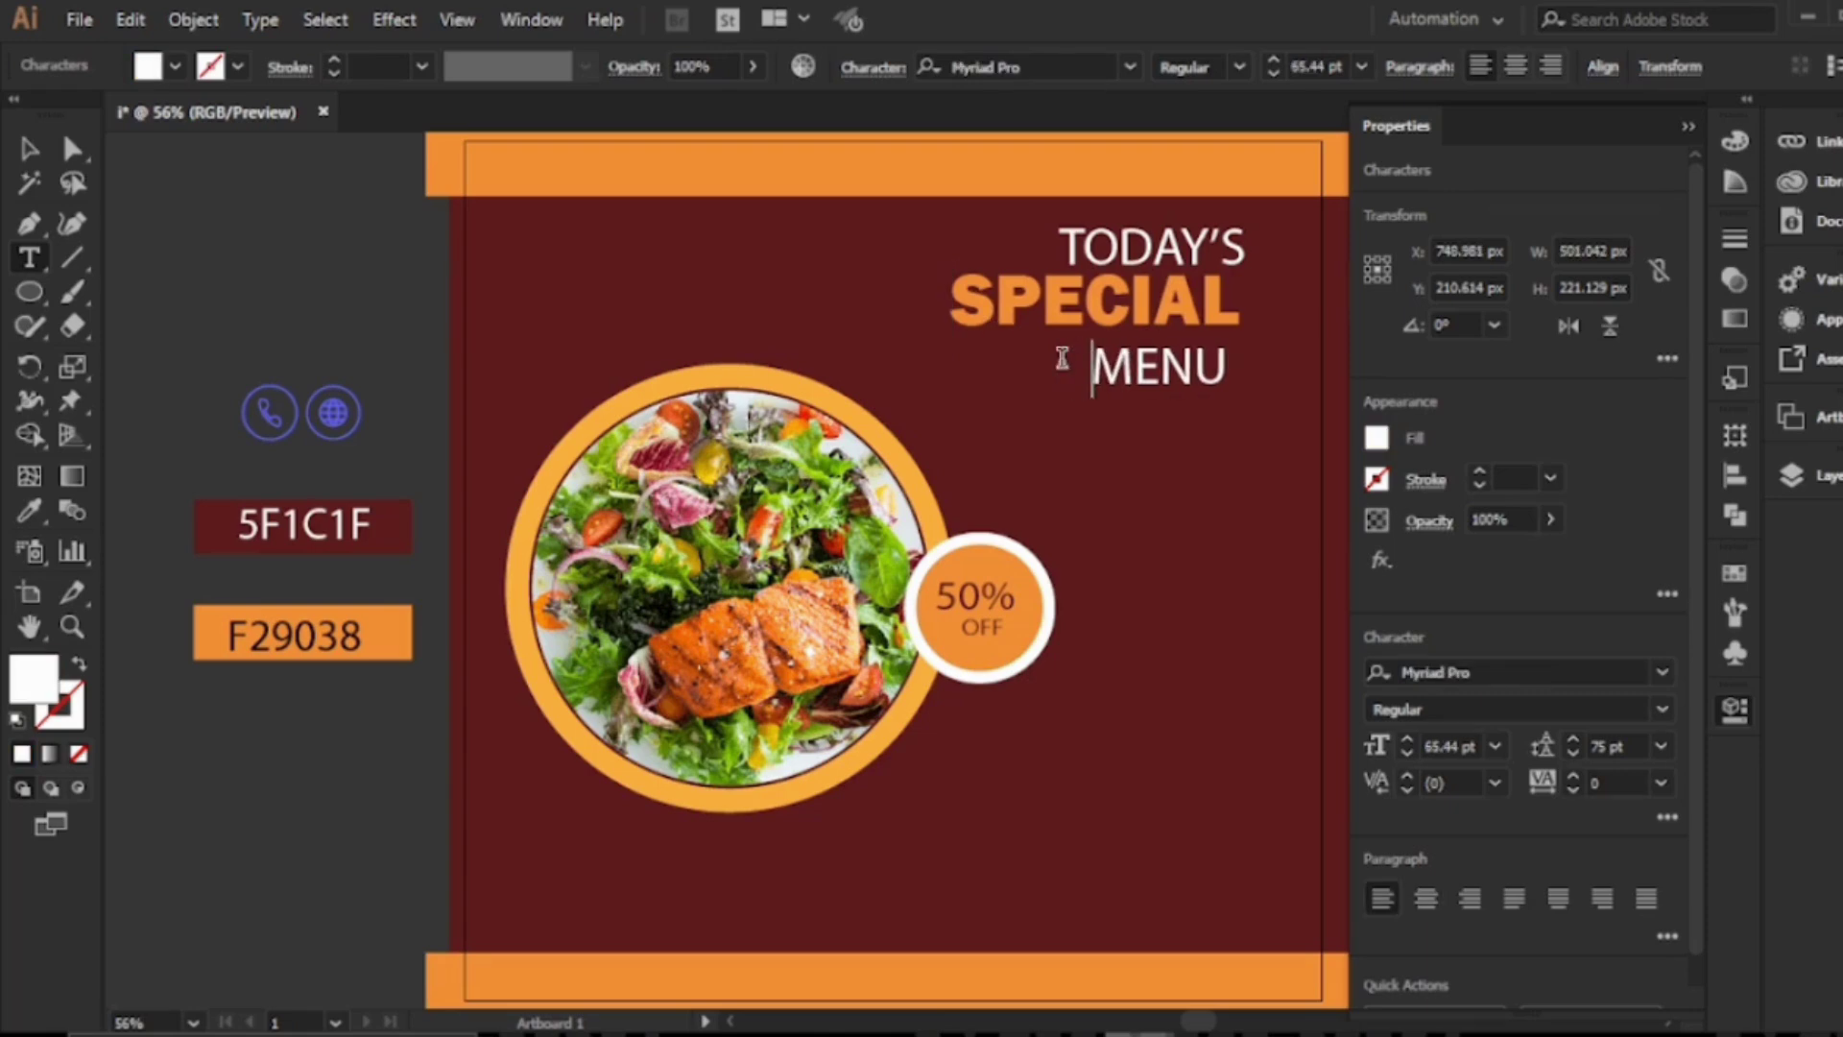
key(Escape)
Draw a white circle about 42 px wide to the right of the artboard and duplicate it into an evenly spaced row of seven
key(l)
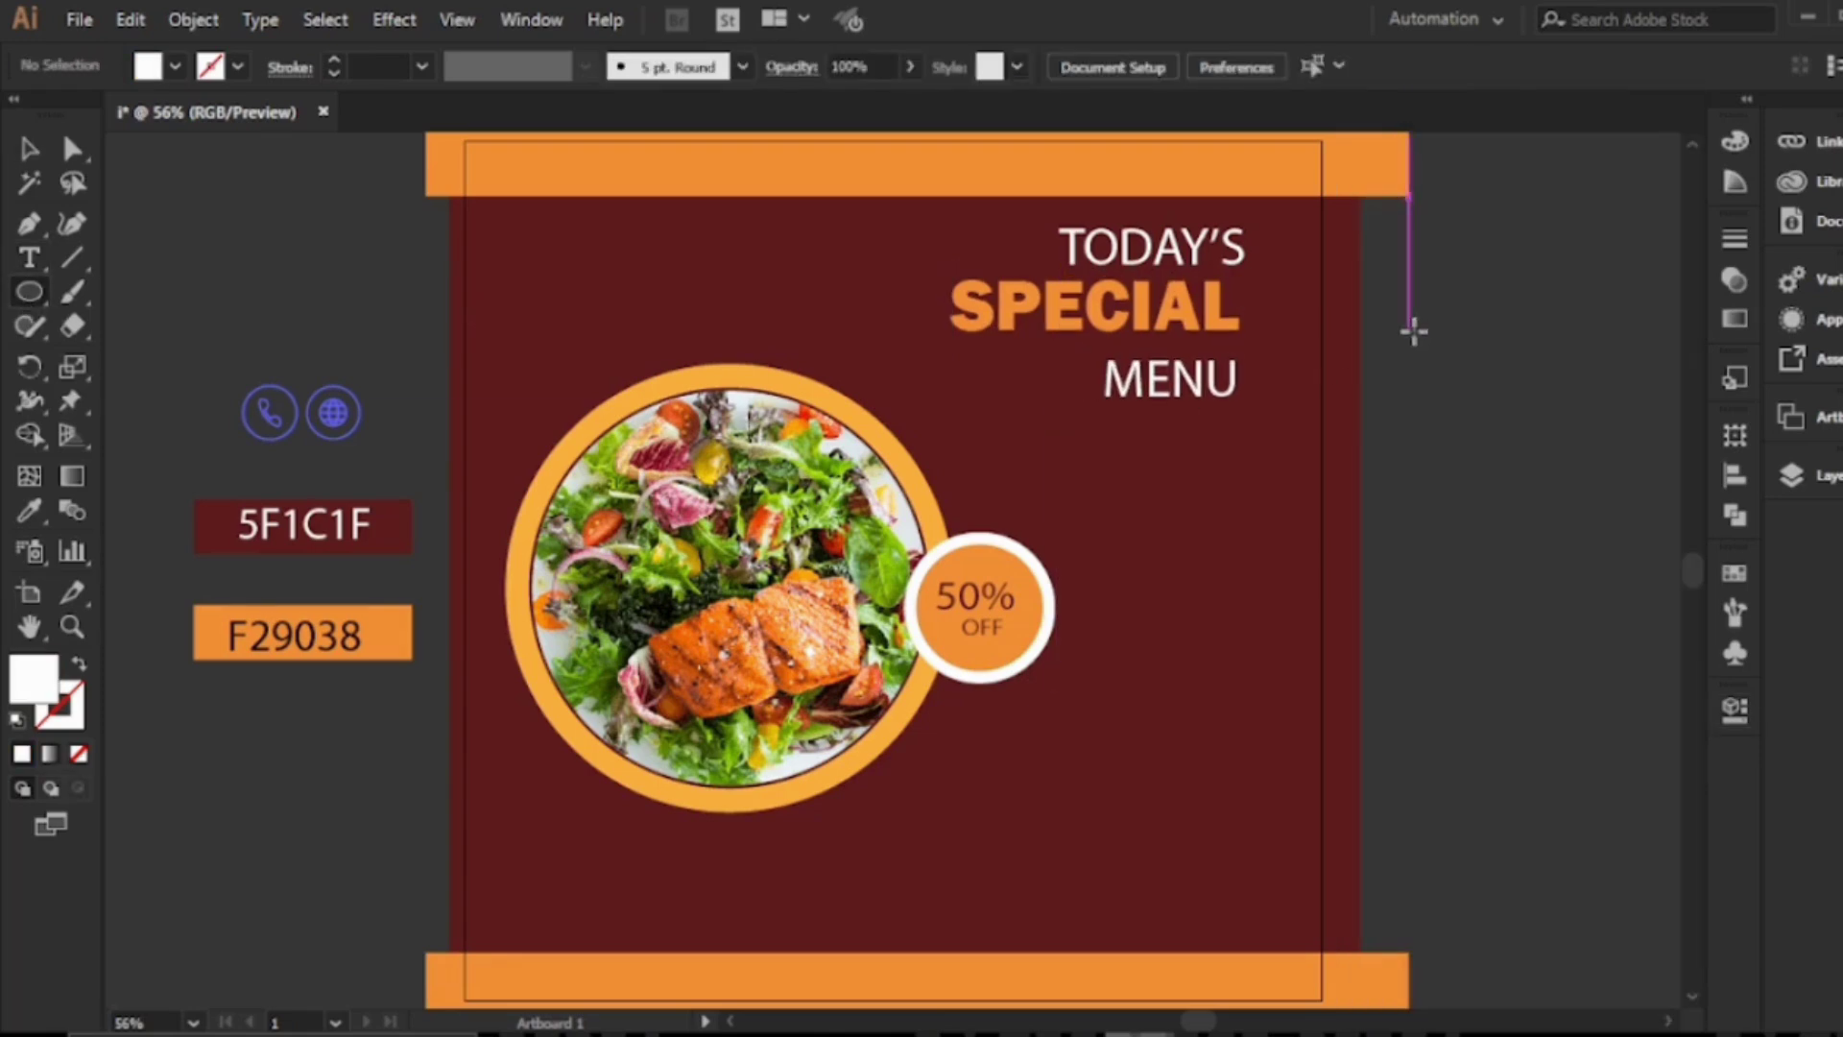
drag(1415, 331, 1427, 343)
drag(1425, 347, 1455, 354)
key(v)
key(ctrl+d)
key(ctrl+d)
key(ctrl+d)
key(ctrl+d)
key(ctrl+d)
Duplicate the row of white circles downward at even spacing to build a grid of 13 rows
drag(1407, 282, 1666, 391)
drag(1551, 337, 1548, 425)
key(ctrl+d)
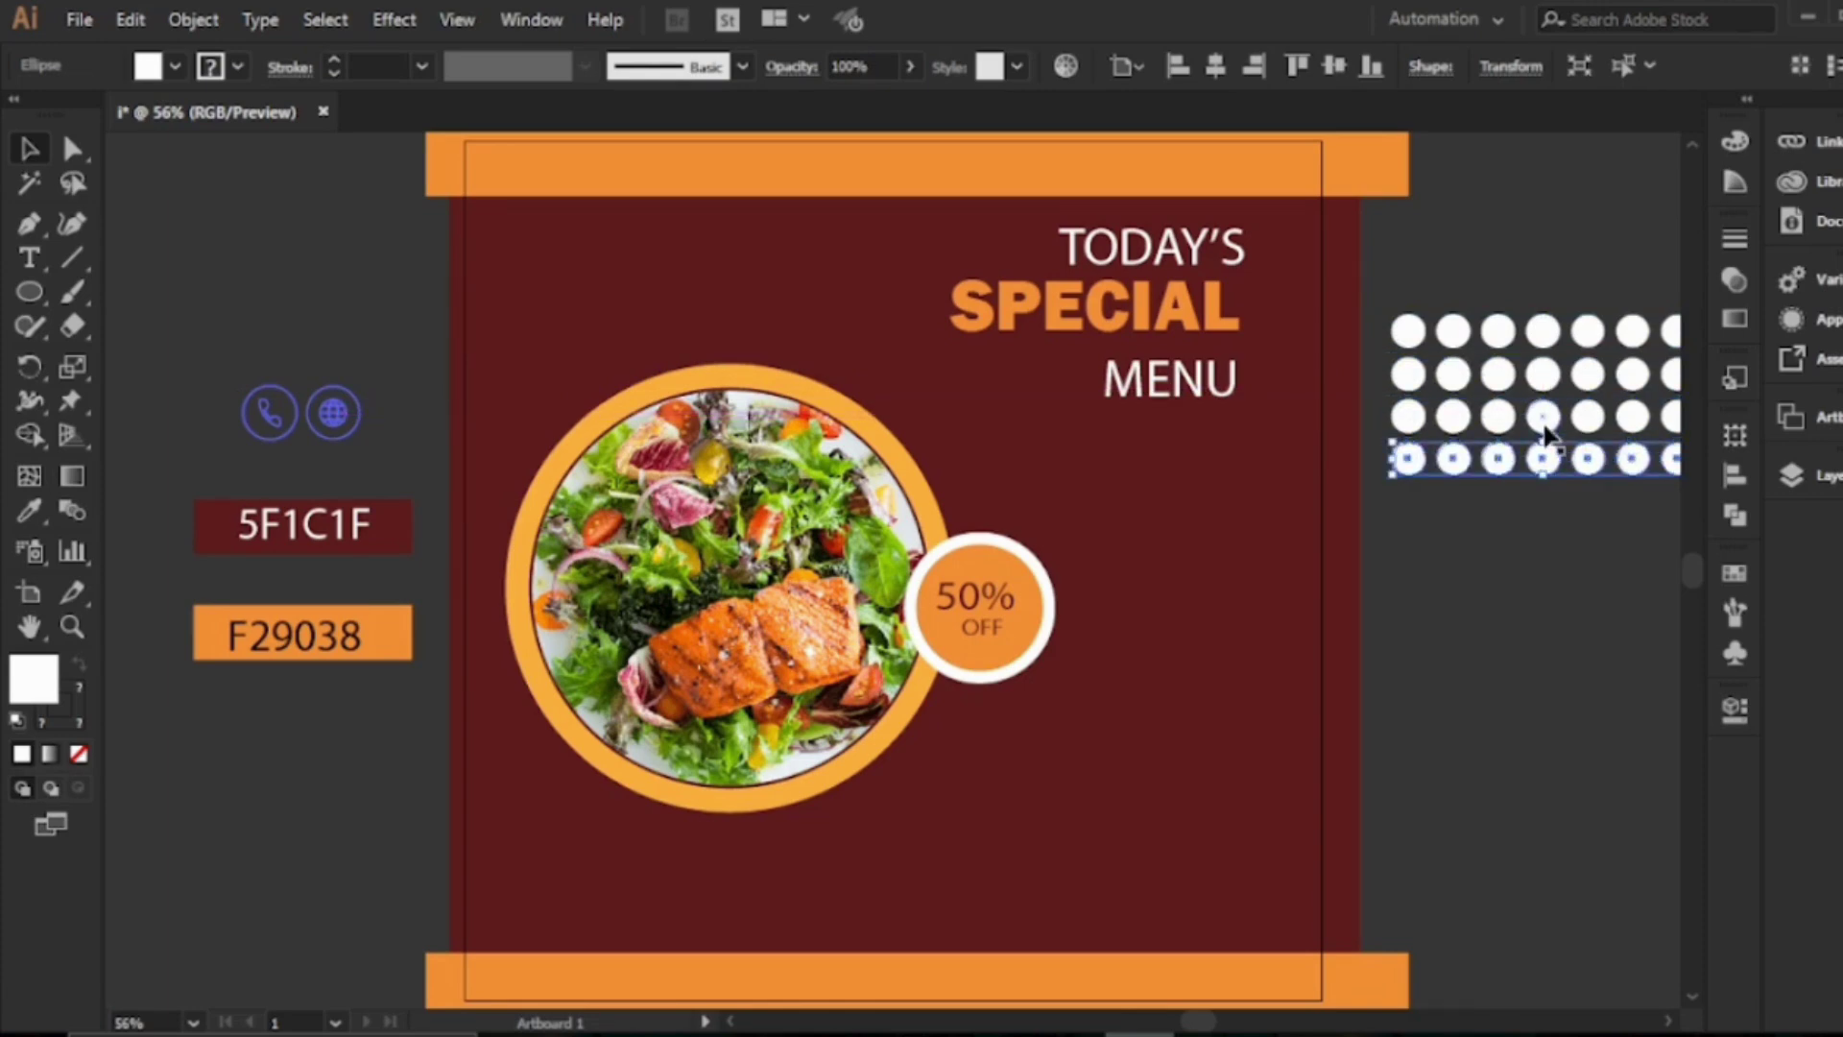
key(ctrl+d)
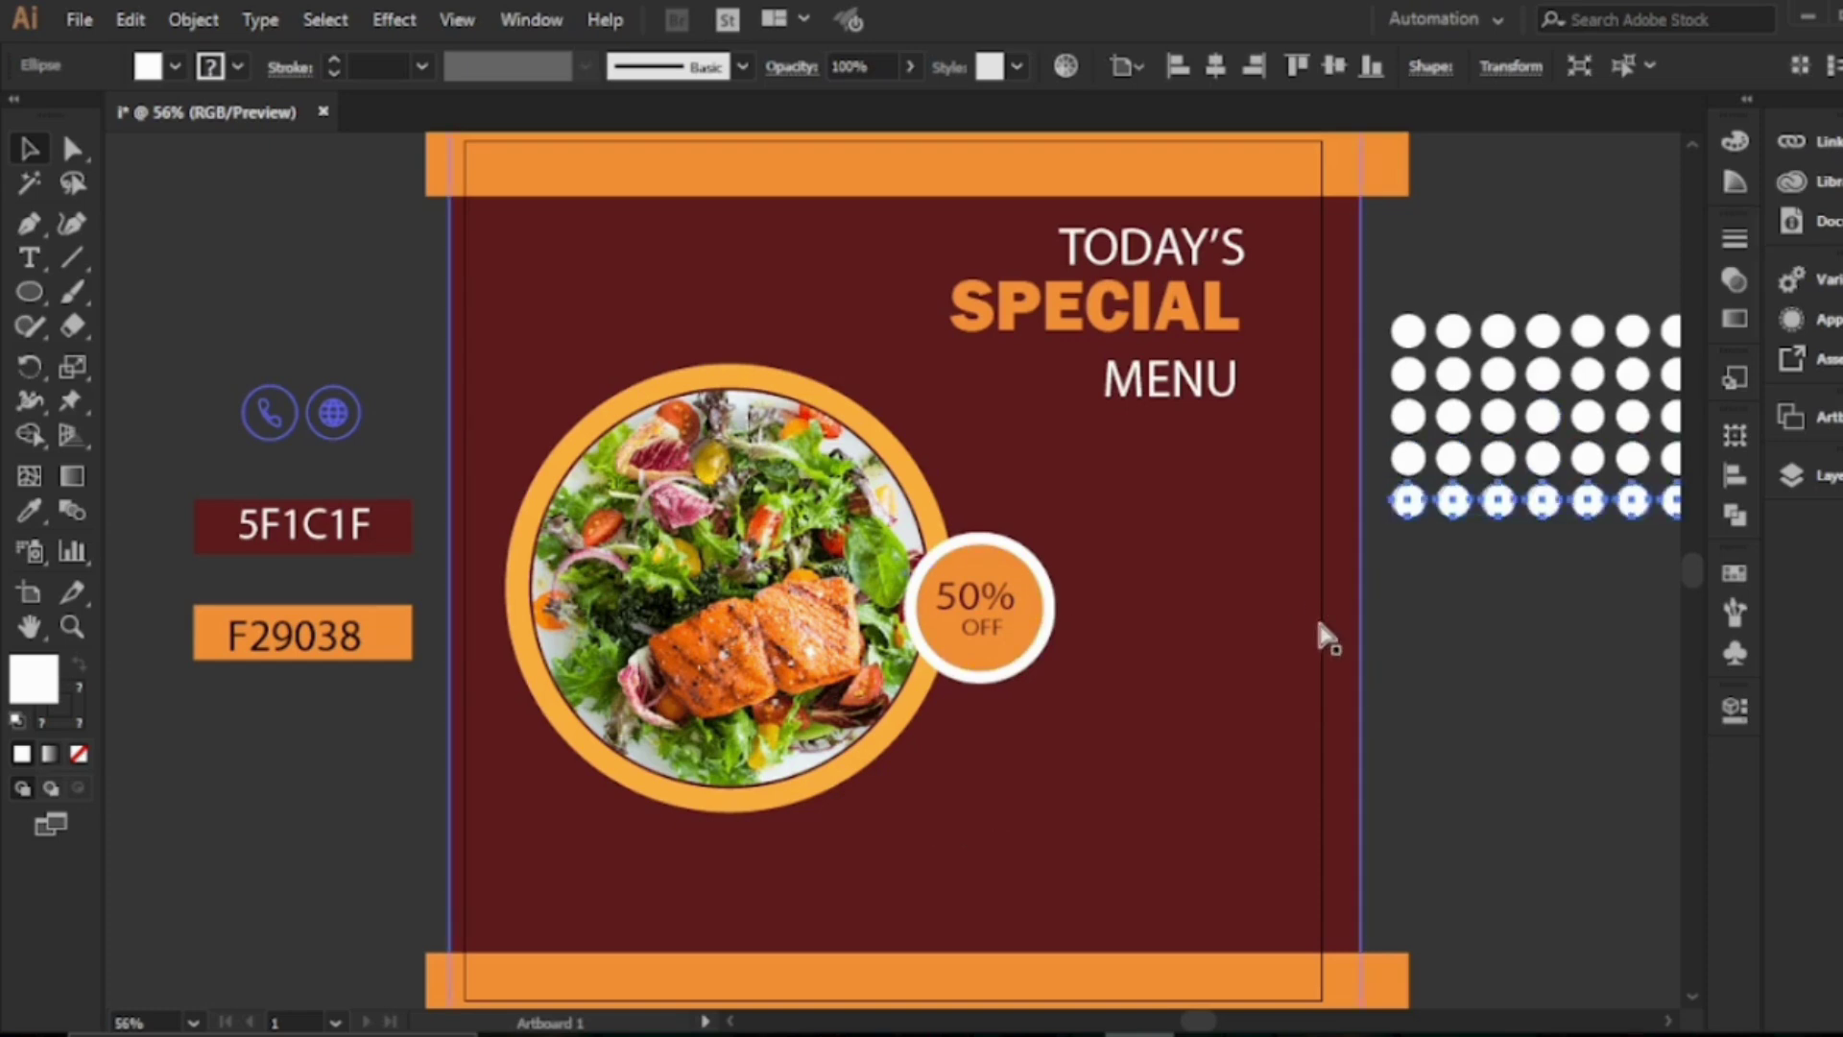
key(ctrl+d)
key(ctrl+d)
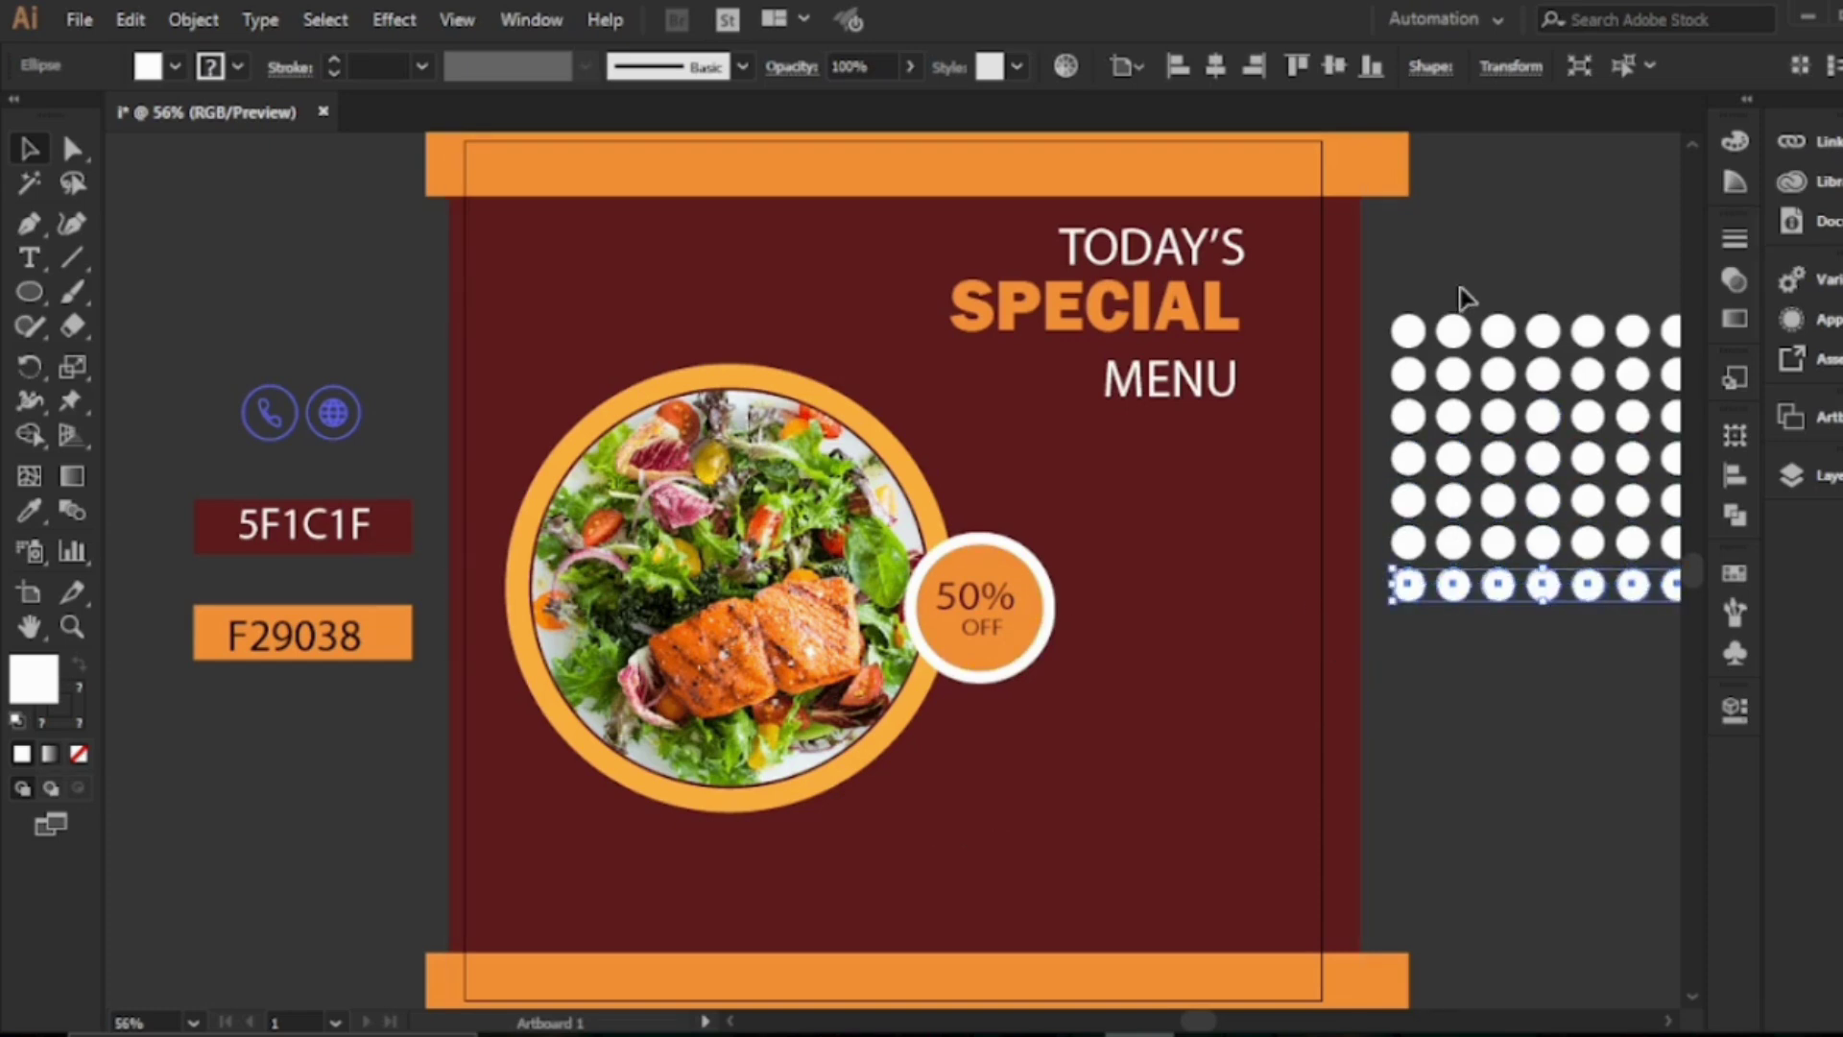
drag(1547, 592, 1547, 630)
key(ctrl+d)
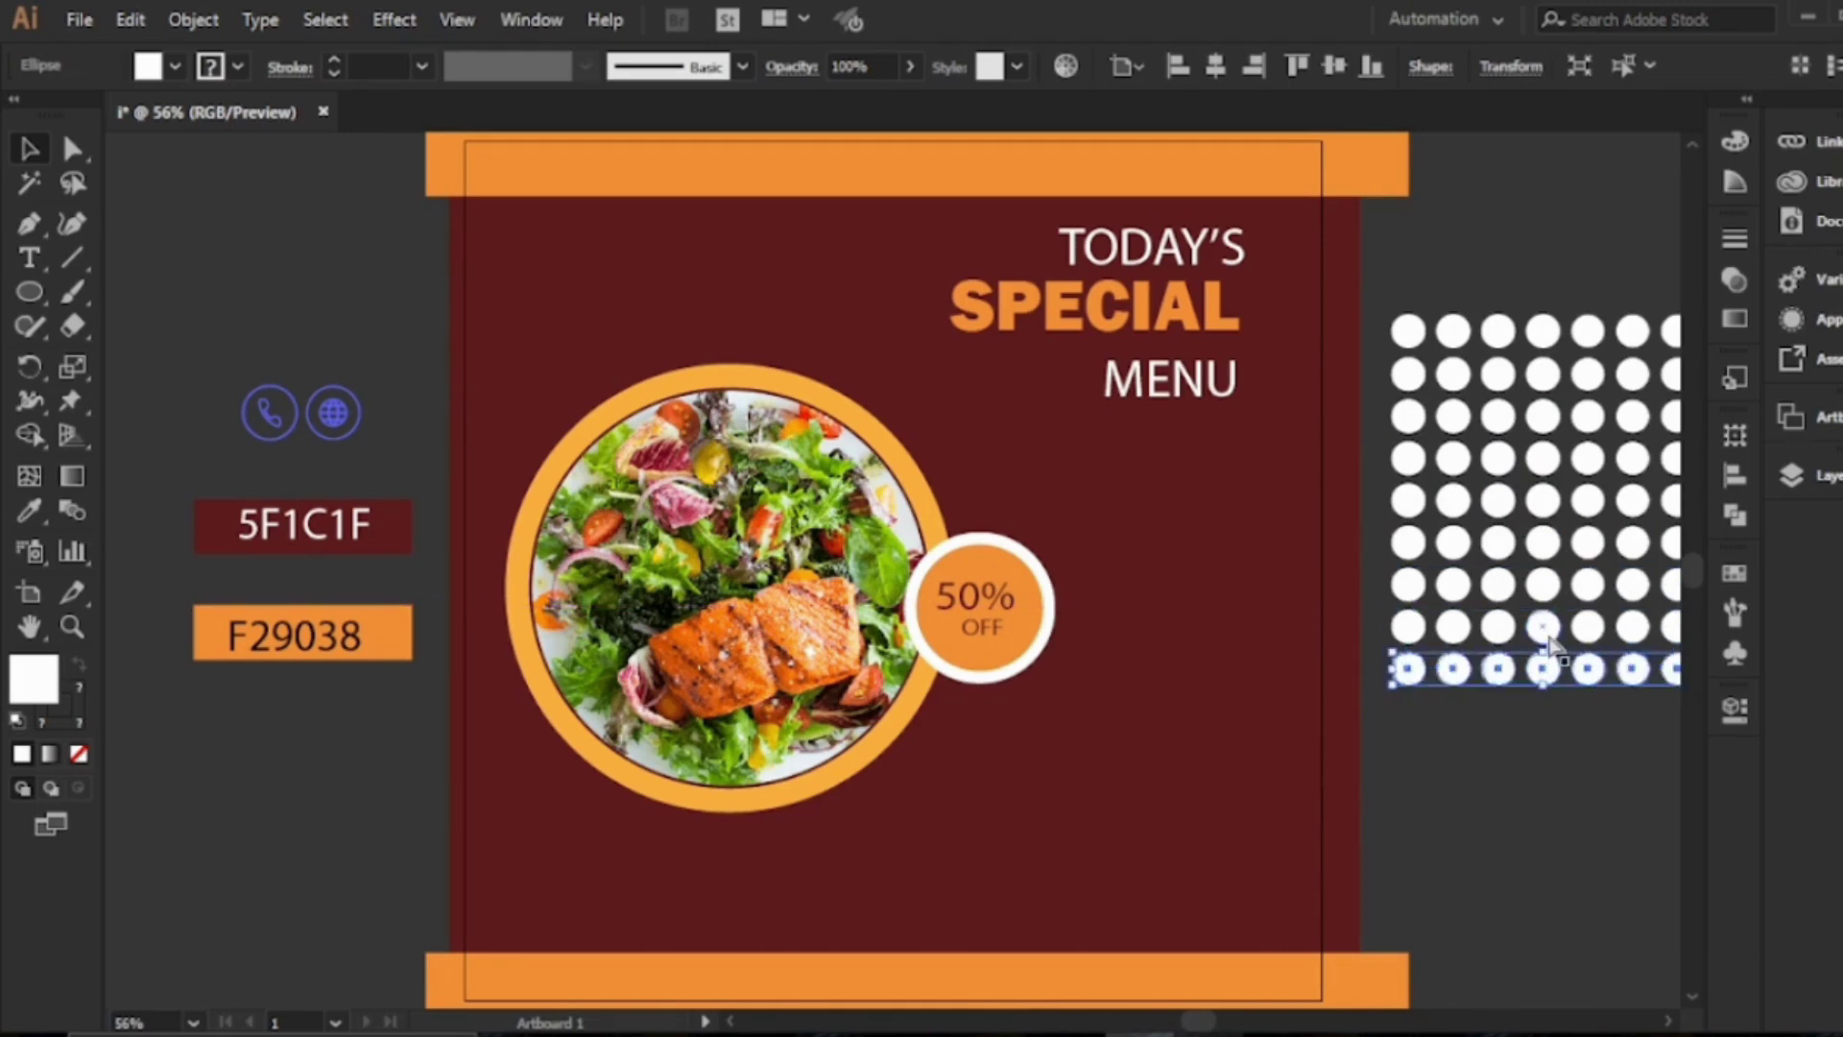
key(ctrl+d)
key(ctrl+d)
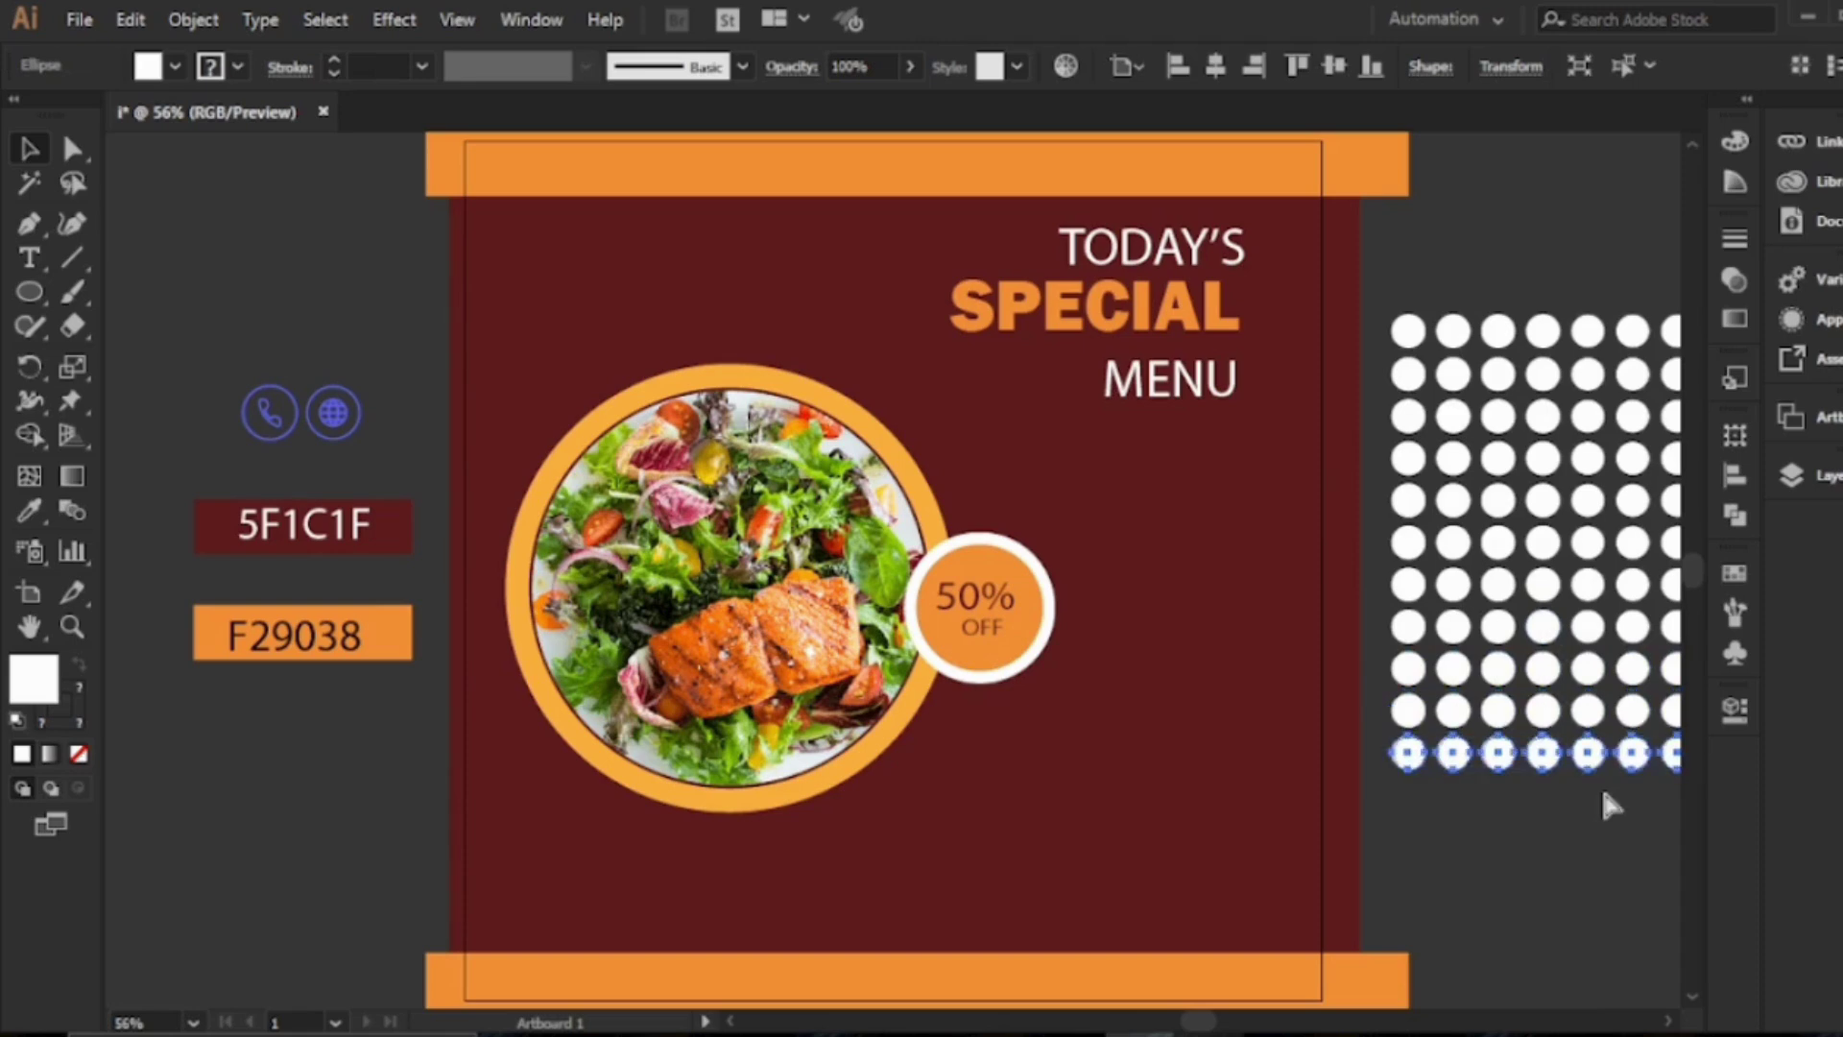
key(ctrl+d)
key(ctrl+d)
Group the white dot grid, shrink it to roughly a third of its size and place it on the artboard below "MENU"
drag(1430, 274, 1605, 893)
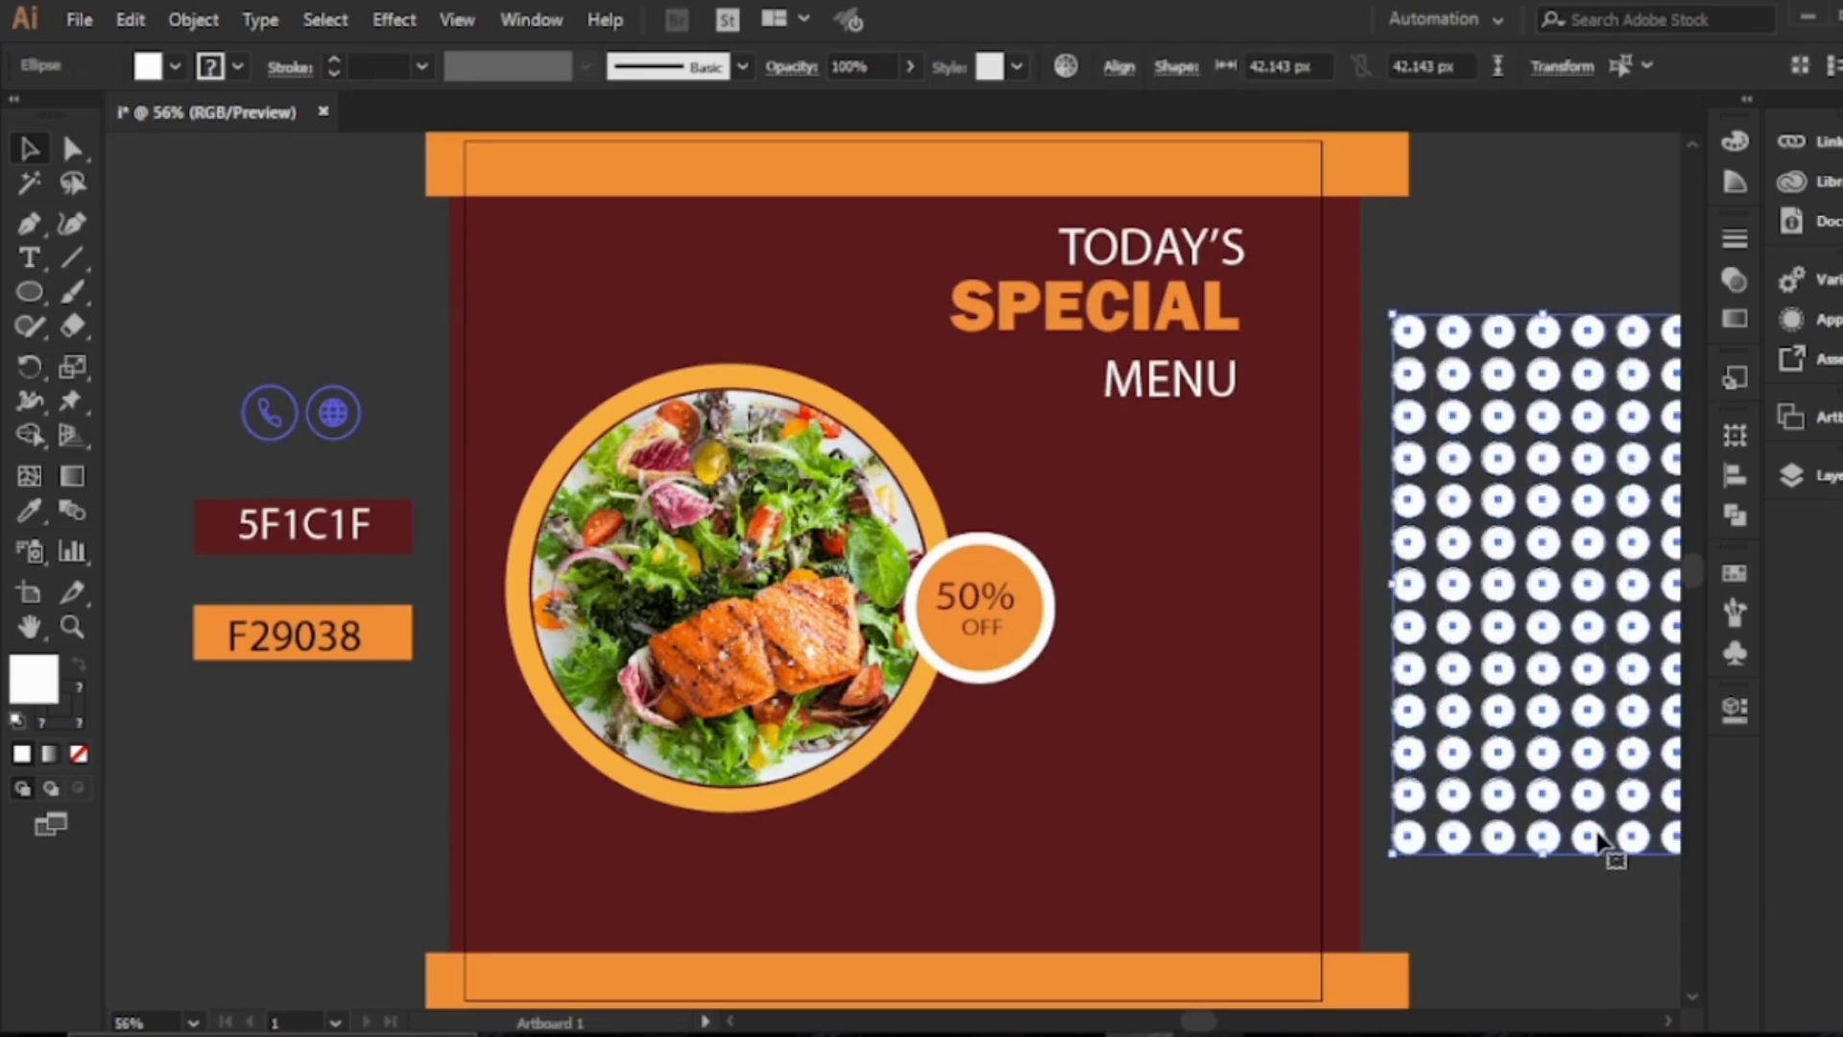
key(ctrl+g)
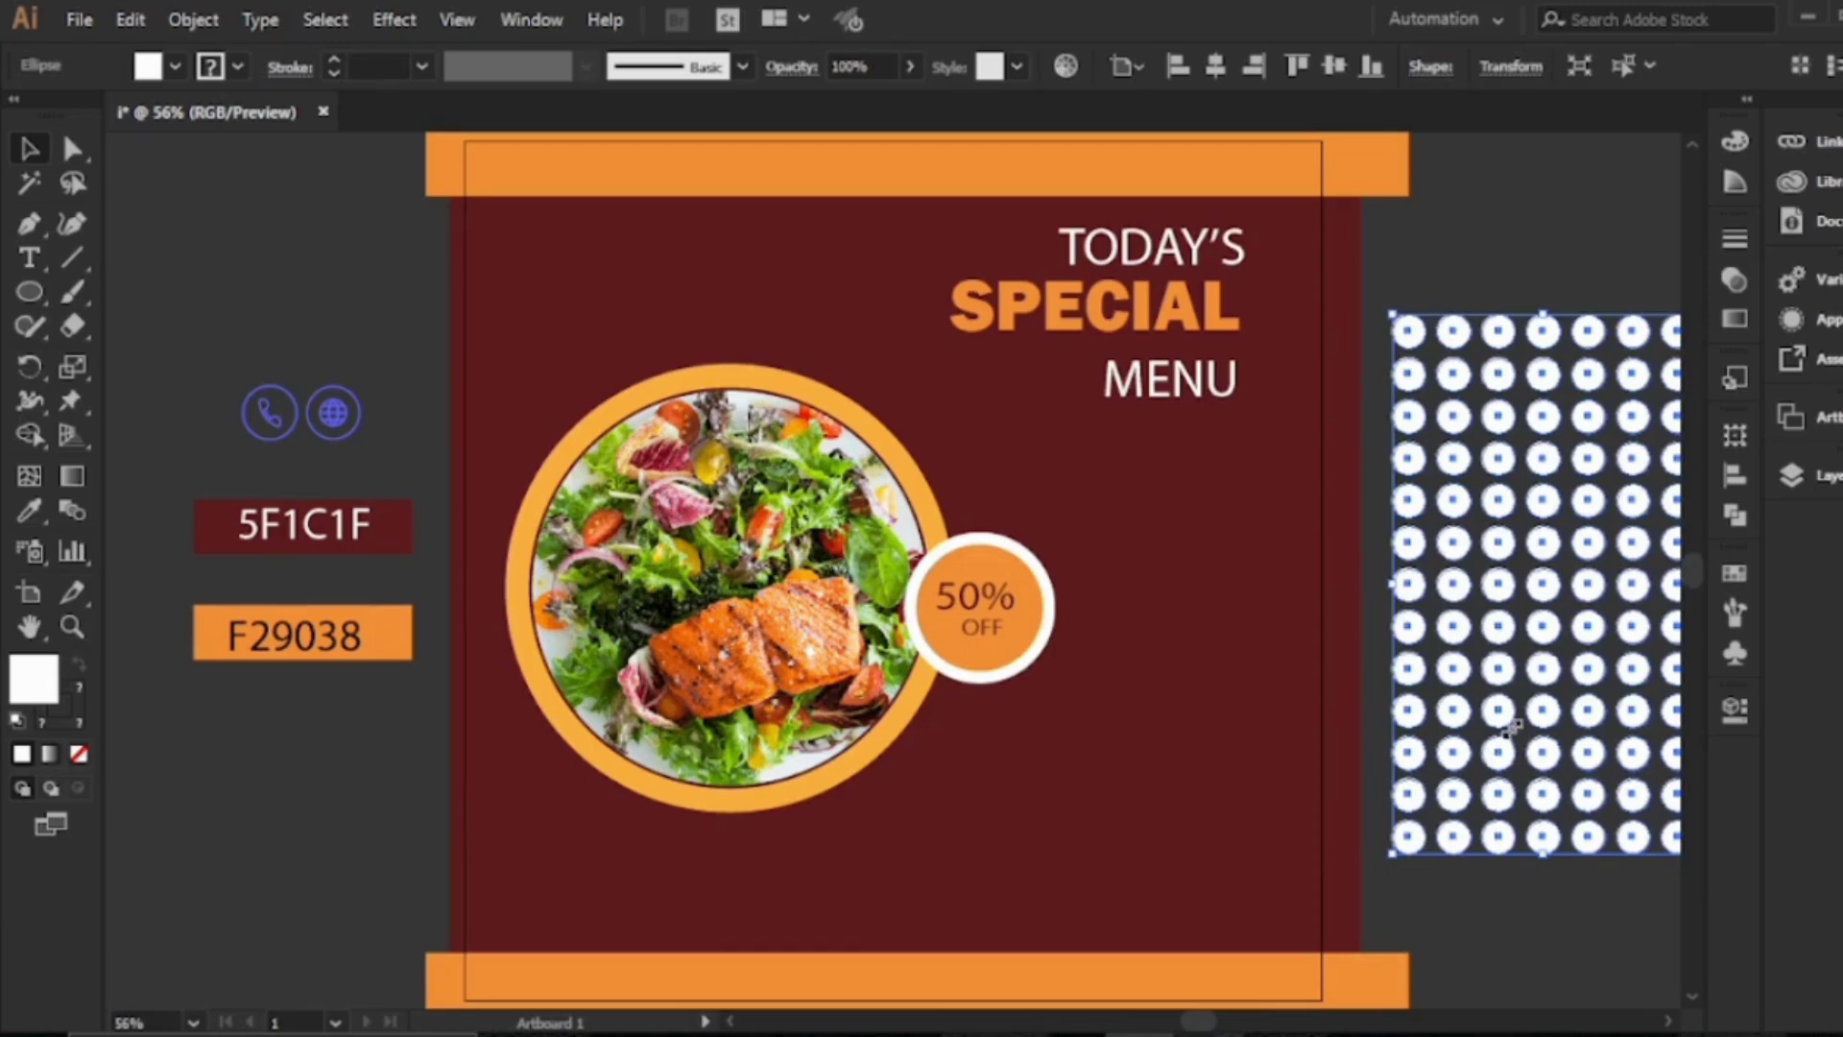
mouse_move(1536, 706)
mouse_down()
mouse_move(1550, 671)
mouse_move(1499, 727)
mouse_up()
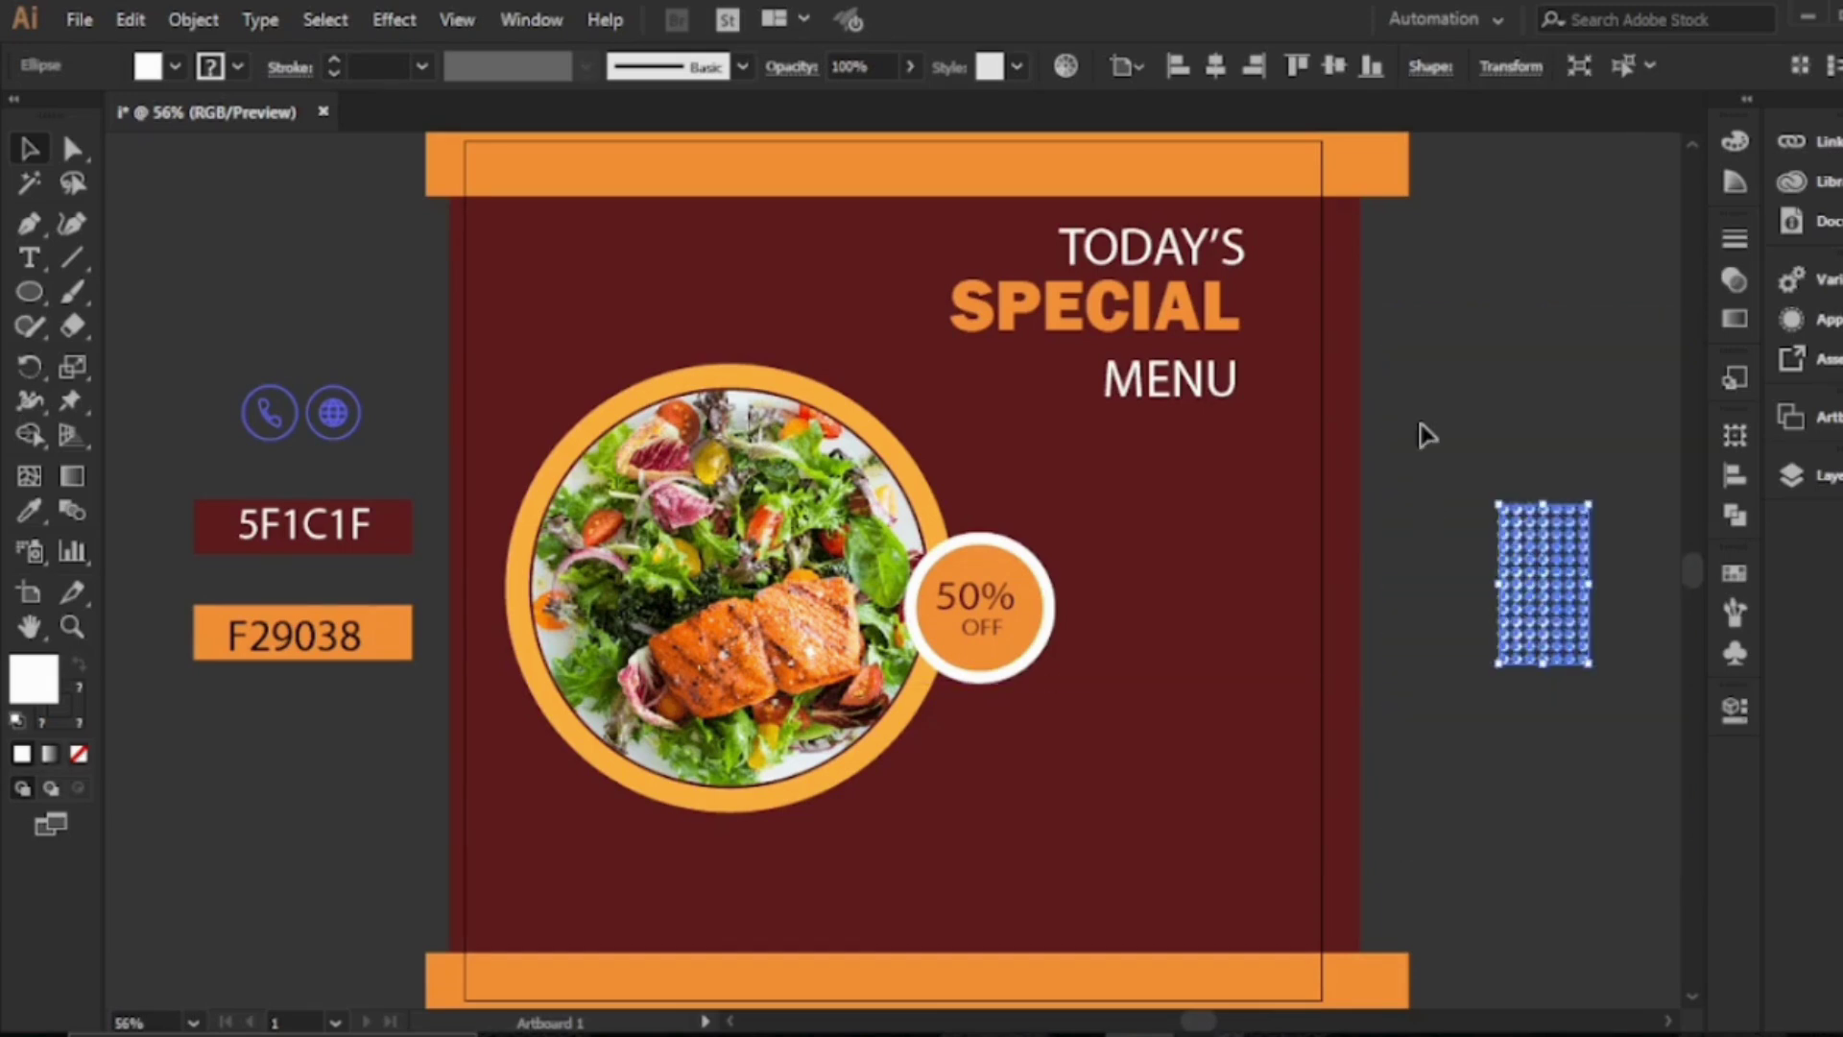
drag(1545, 614, 1152, 585)
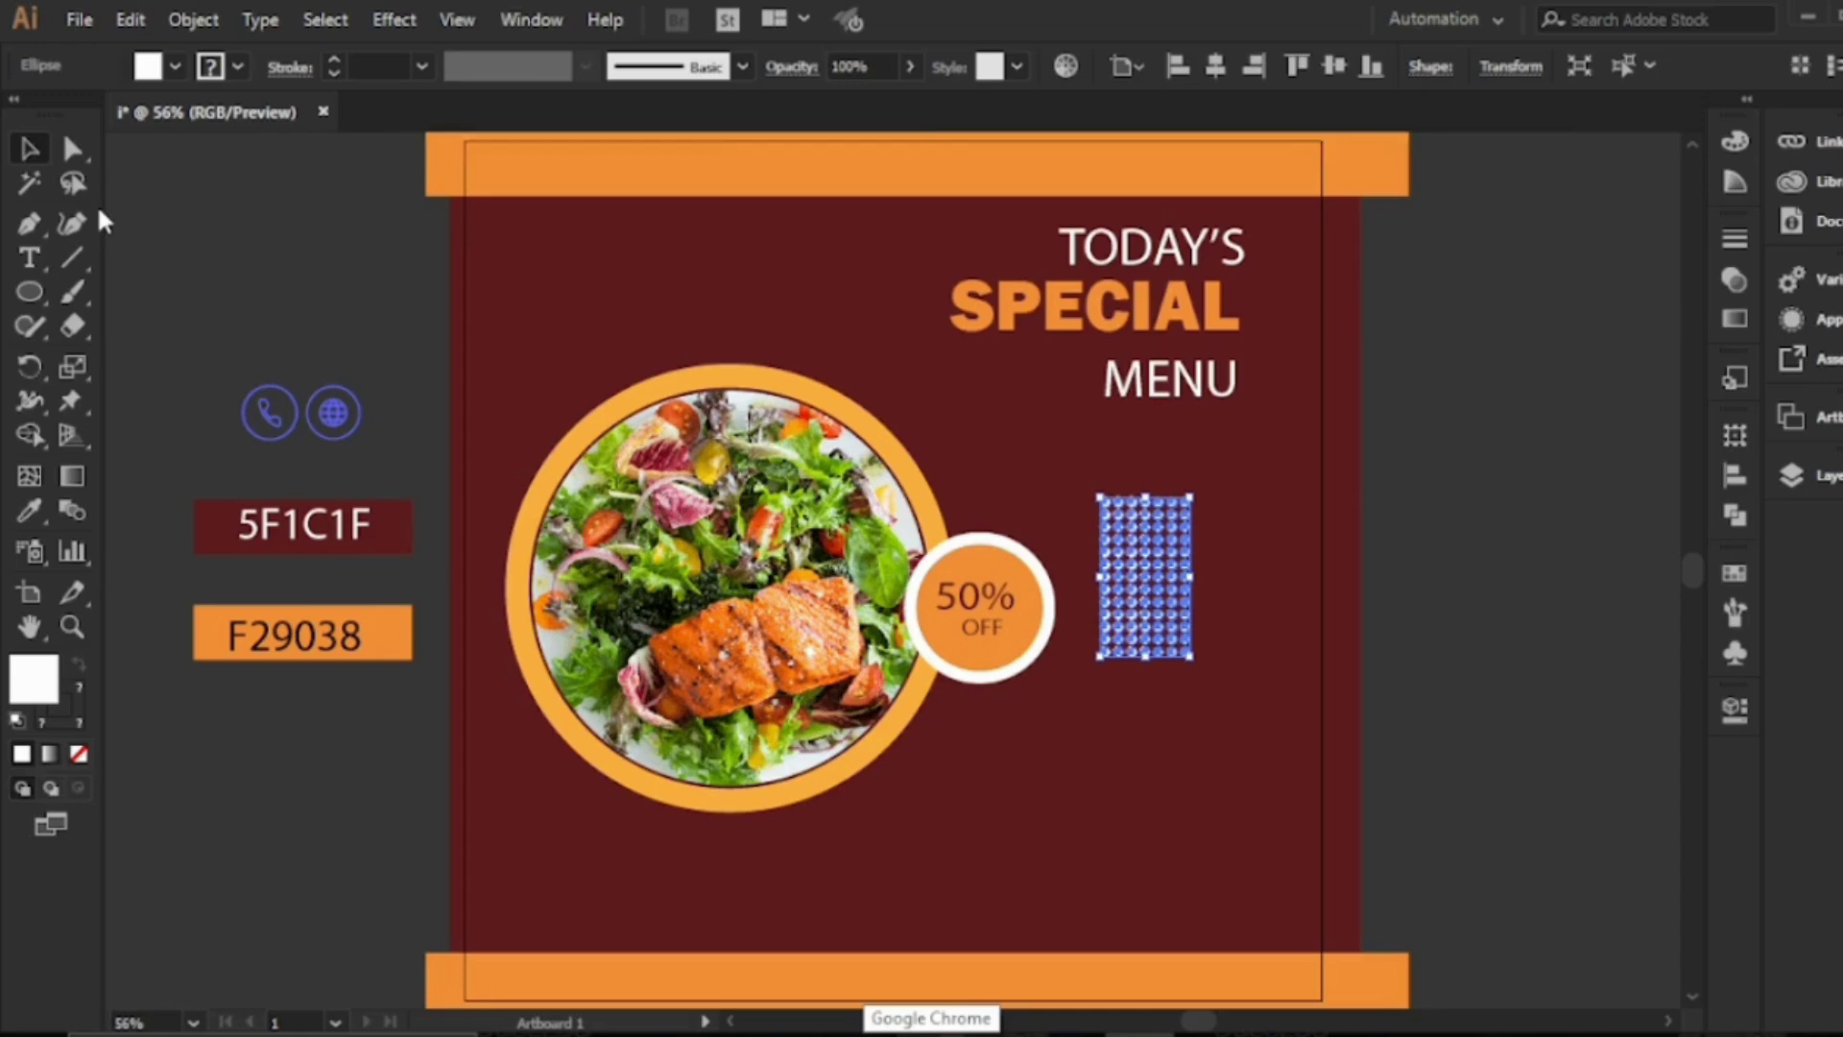
Show the rulers, add a vertical guide at about 1000 px, and align the heading's and dot grid's right edges to it
key(ctrl+r)
drag(117, 264, 1259, 389)
drag(1159, 326, 1172, 344)
drag(1152, 600, 1238, 806)
click(1154, 589)
click(1160, 584)
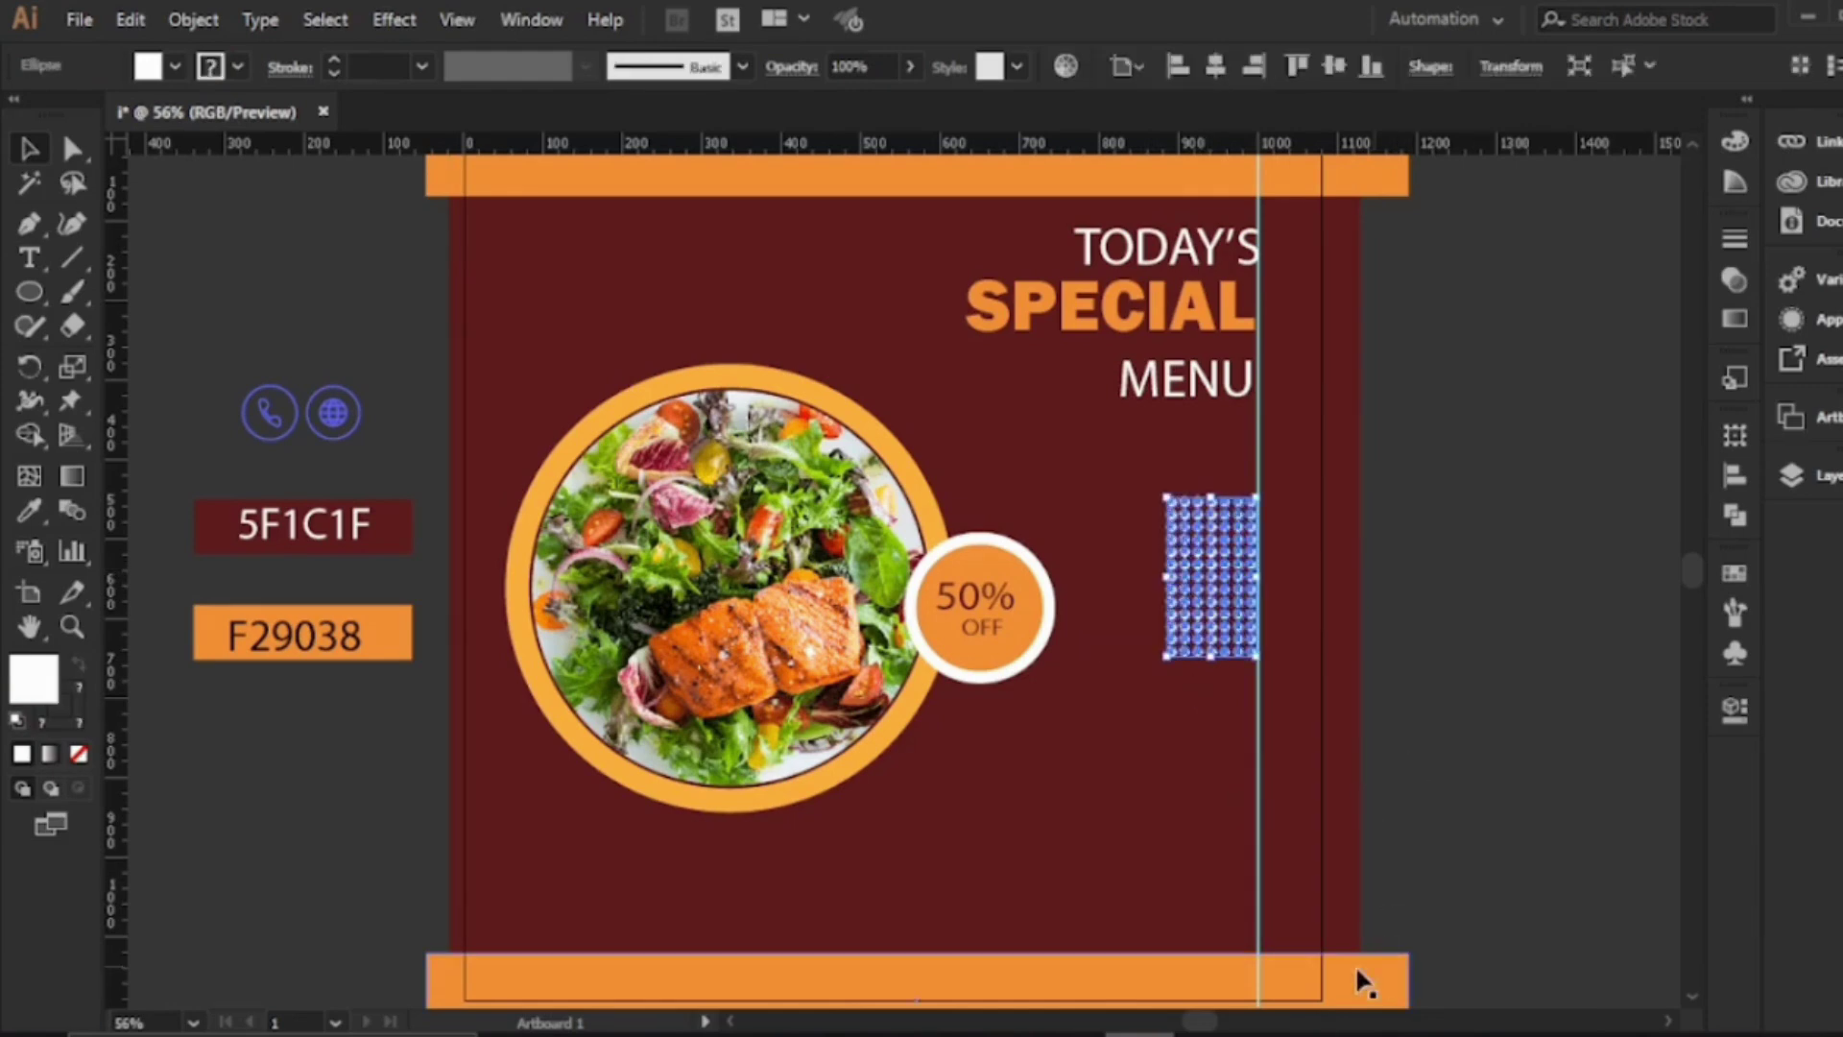
Draw a wide pill-shaped bar to the right of the artboard, filled with the F29038 swatch's orange and corners rounded to 31.18 px
drag(28, 291, 130, 315)
drag(1418, 365, 1612, 413)
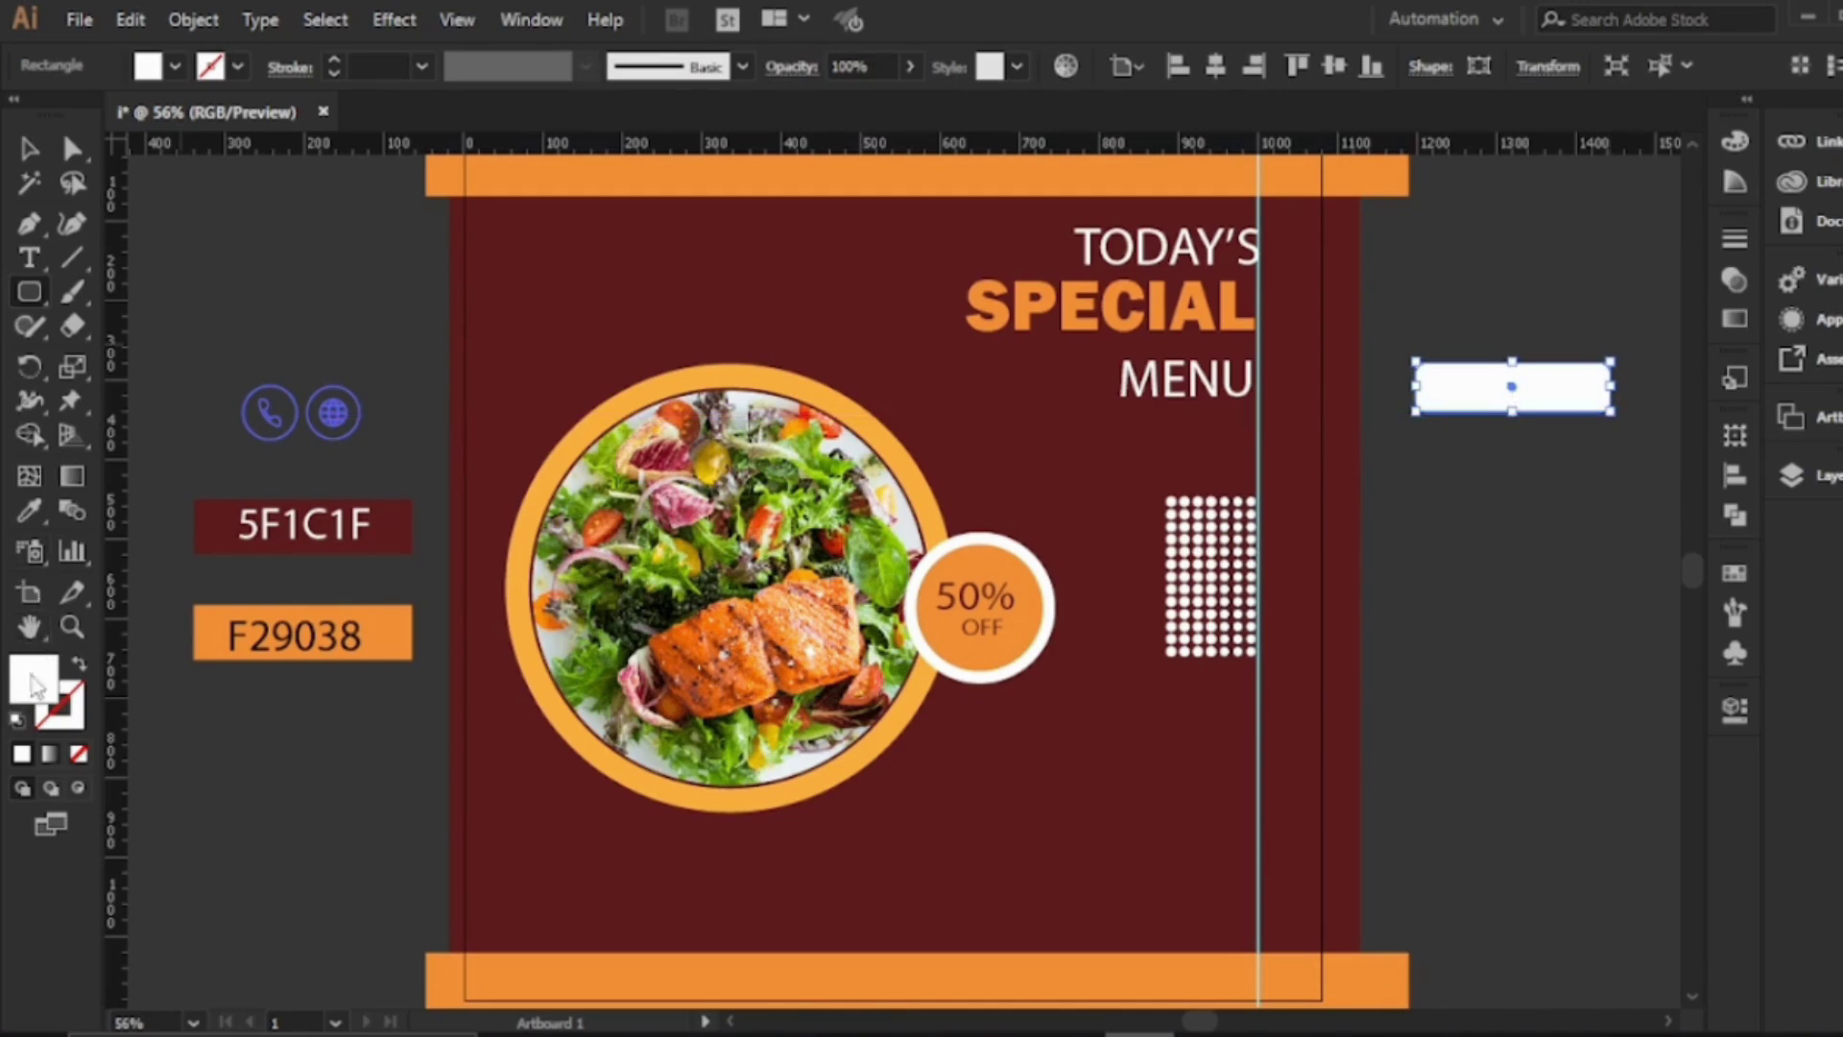
click(27, 513)
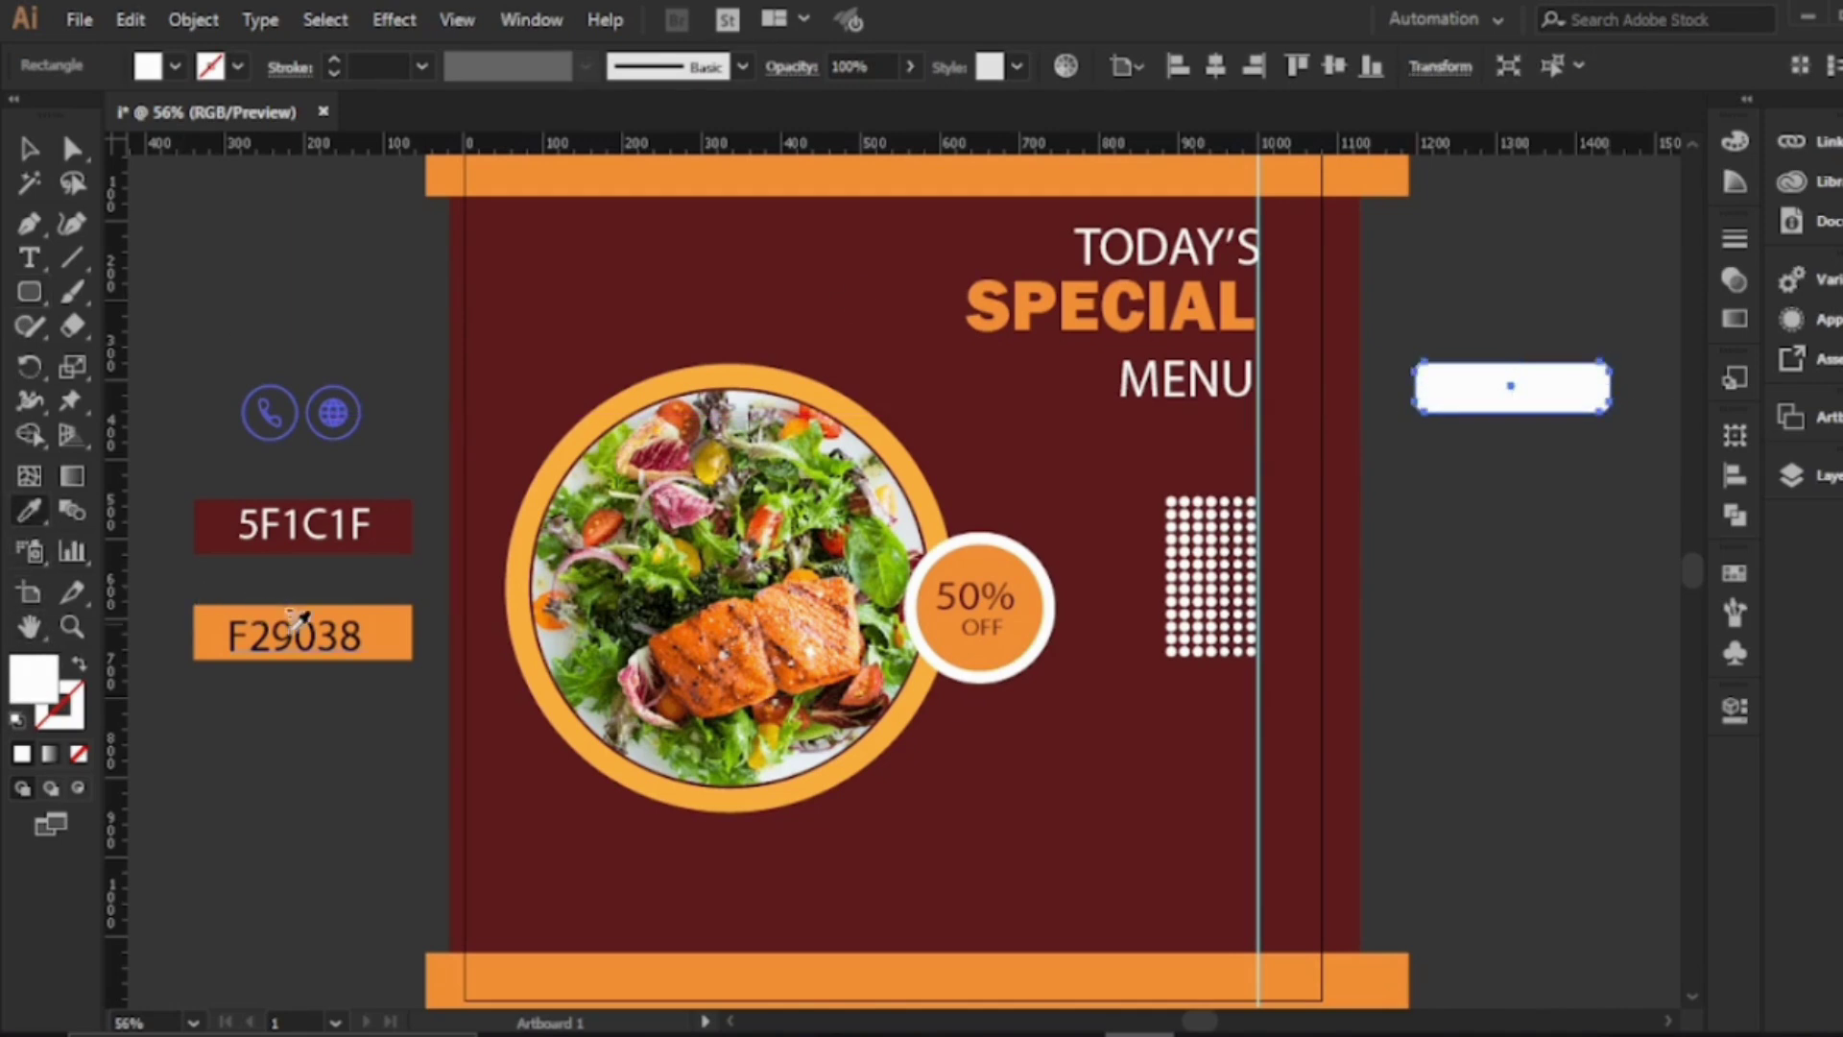
click(415, 631)
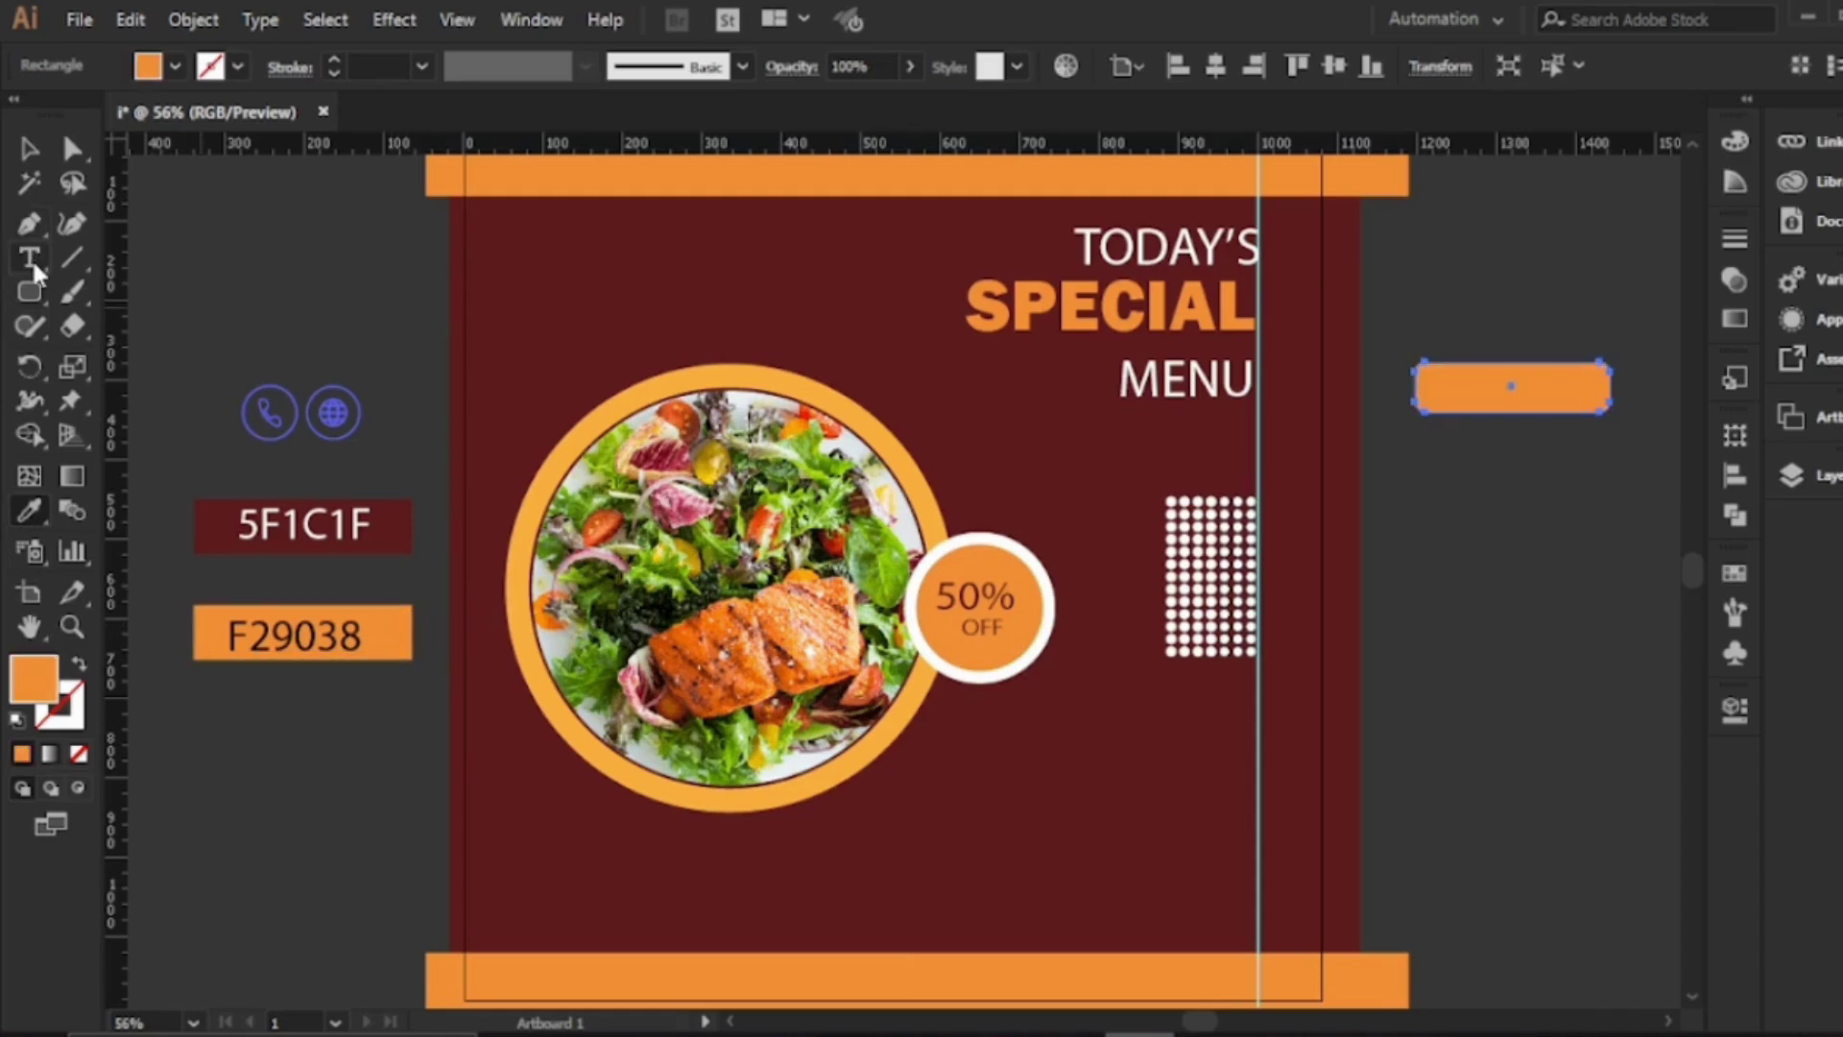
click(75, 153)
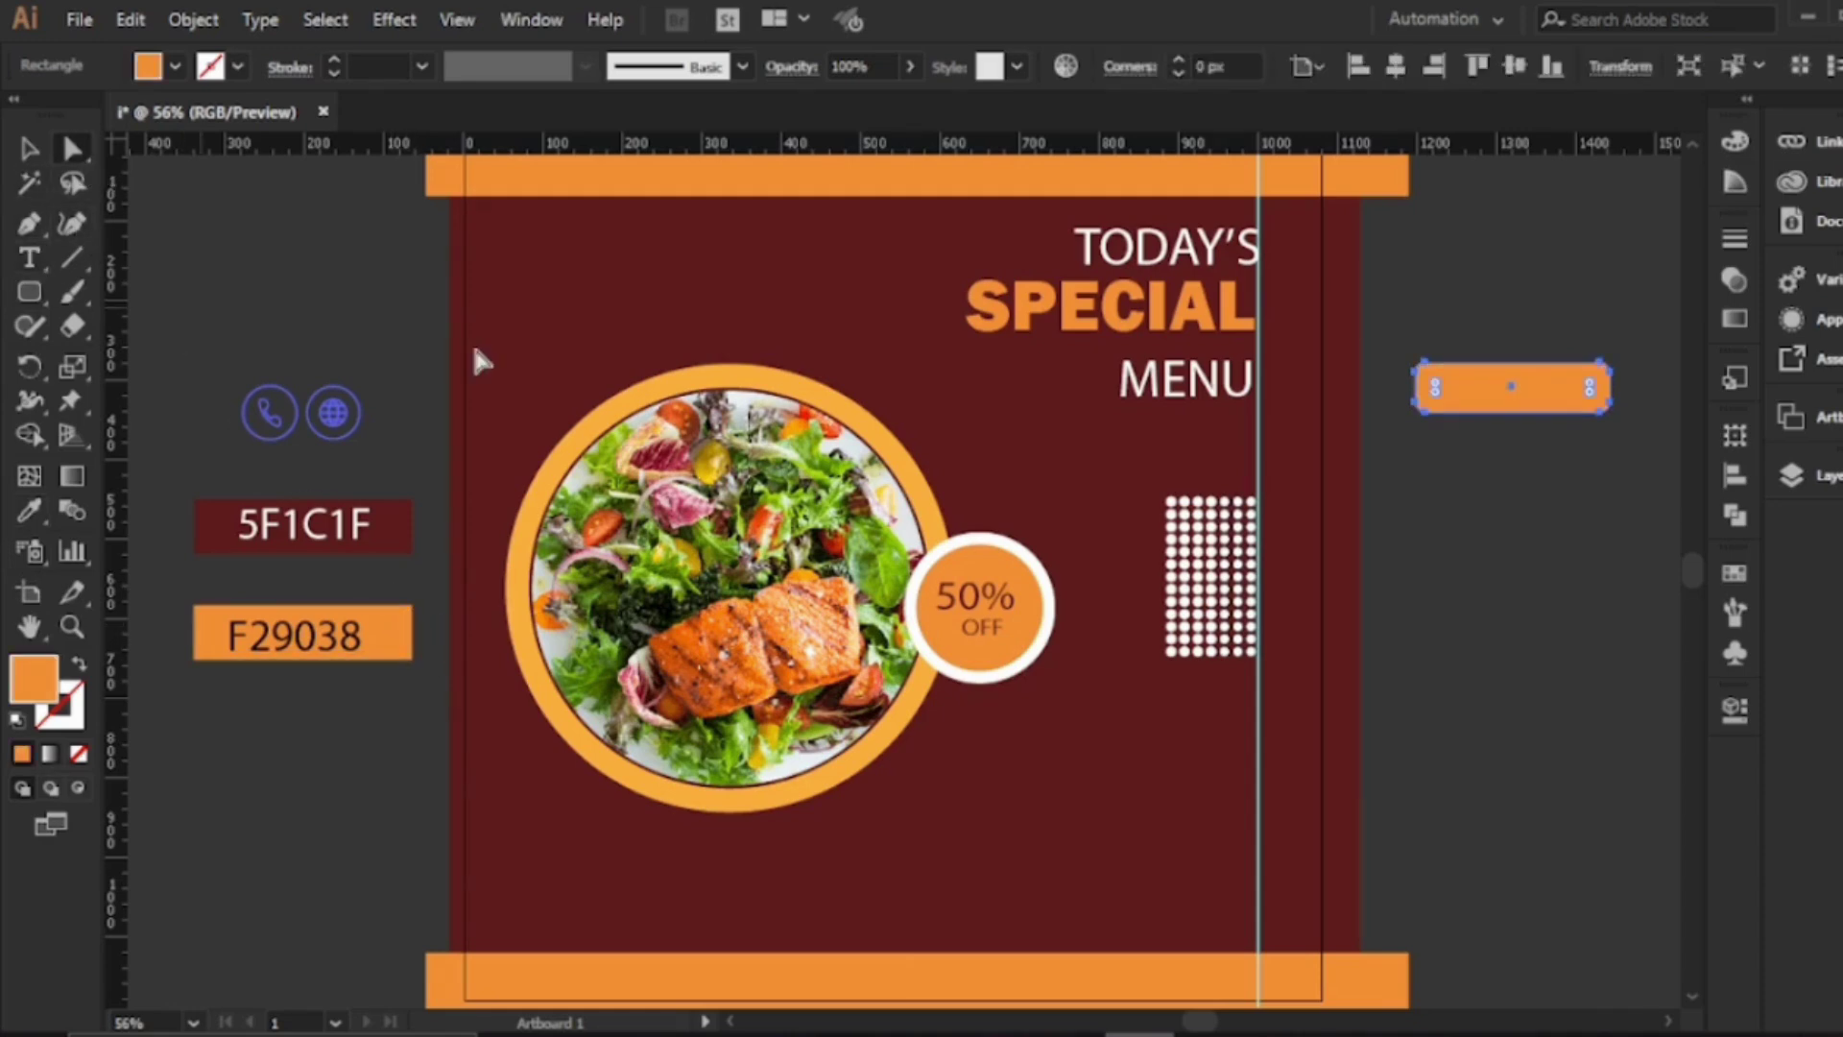
drag(1589, 388, 1565, 389)
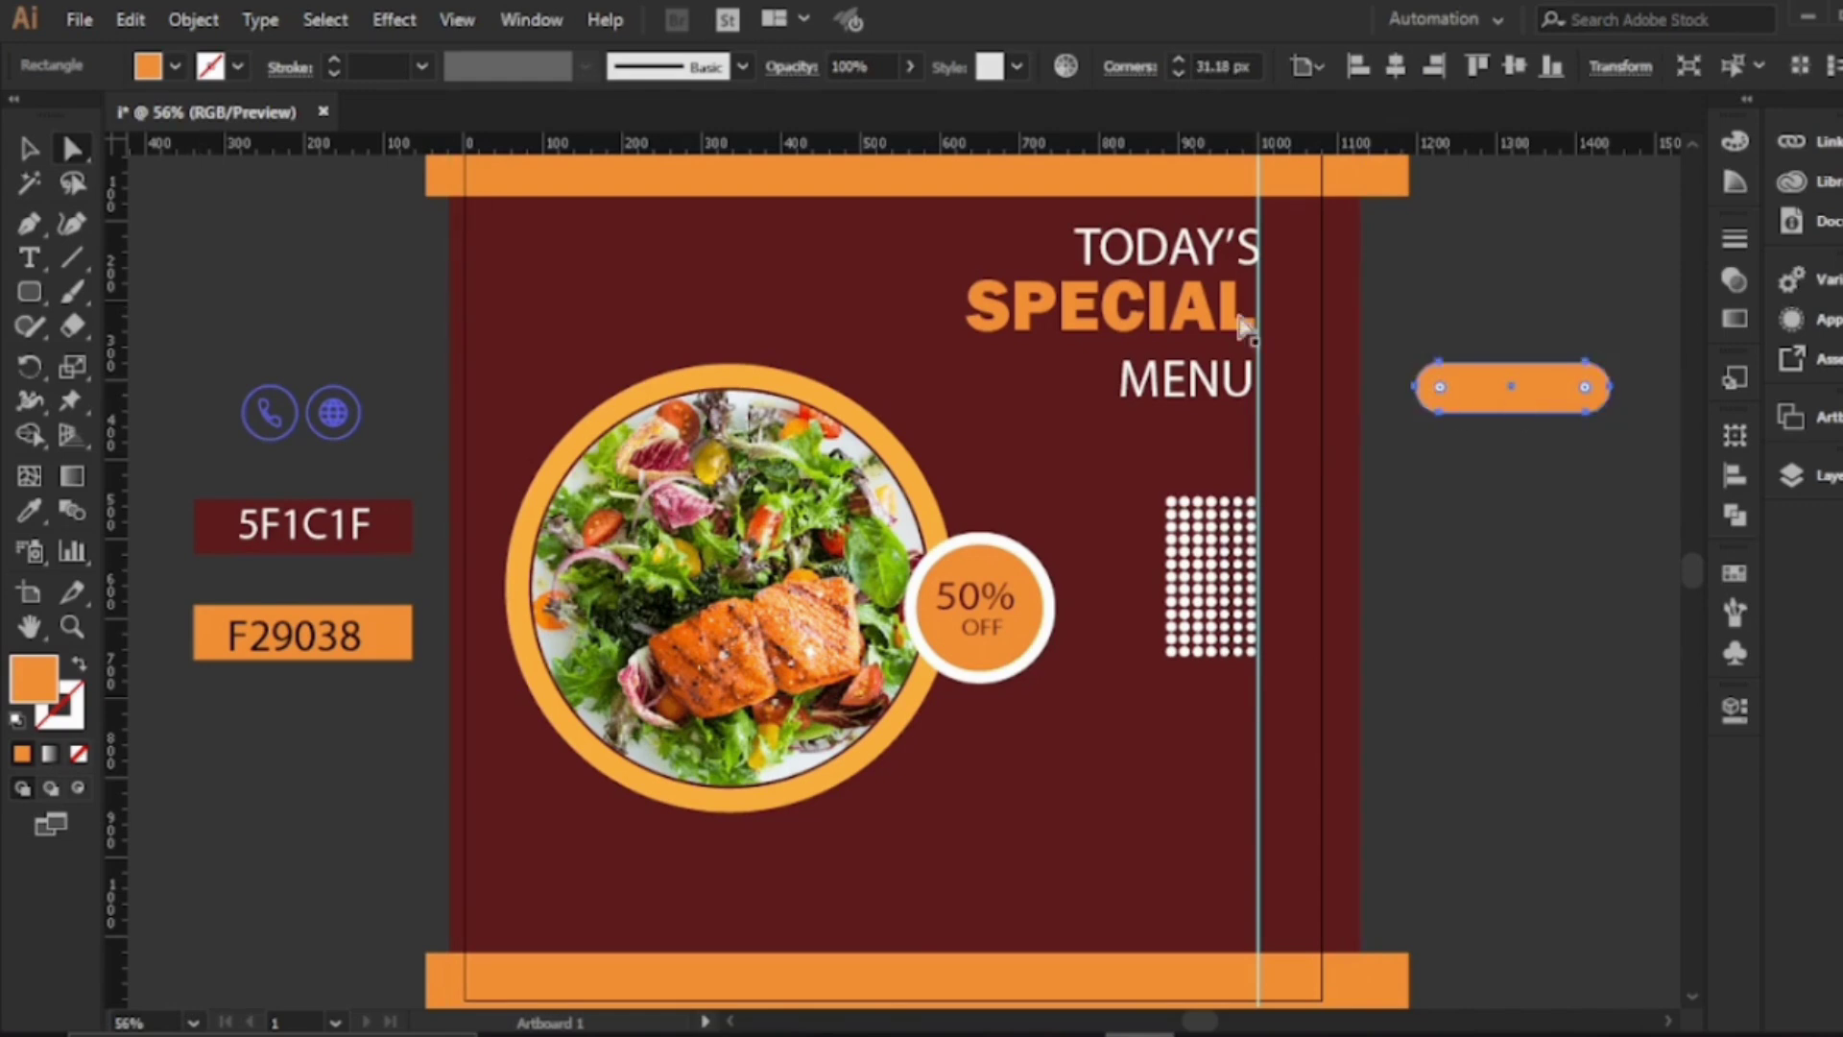
Add the text "ORDER NOW" below the orange pill-shaped bar
click(28, 260)
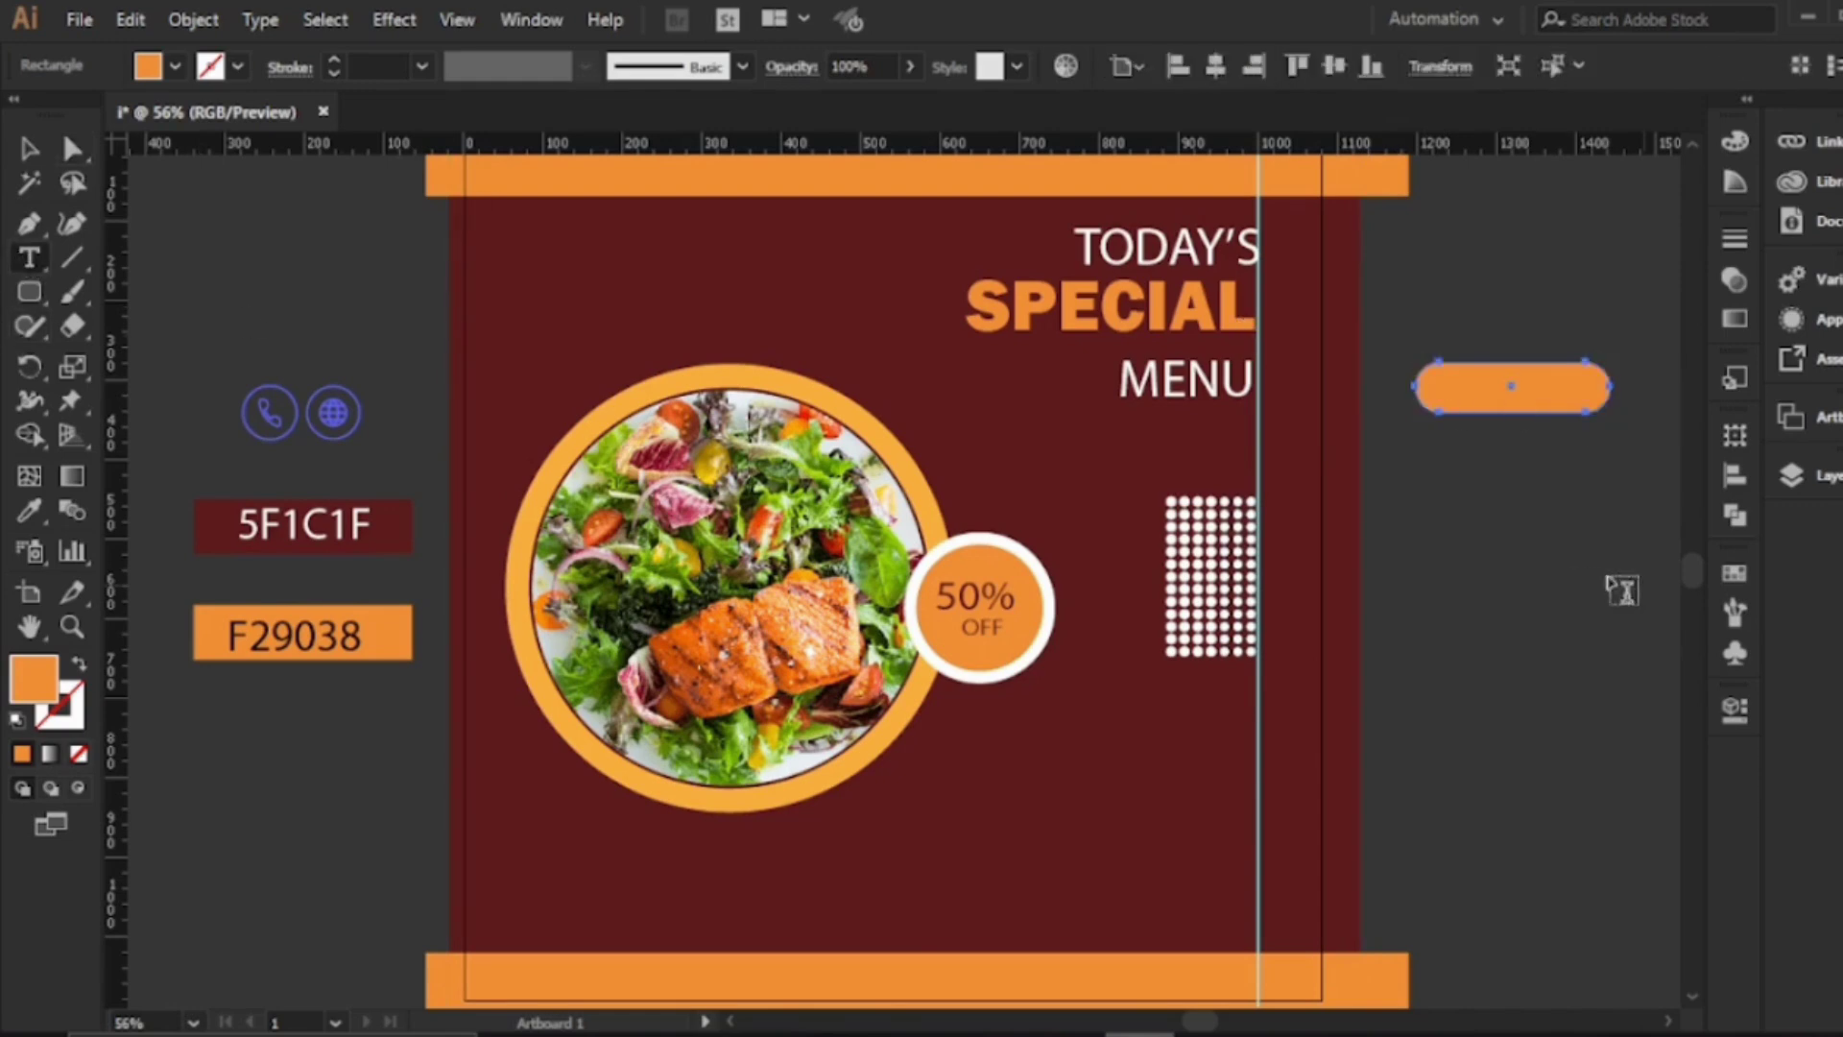
click(1431, 491)
text(O)
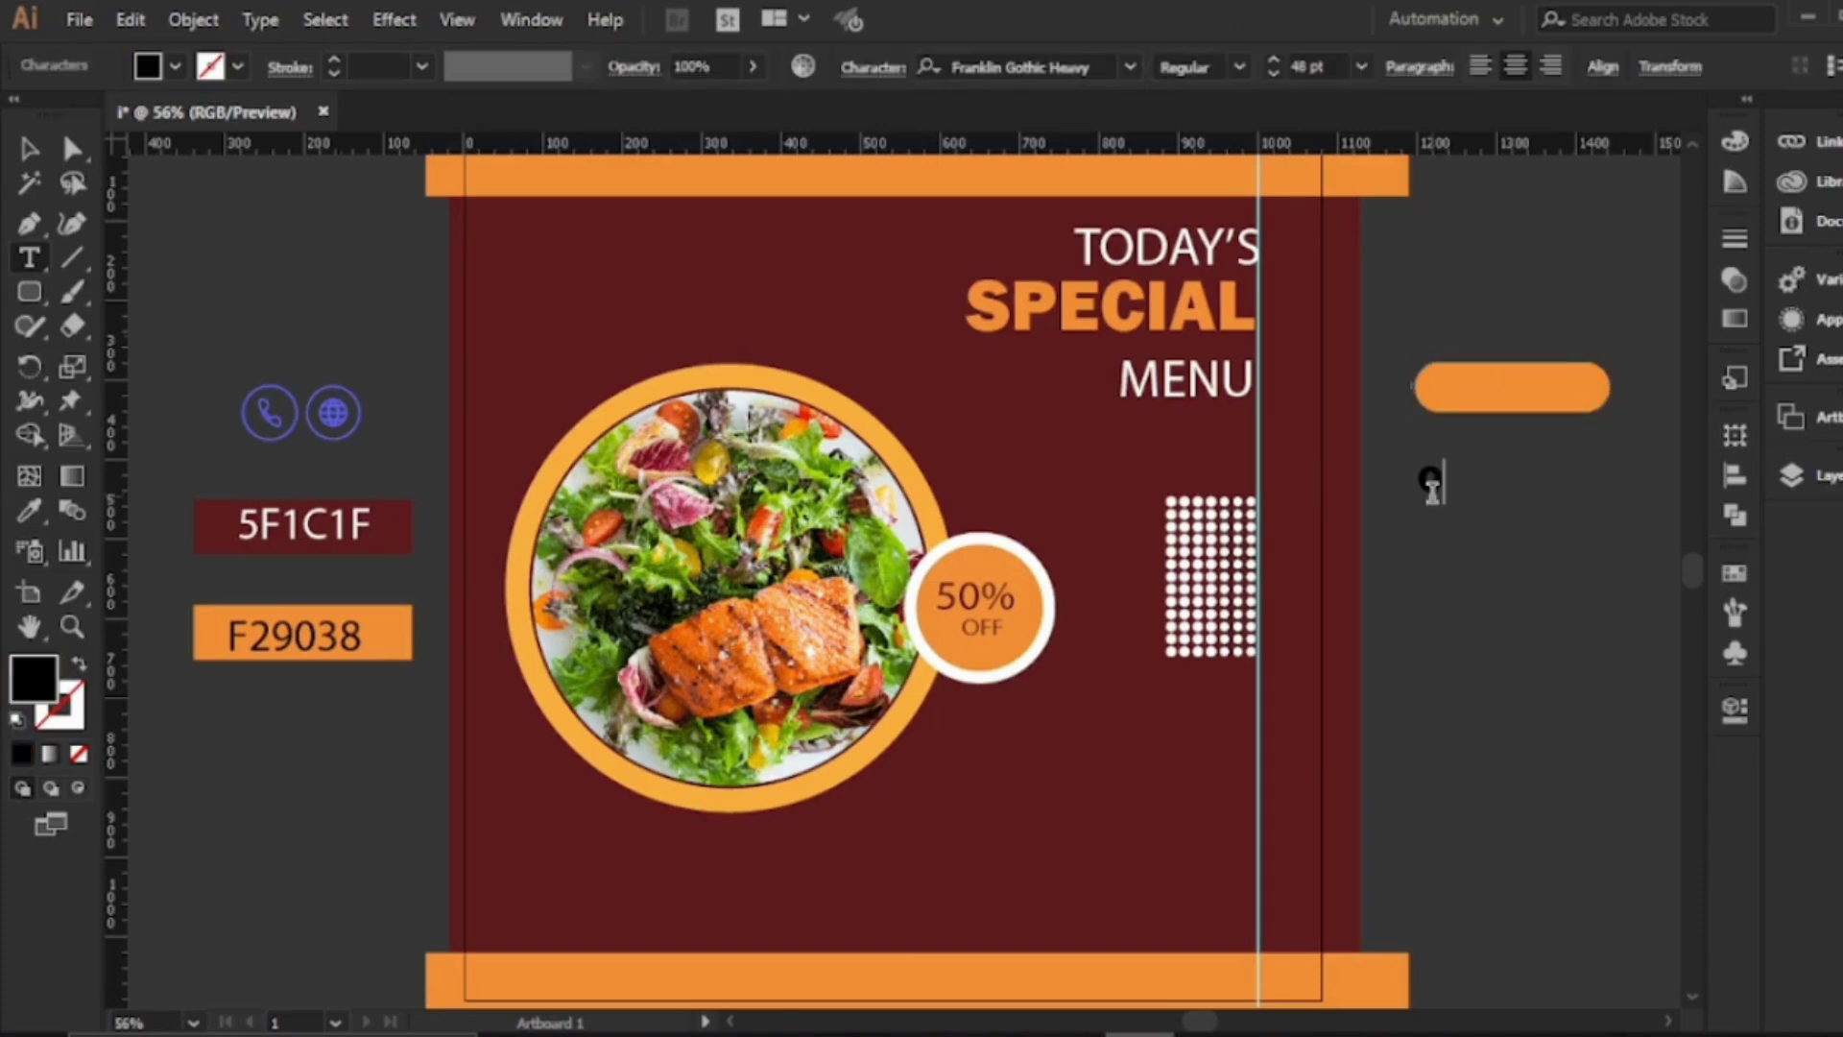
text(RDER NOW)
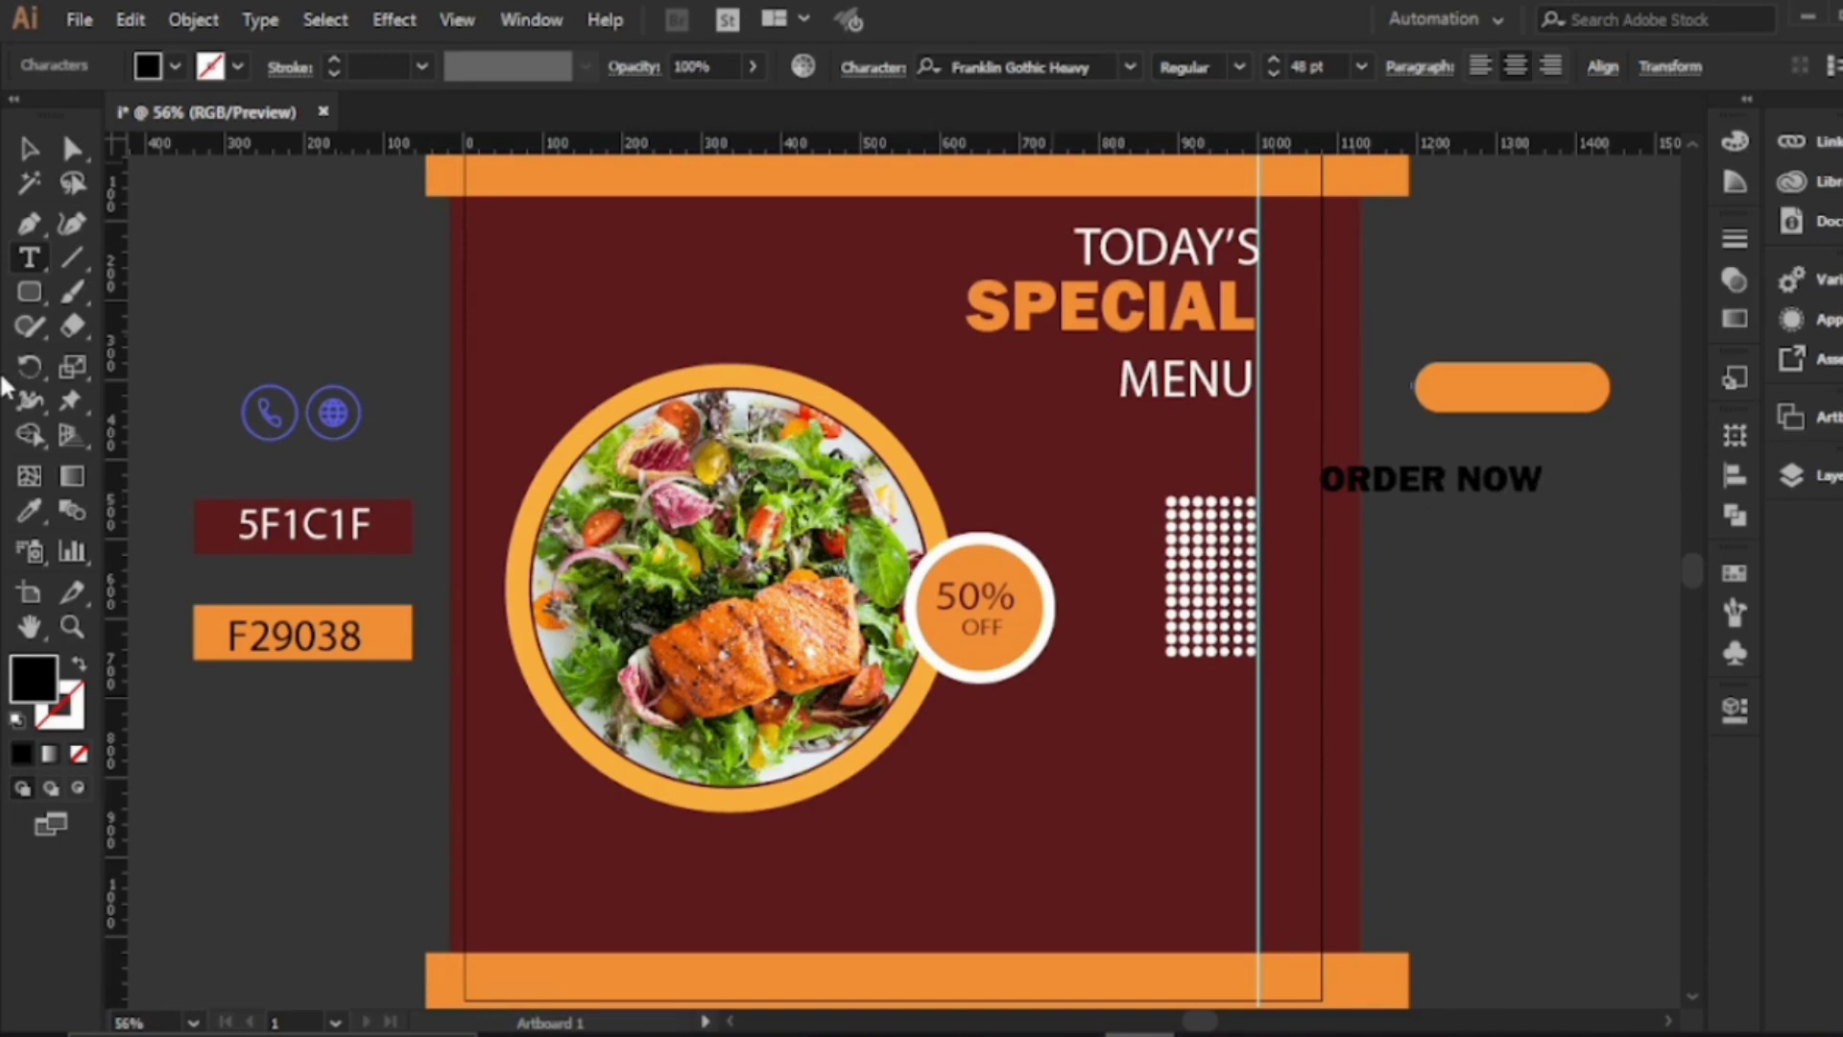
click(28, 147)
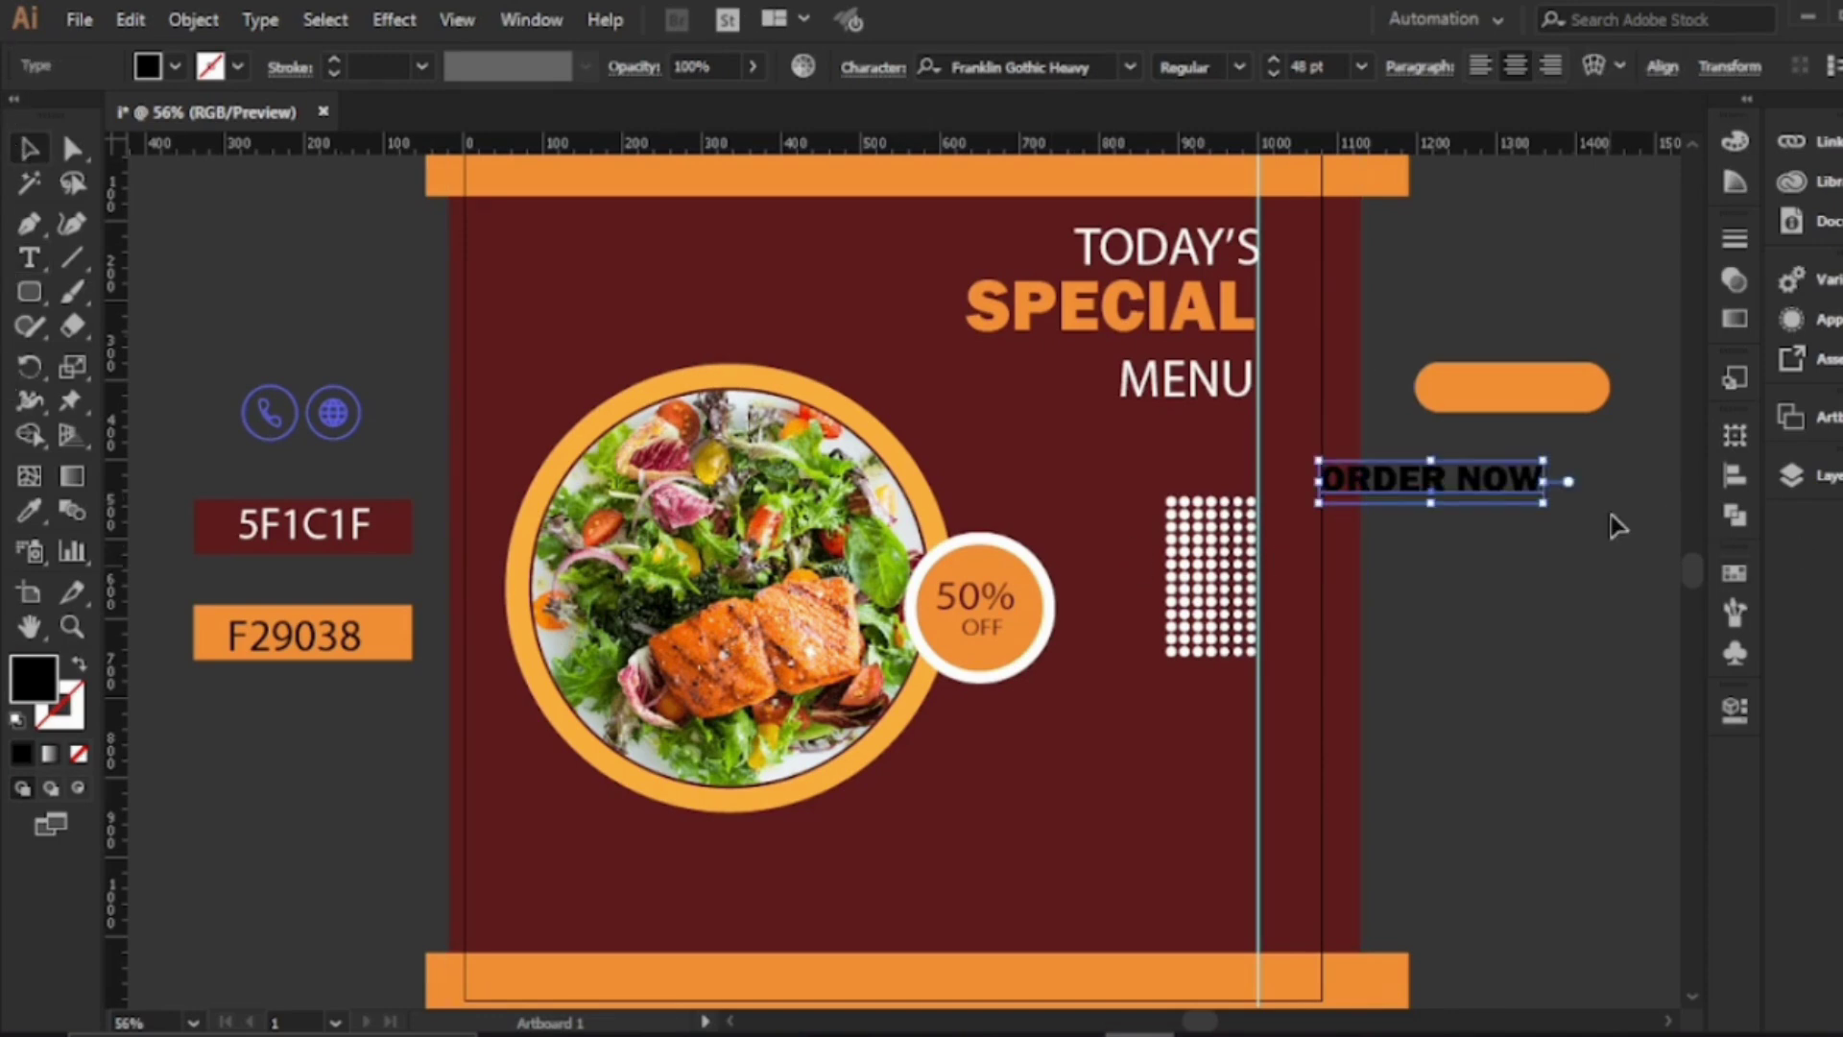
Fill the "ORDER NOW" text with the background's maroon and shrink it to fit centered inside the orange pill
click(29, 510)
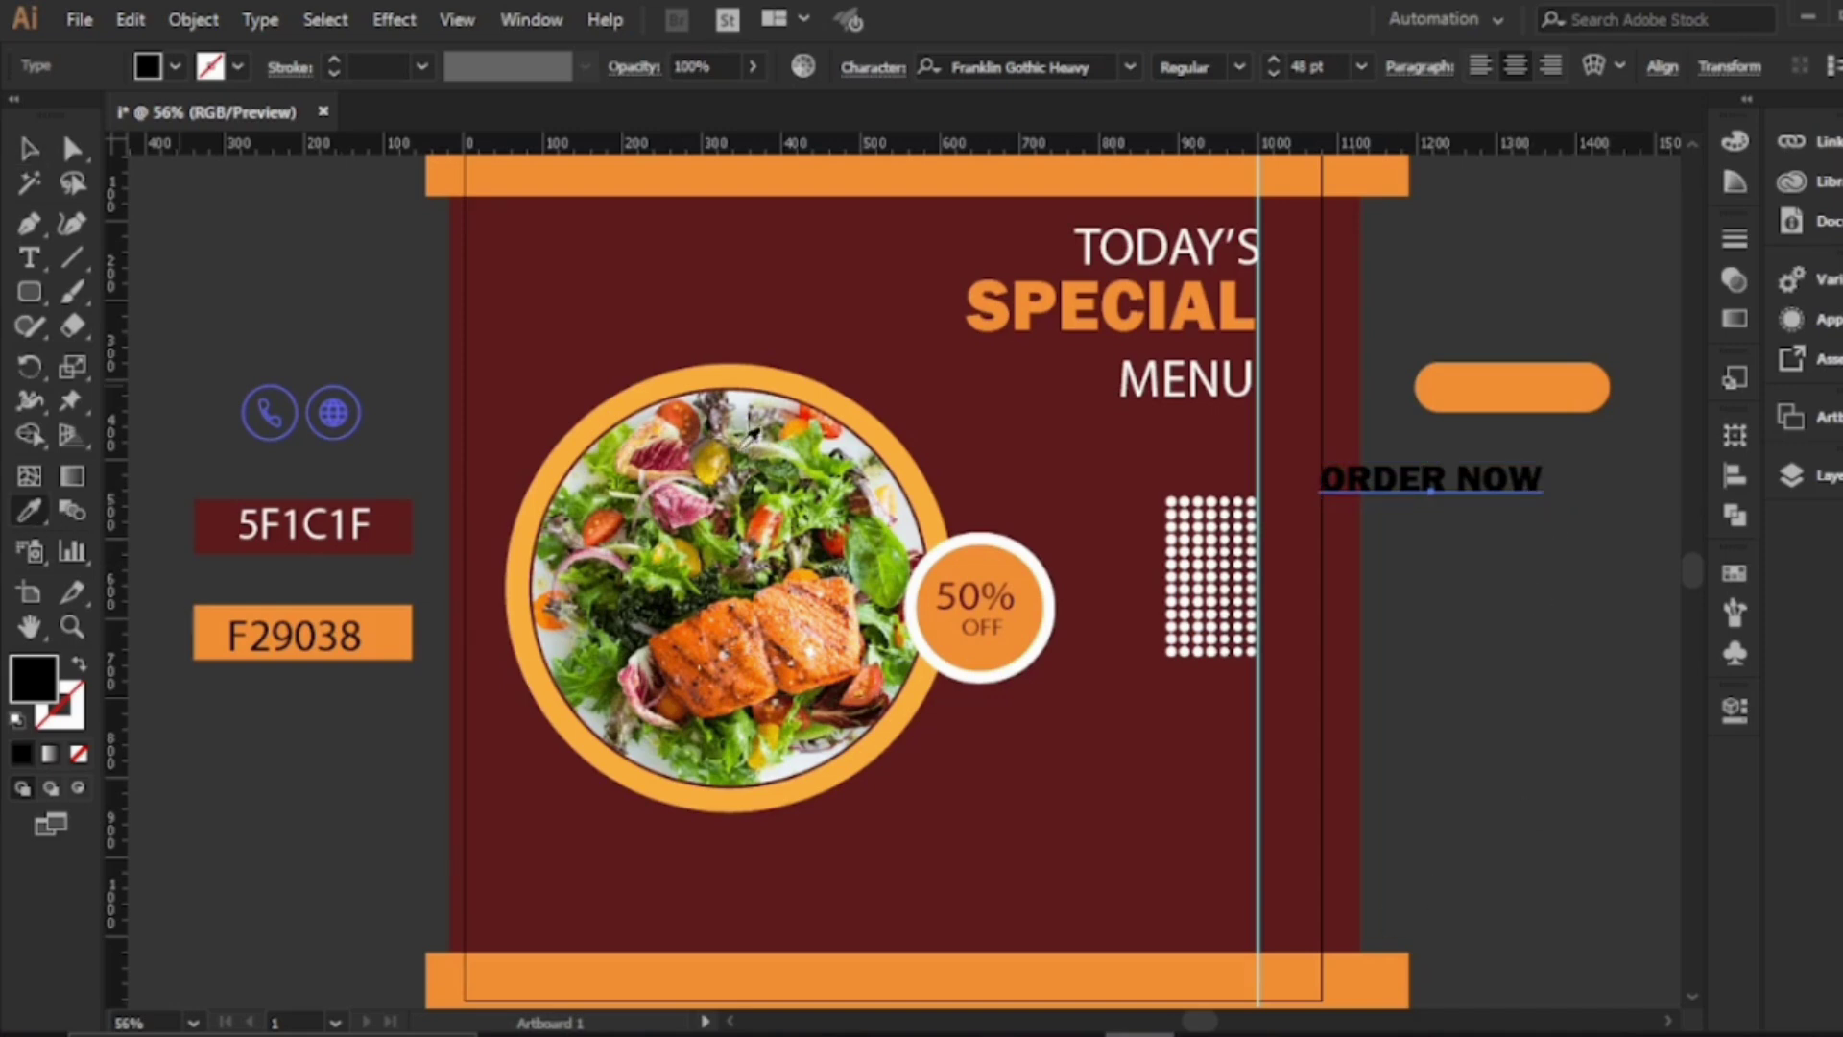
click(621, 288)
click(29, 147)
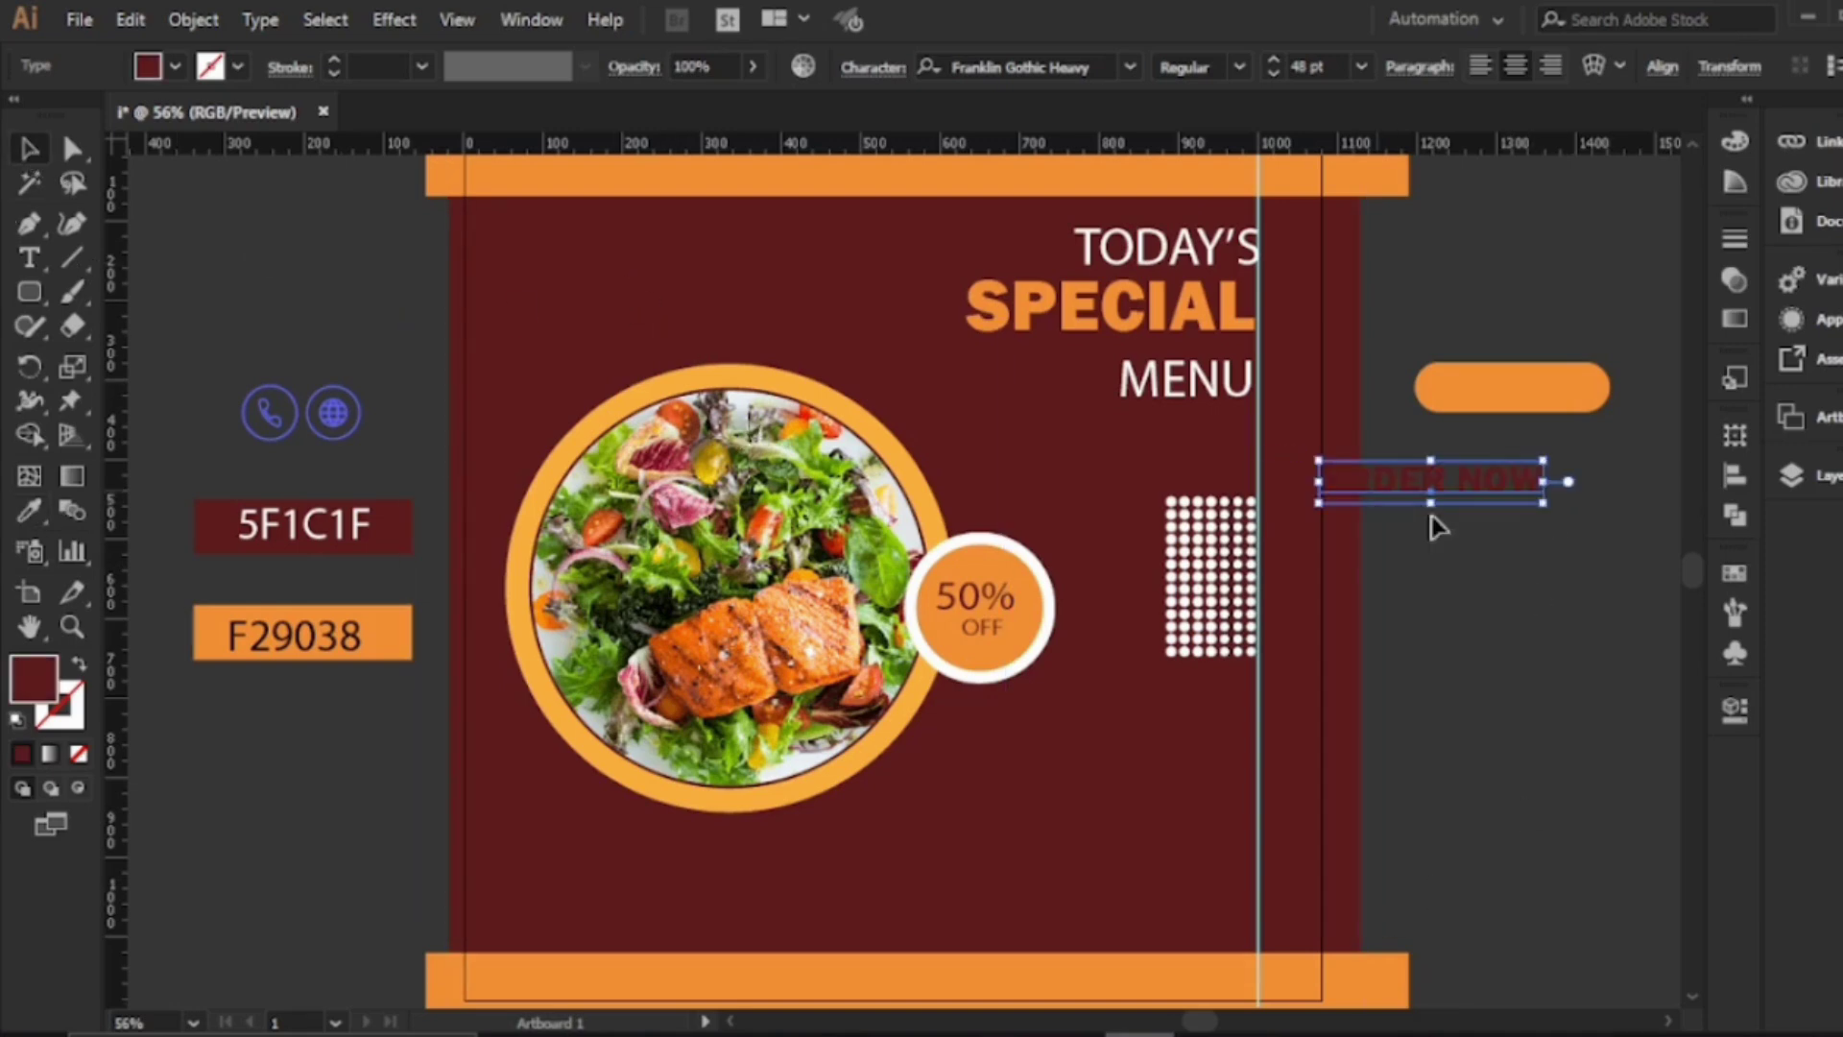
drag(1545, 504, 1514, 405)
click(1430, 318)
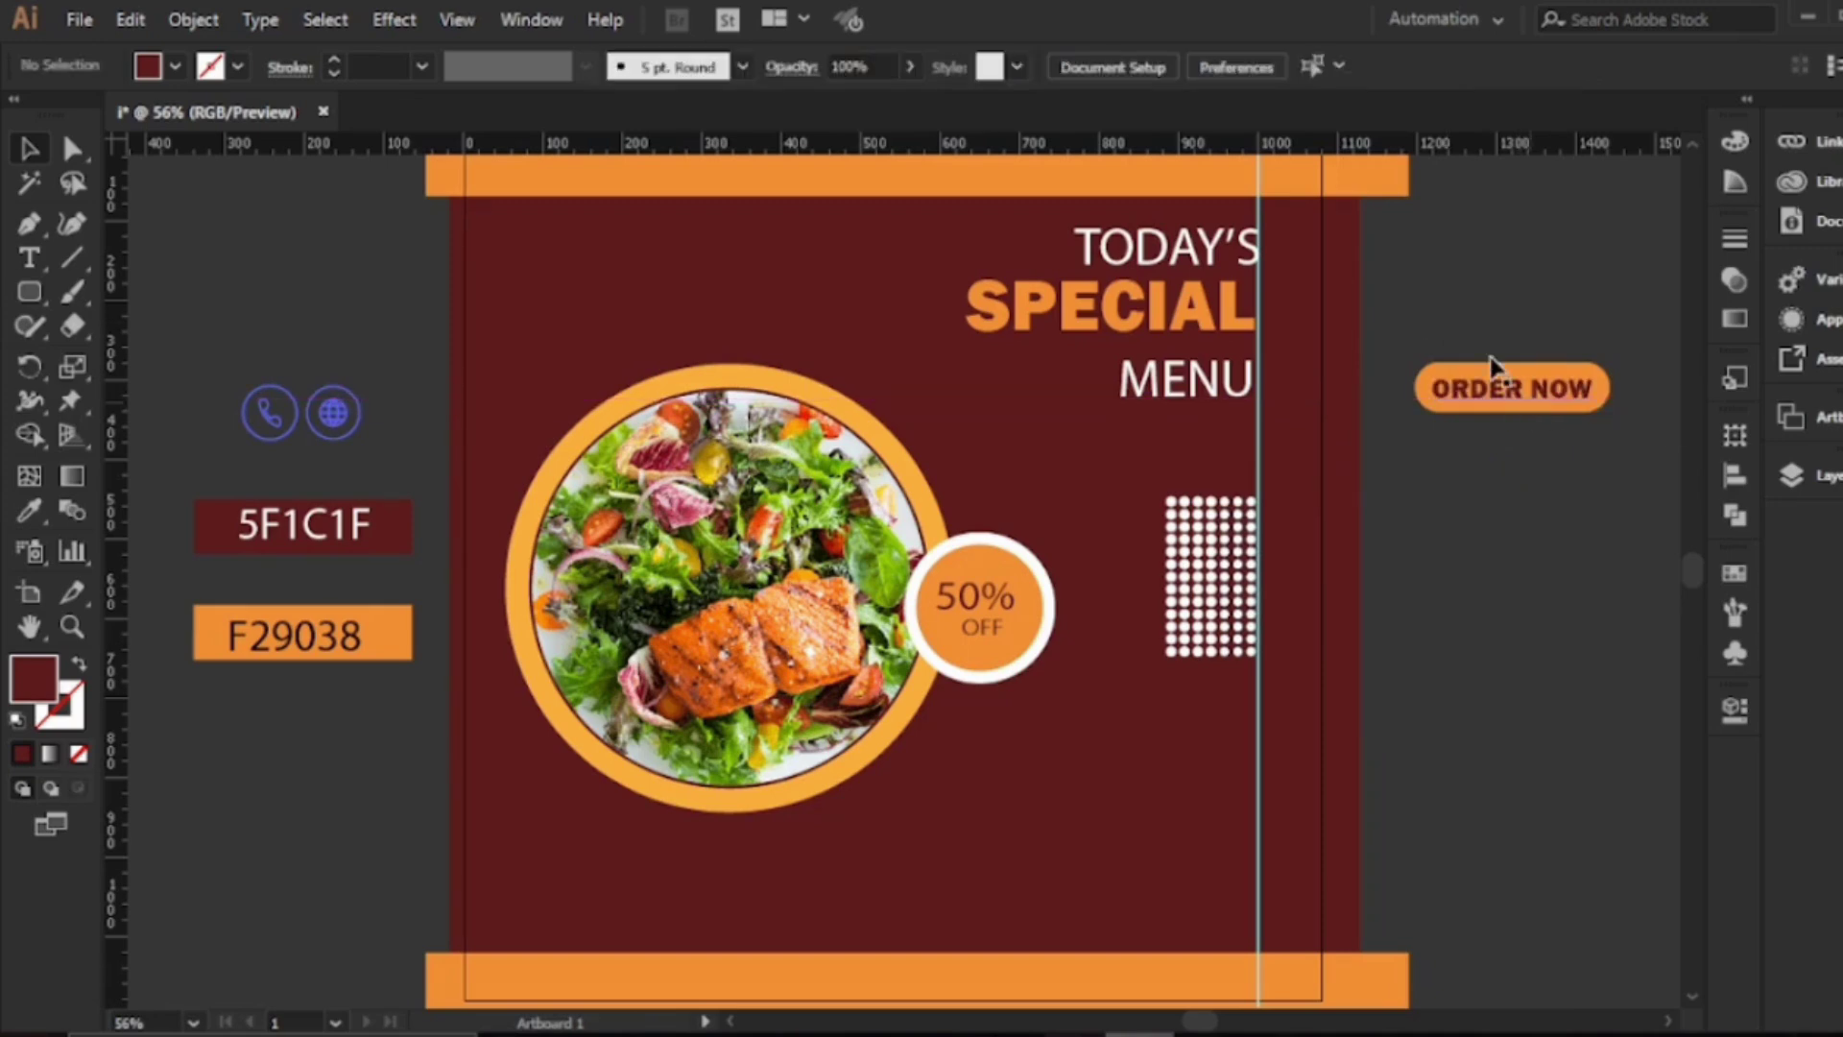
Group the orange pill with its "ORDER NOW" label and place the button on the artboard below the dot grid
drag(1448, 324, 1598, 465)
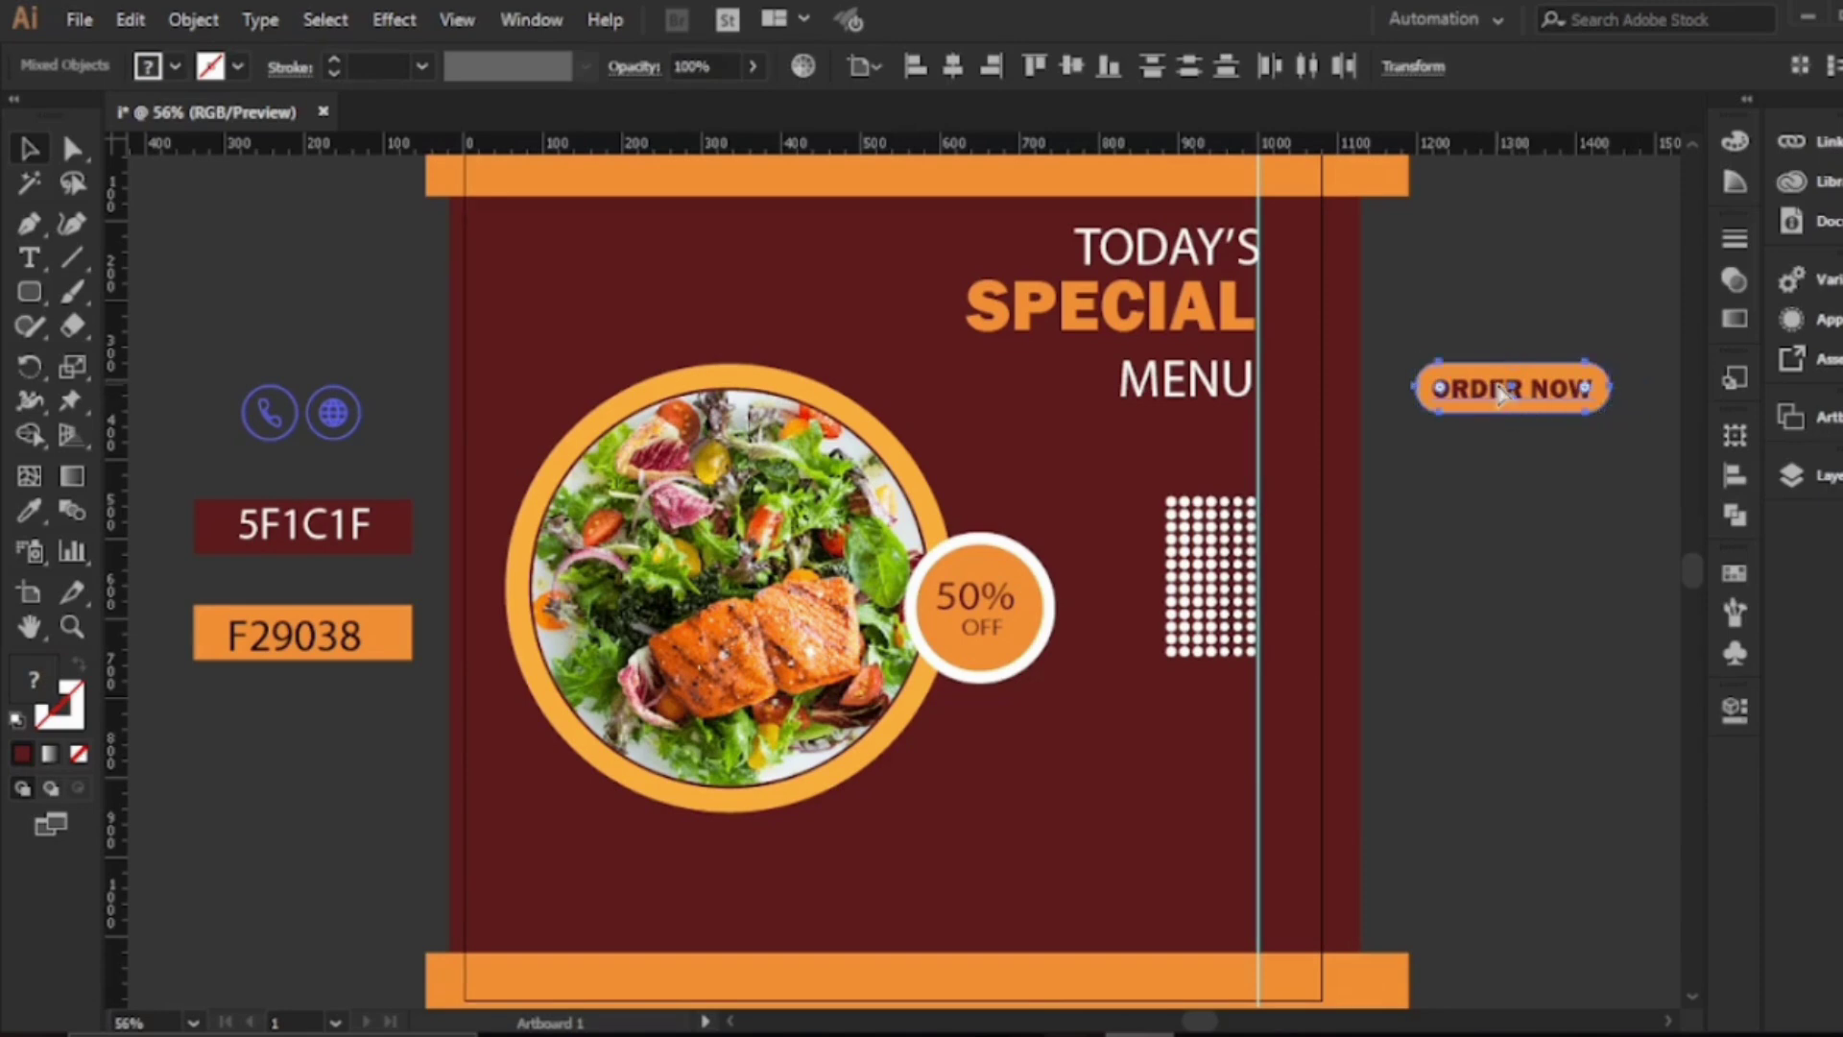
key(ctrl+g)
drag(1526, 399, 1103, 728)
Add a separate text line with the contact phone number to the right of the "SPECIAL" heading
key(t)
click(1397, 293)
key(BackSpace)
text(+123-)
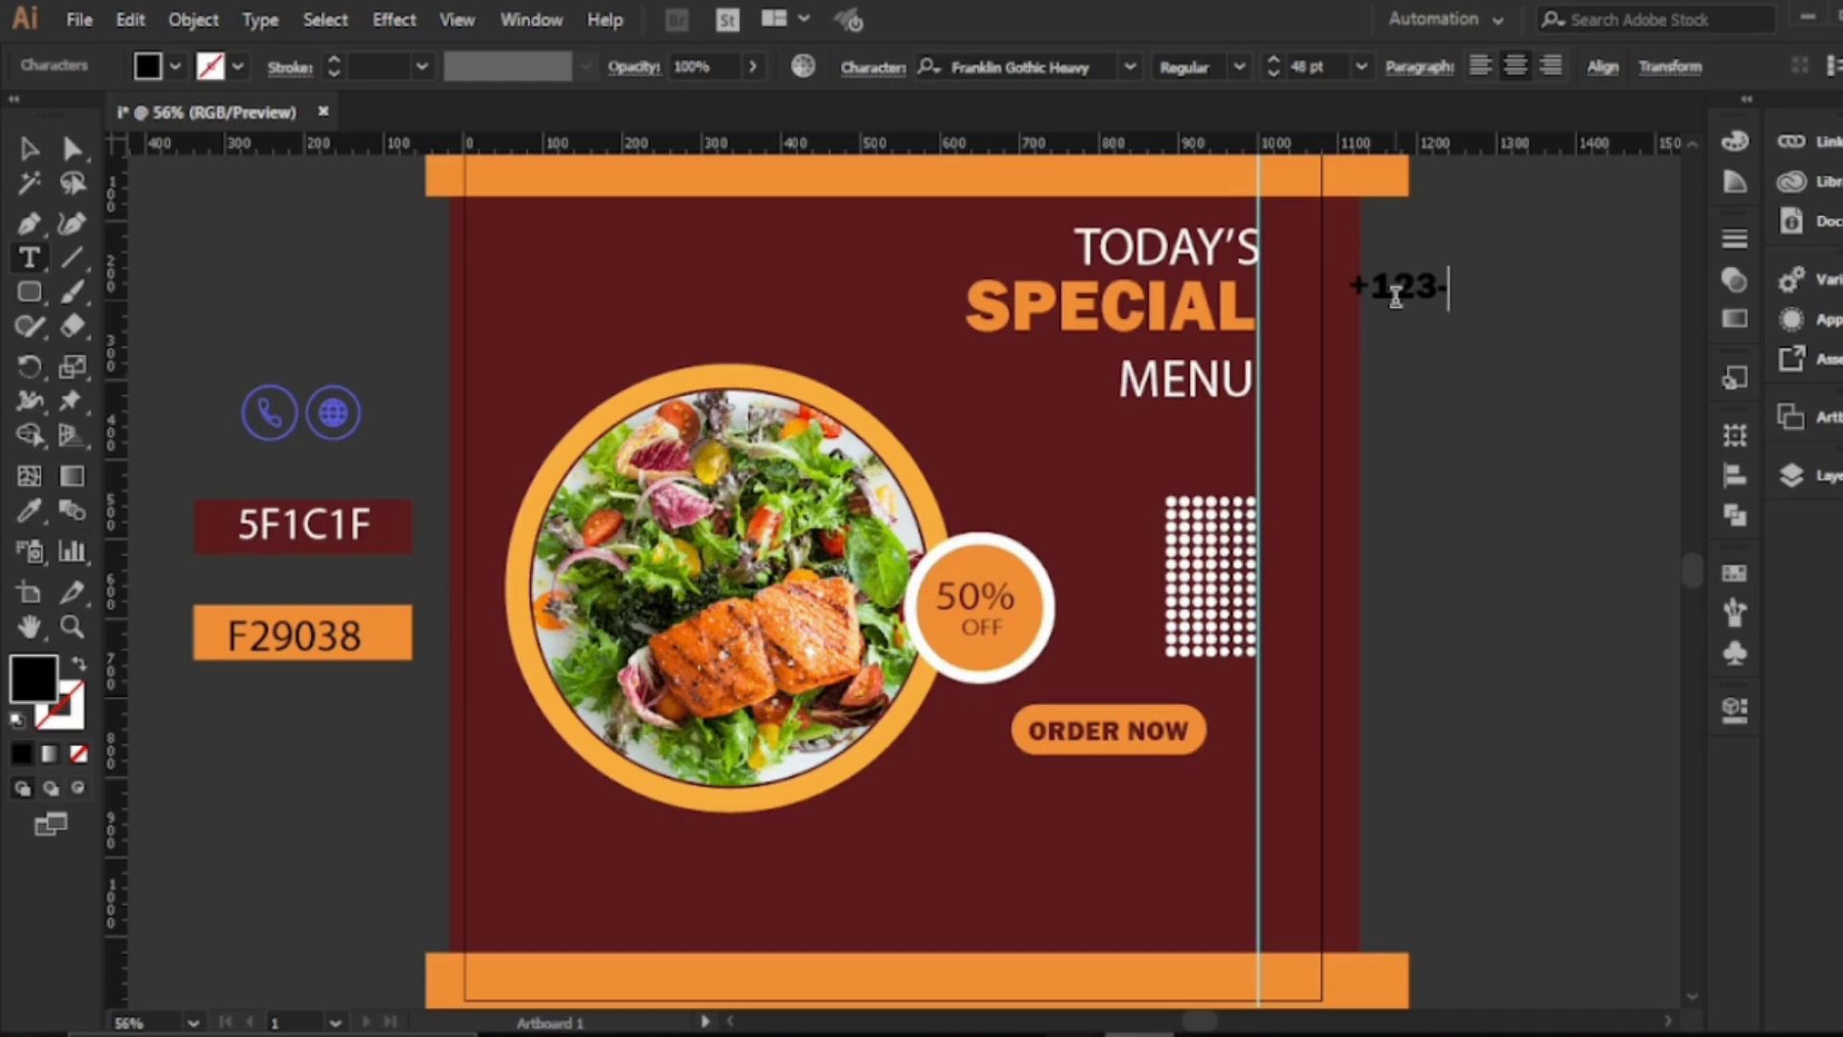
text(456)
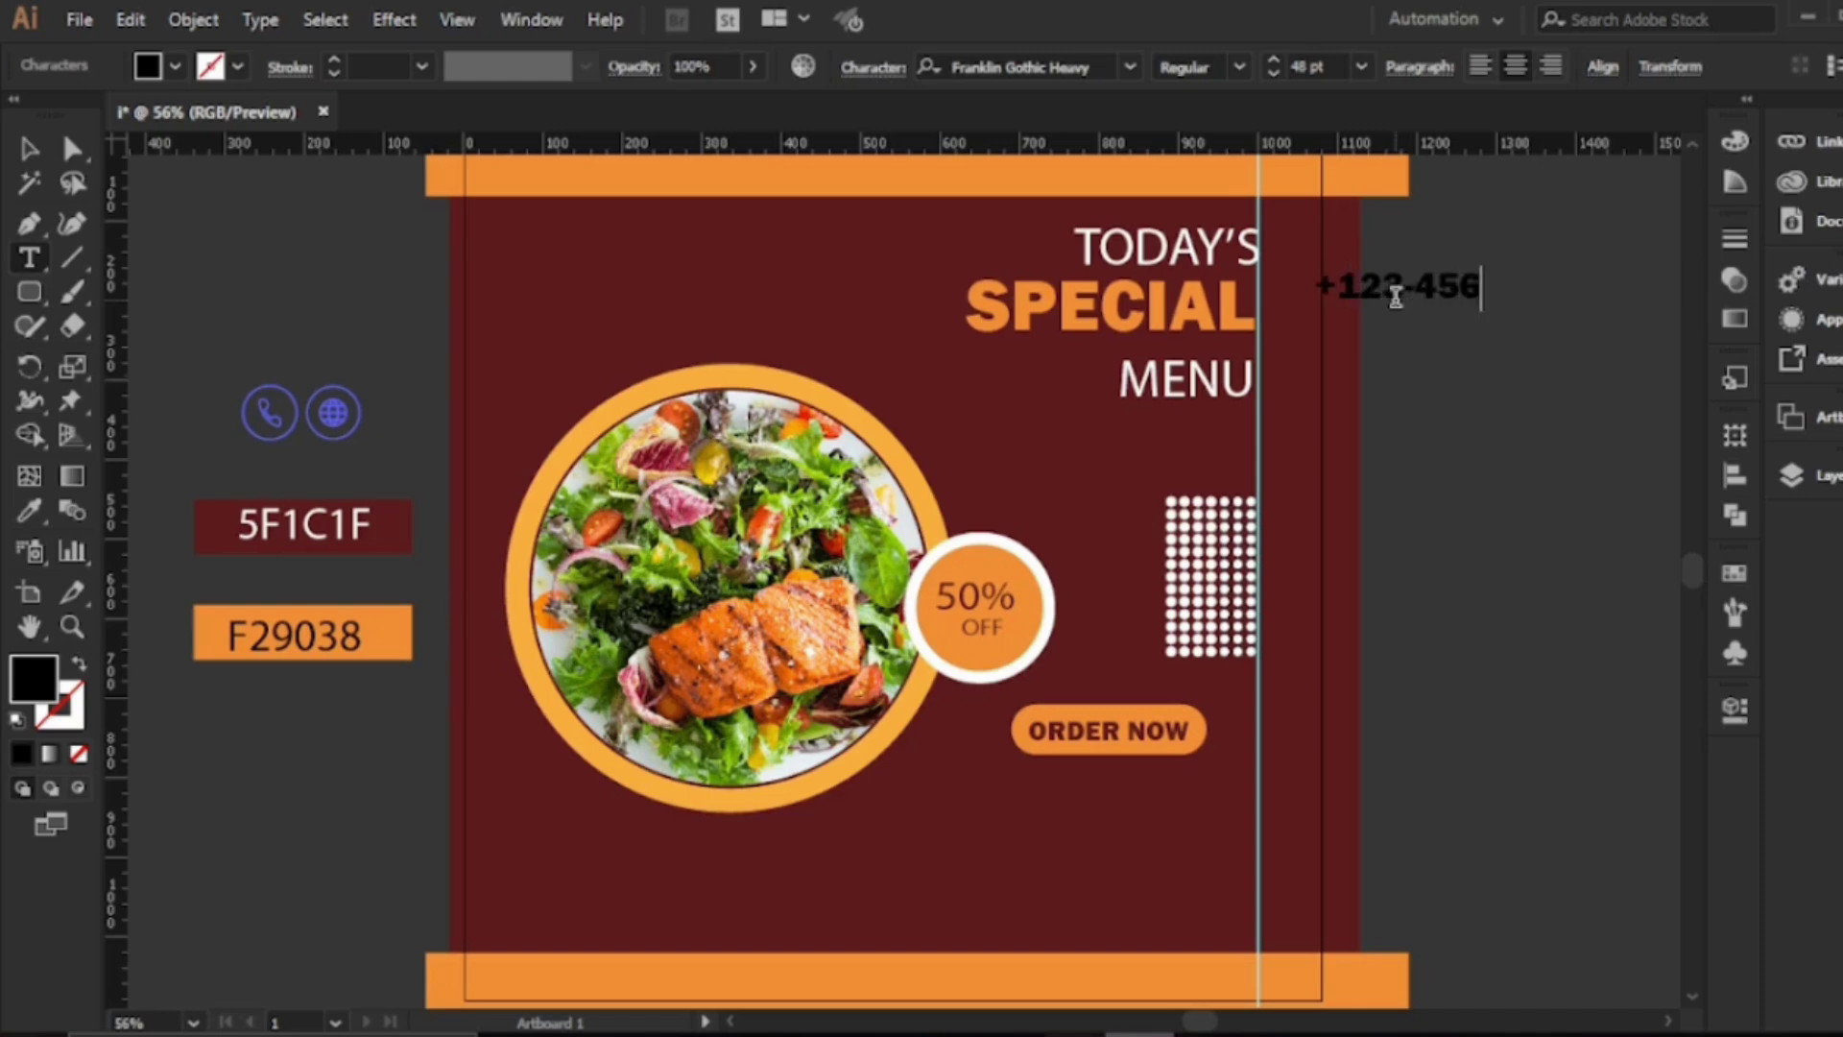
text(-789)
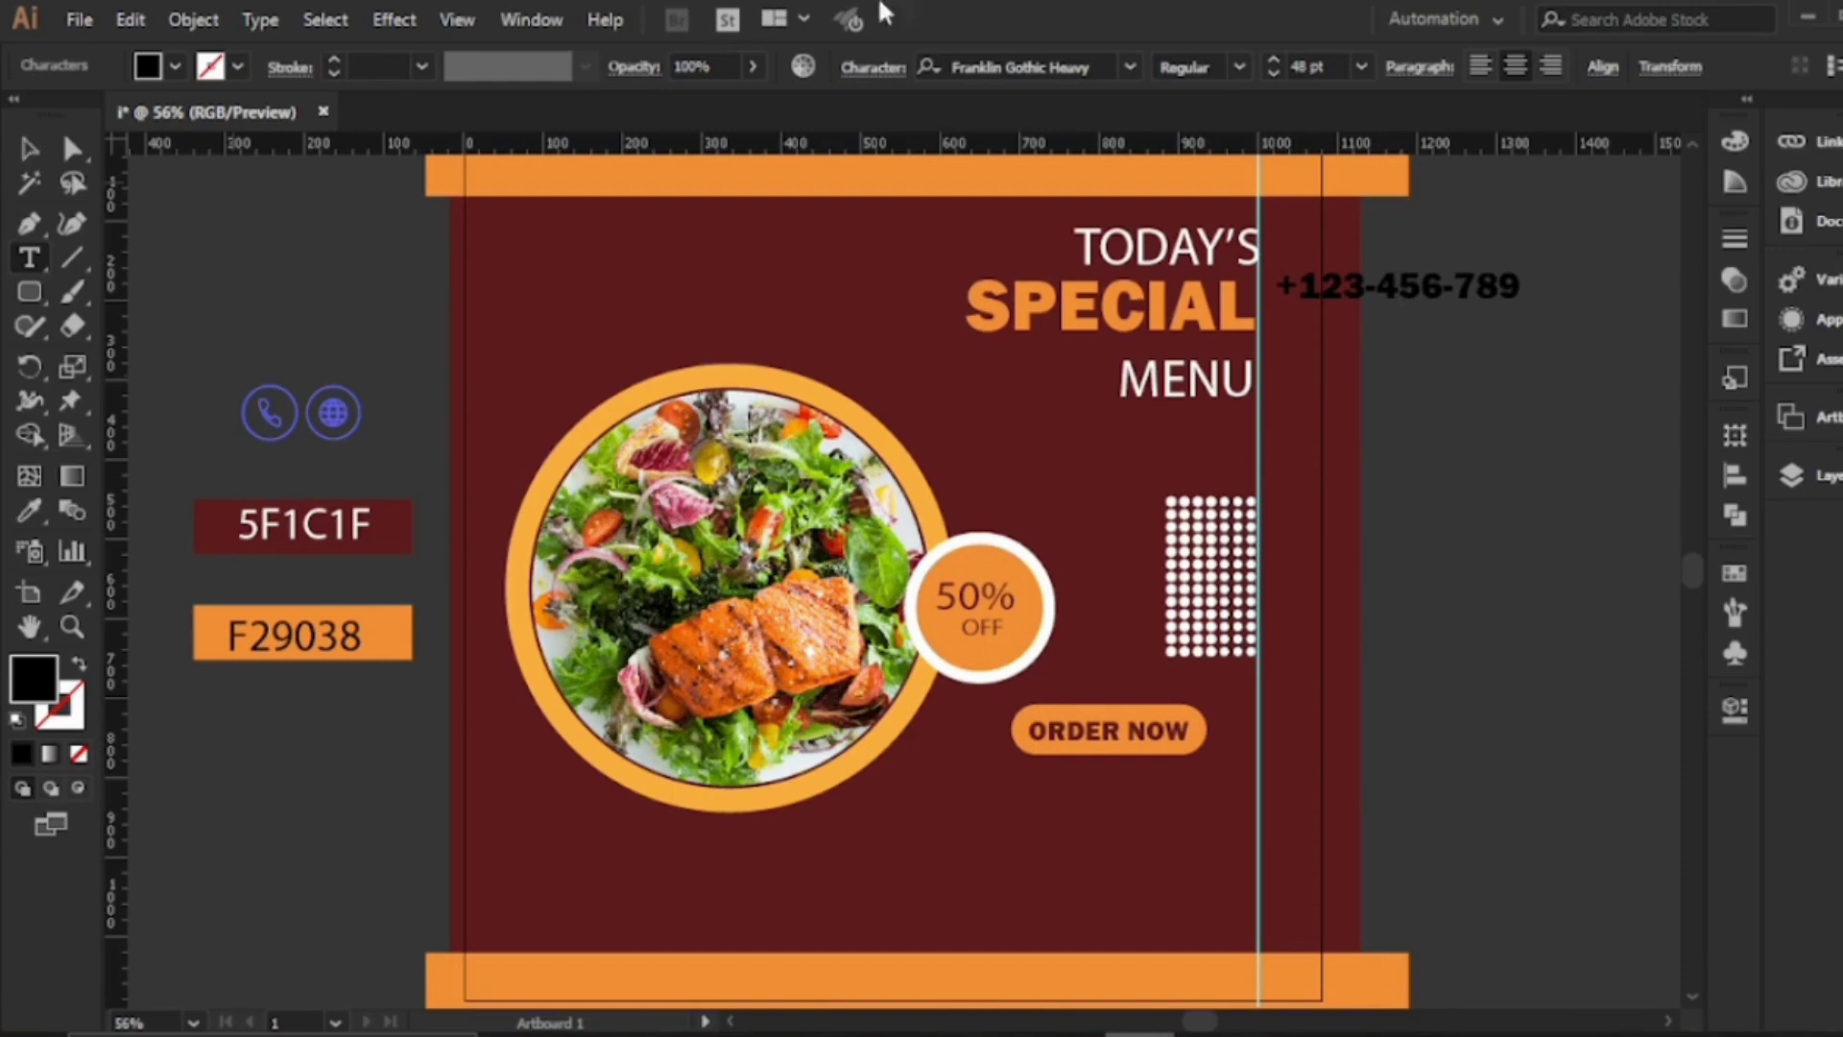
key(Escape)
click(1400, 293)
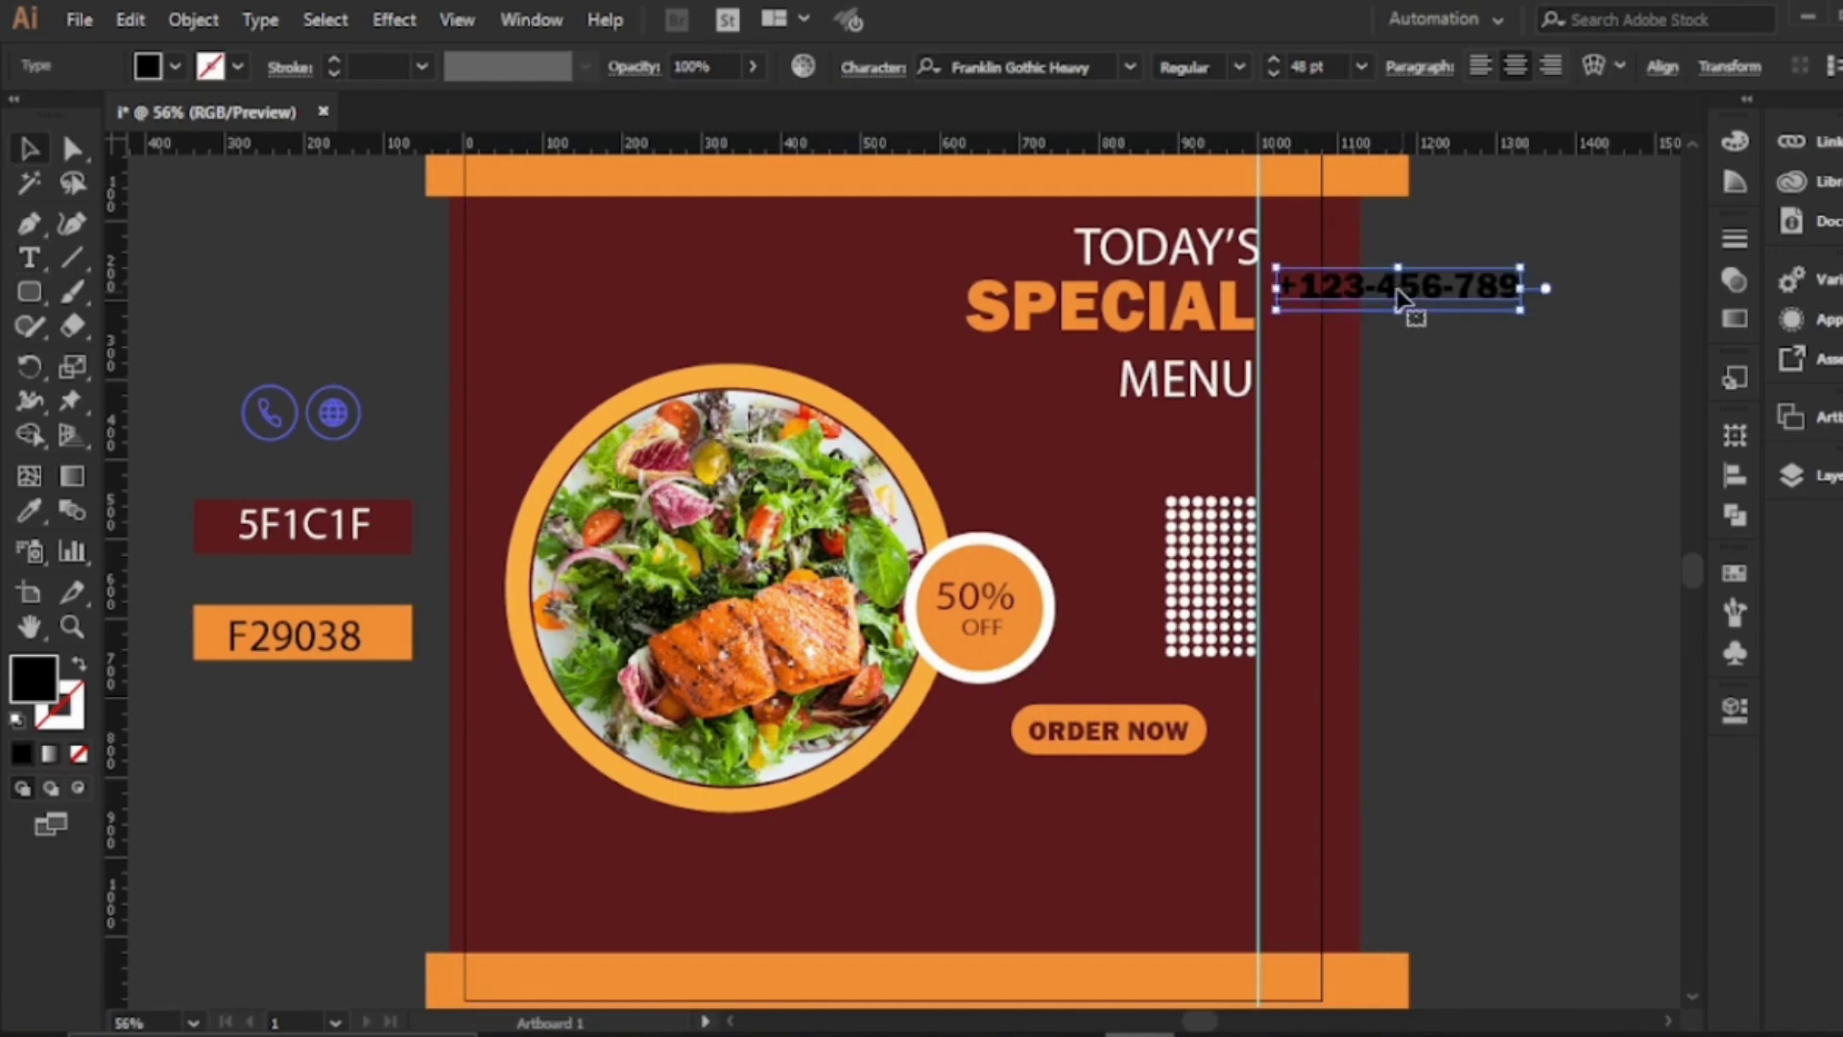
drag(1404, 307, 1397, 358)
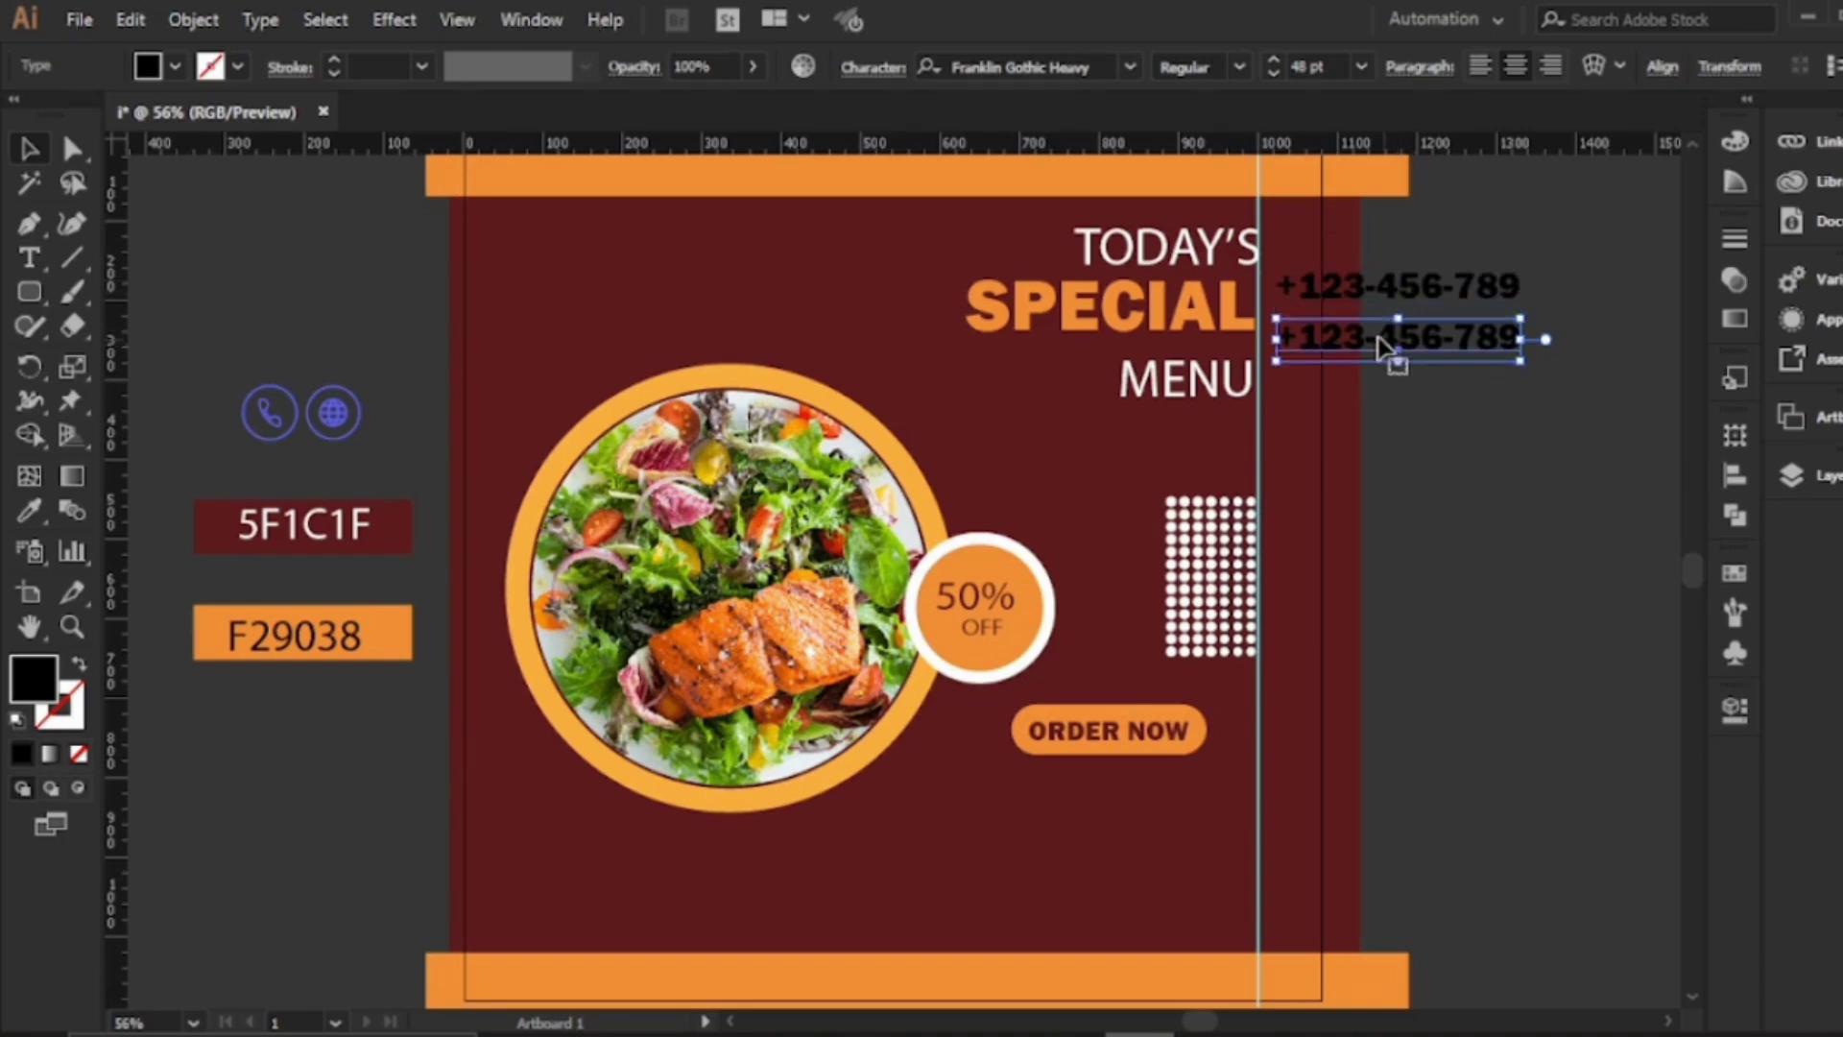
triple_click(1359, 331)
text(www)
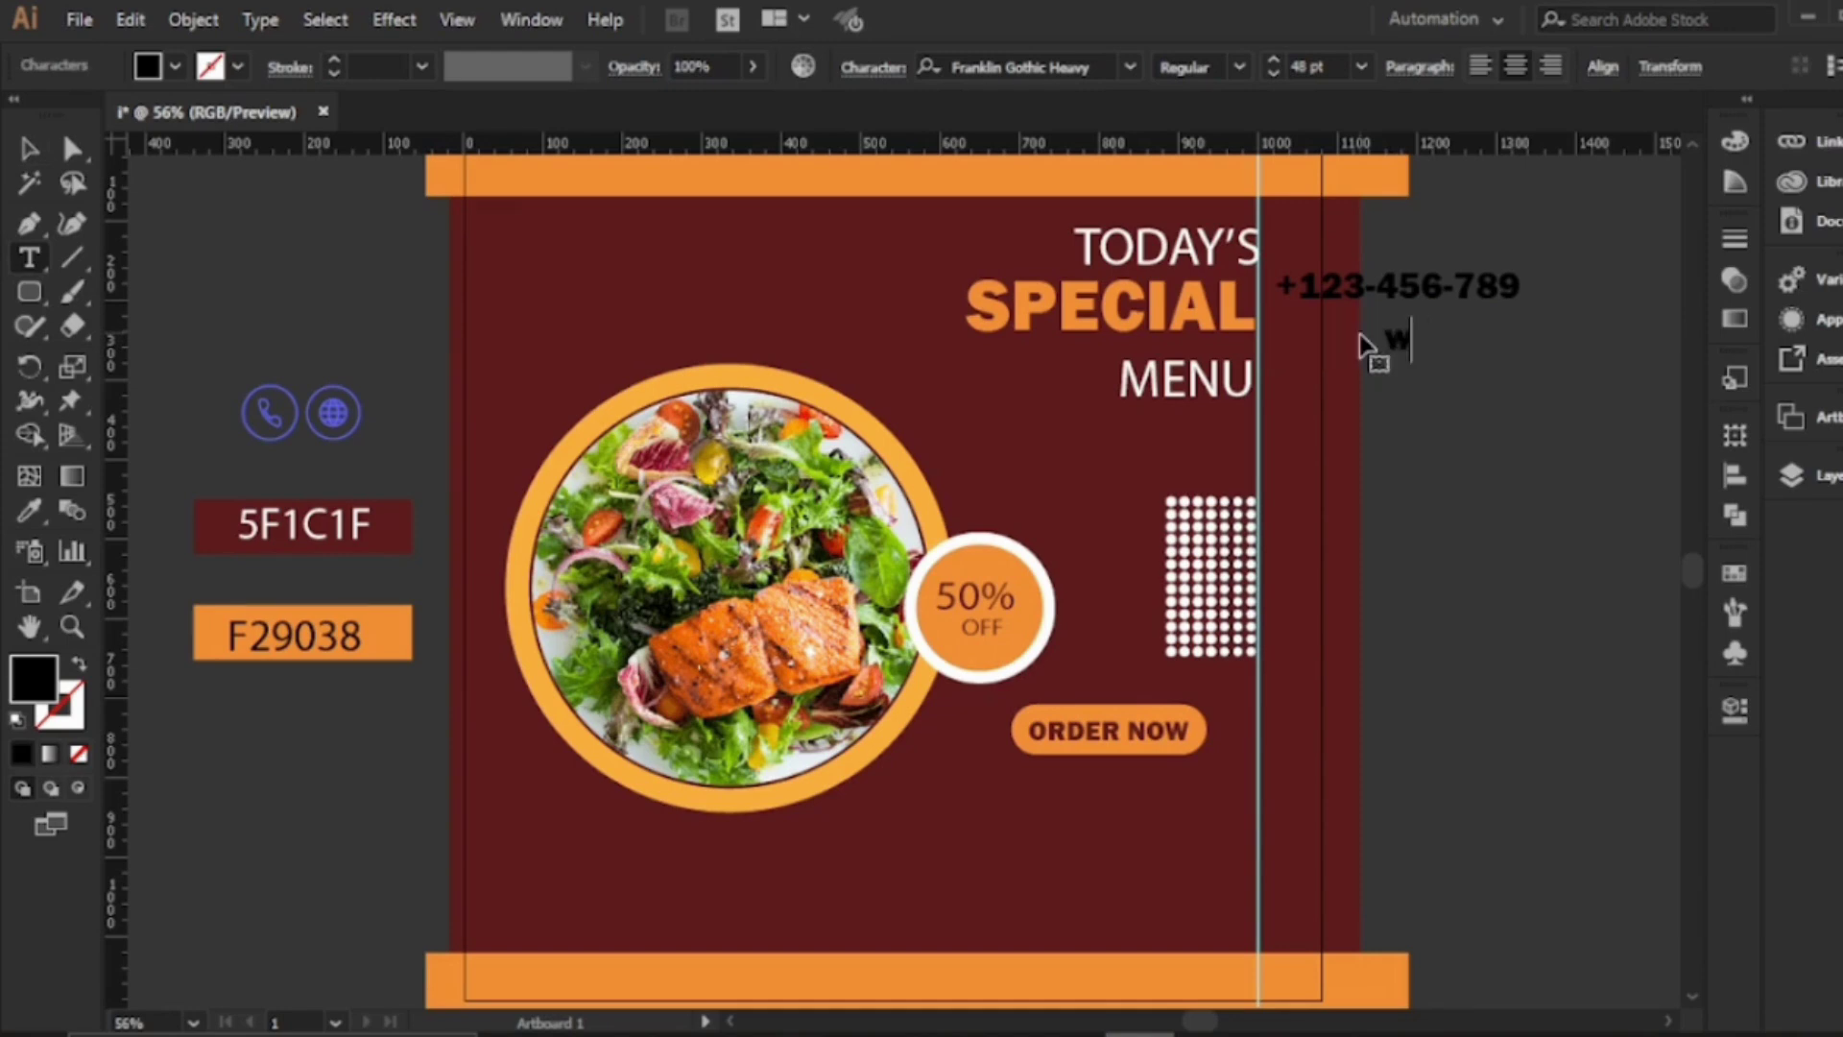
text(.websit)
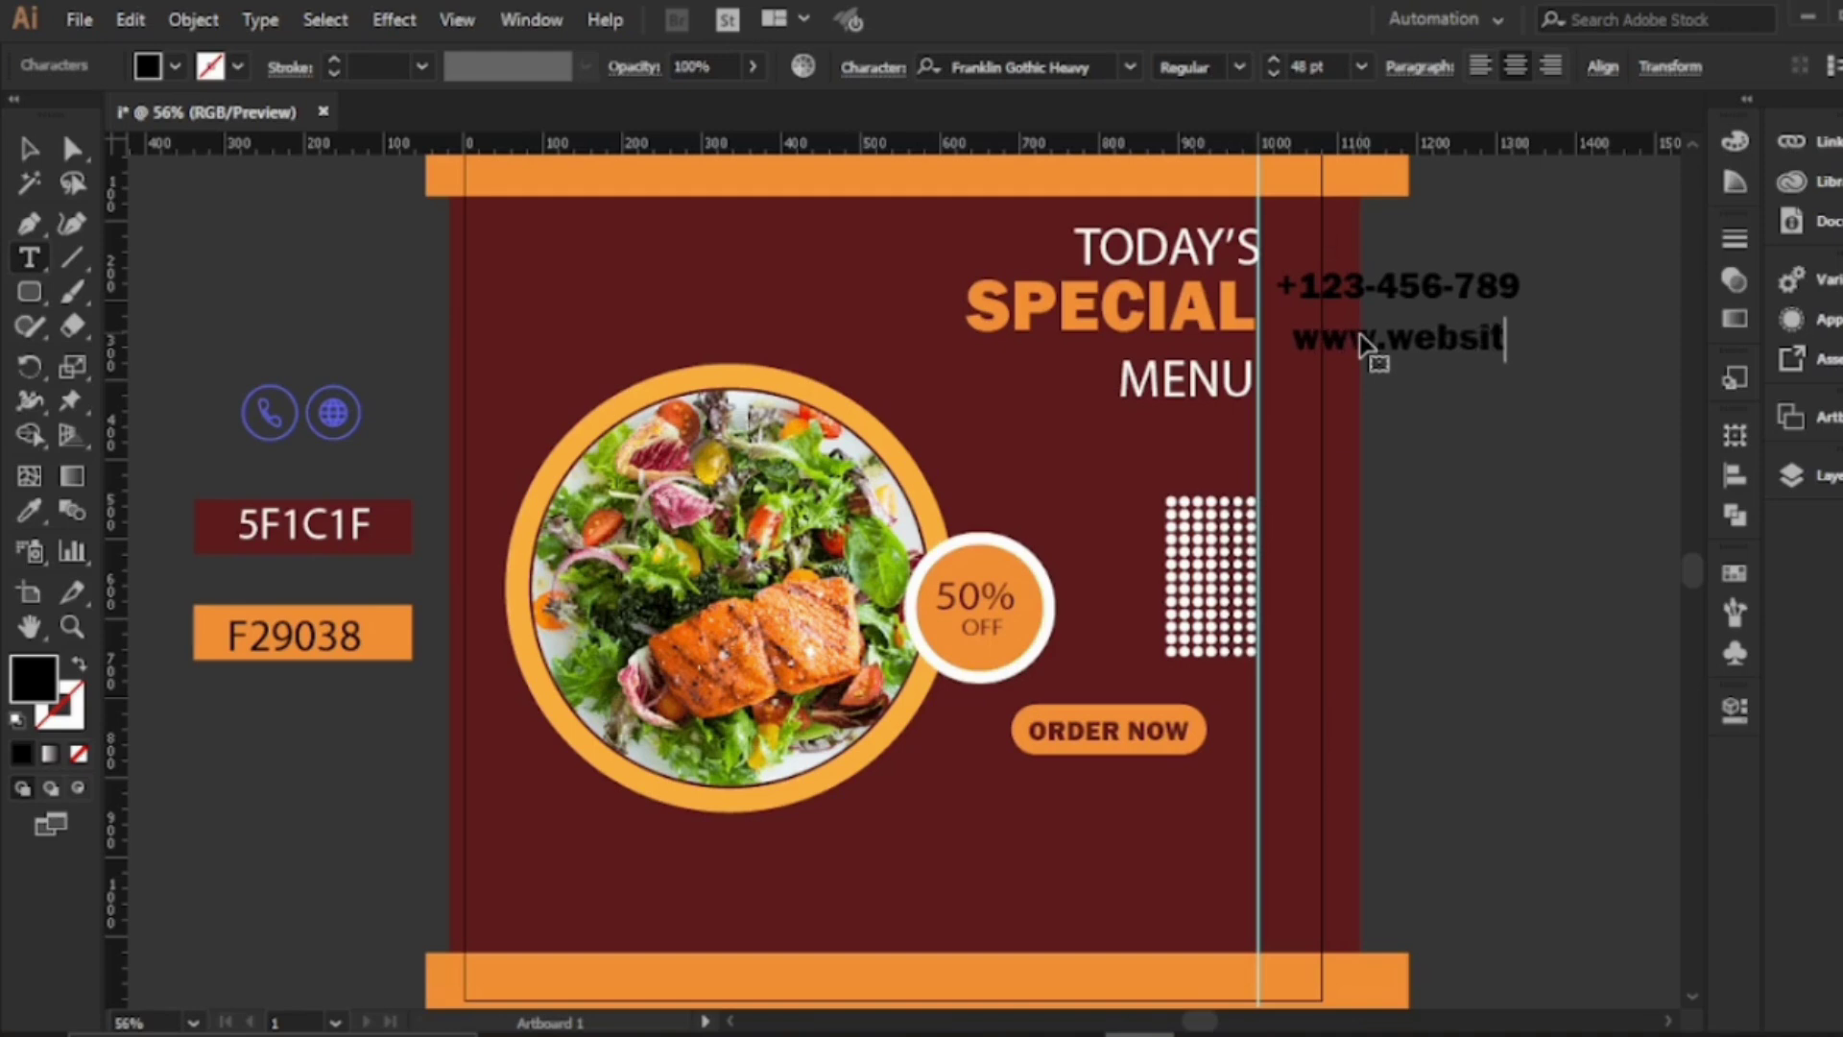
text(e.com)
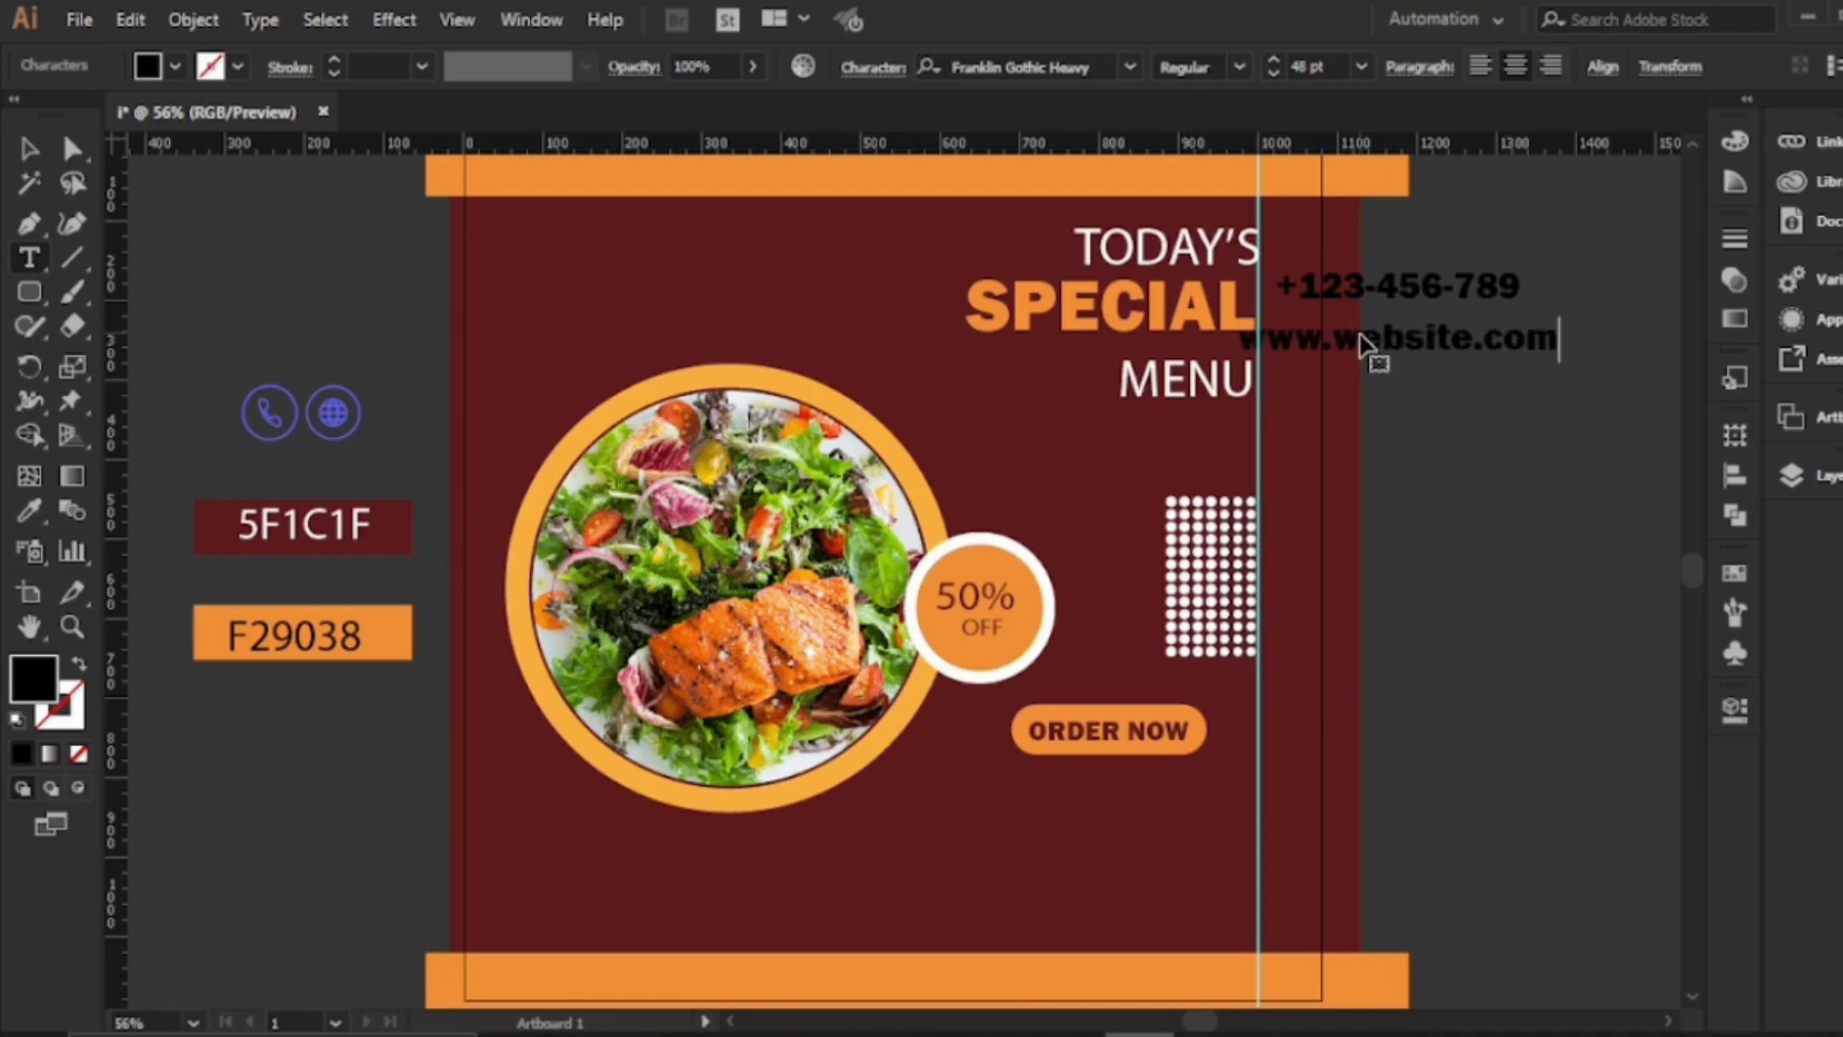
click(29, 151)
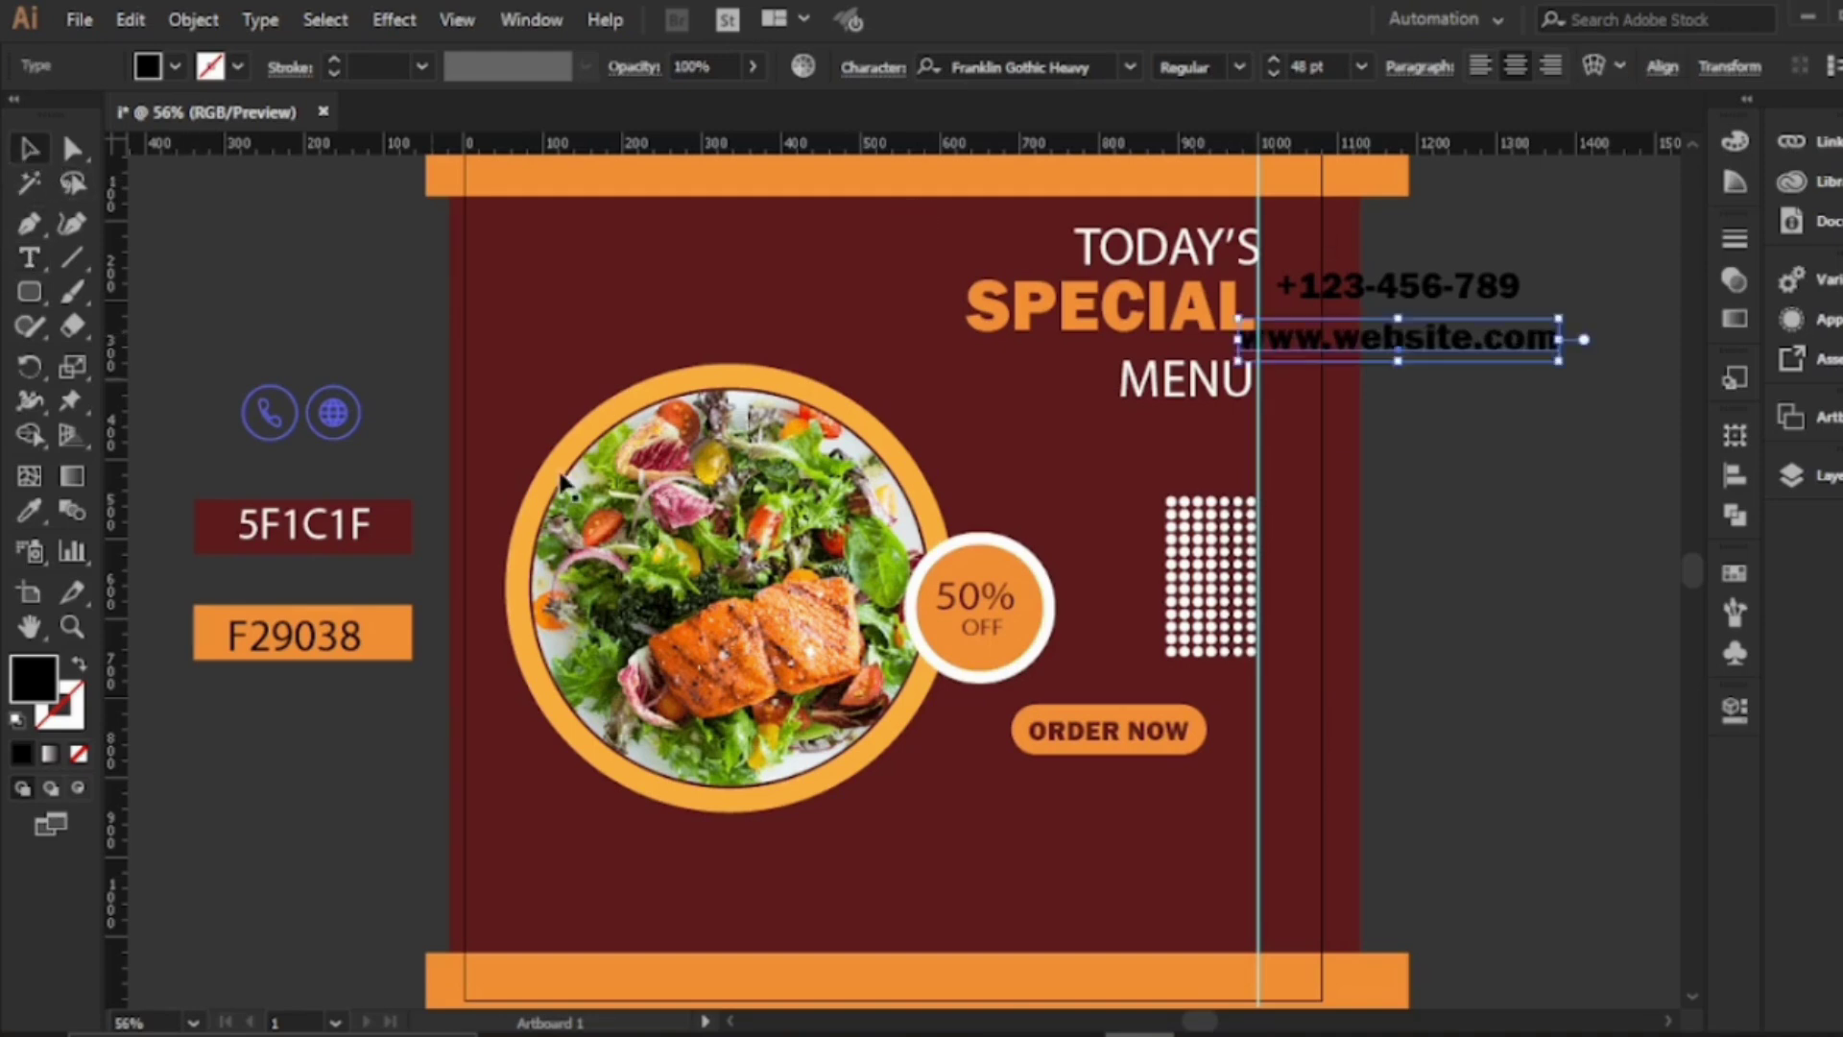
Fill both the website line and the phone number line with white
click(174, 66)
click(67, 113)
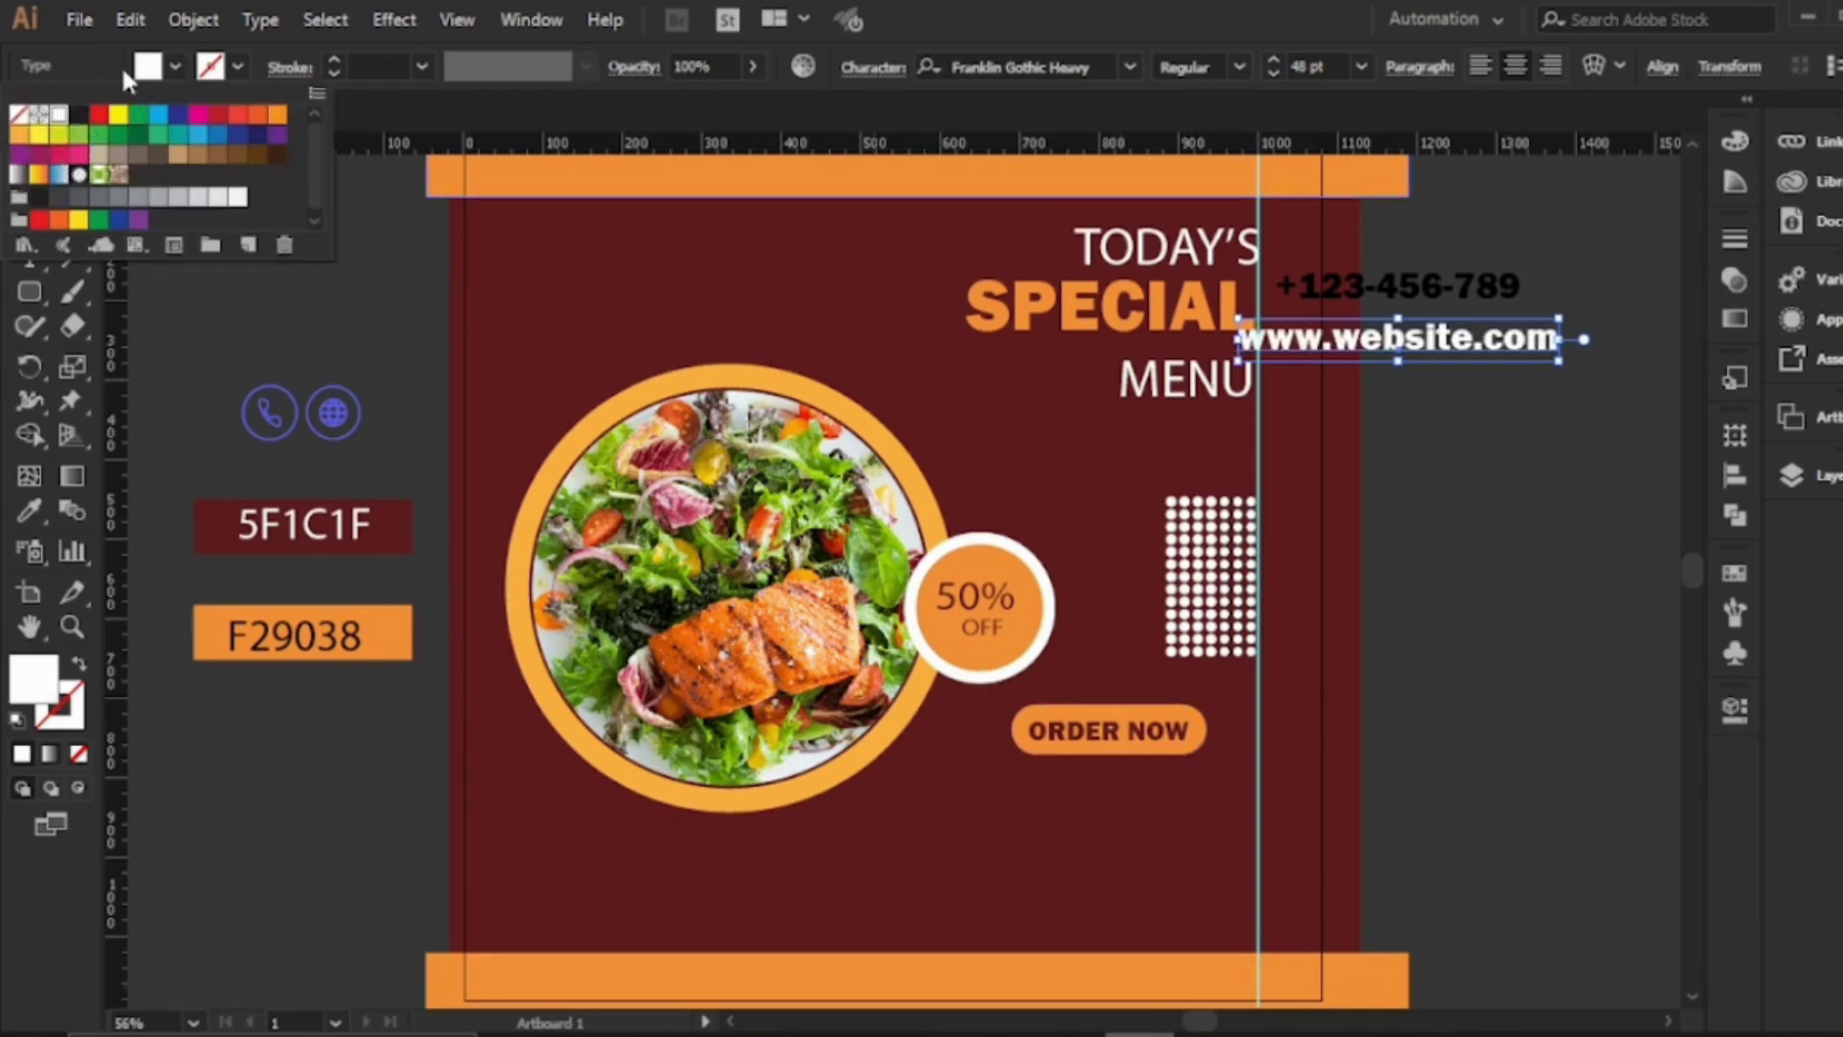
key(Escape)
click(1397, 285)
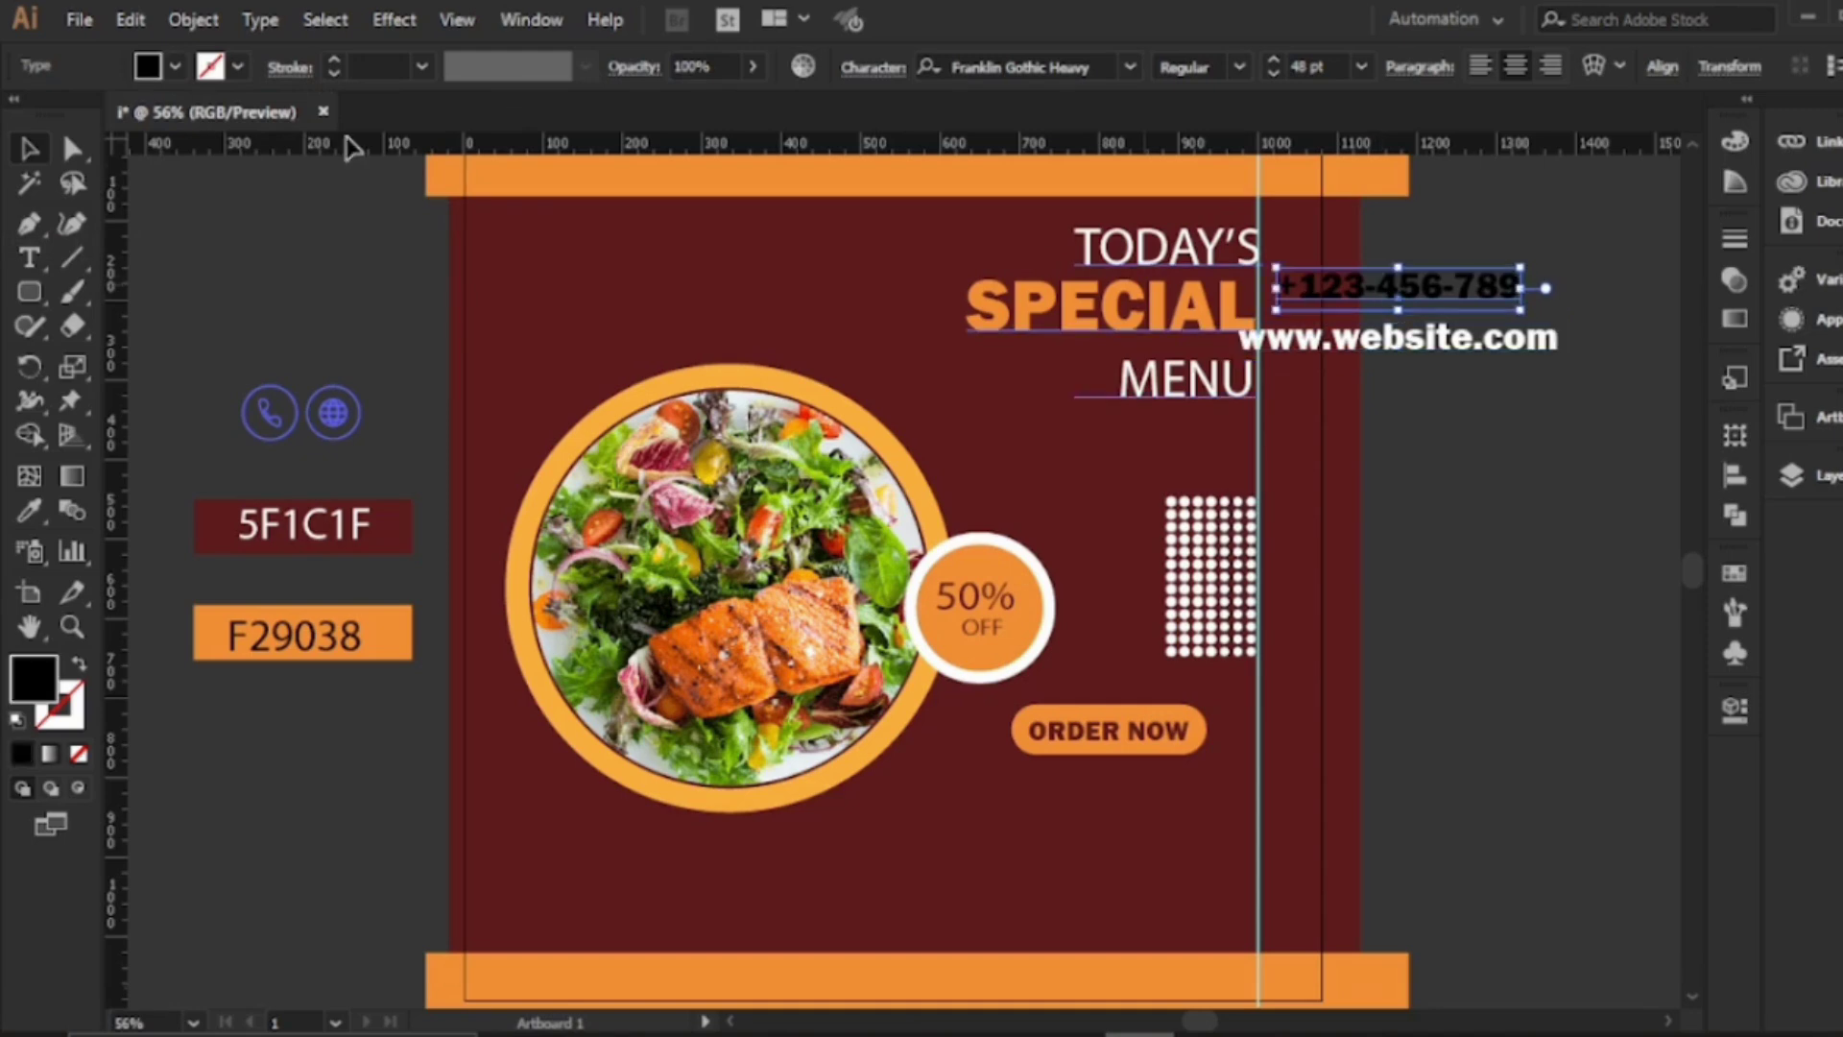
click(179, 73)
click(67, 113)
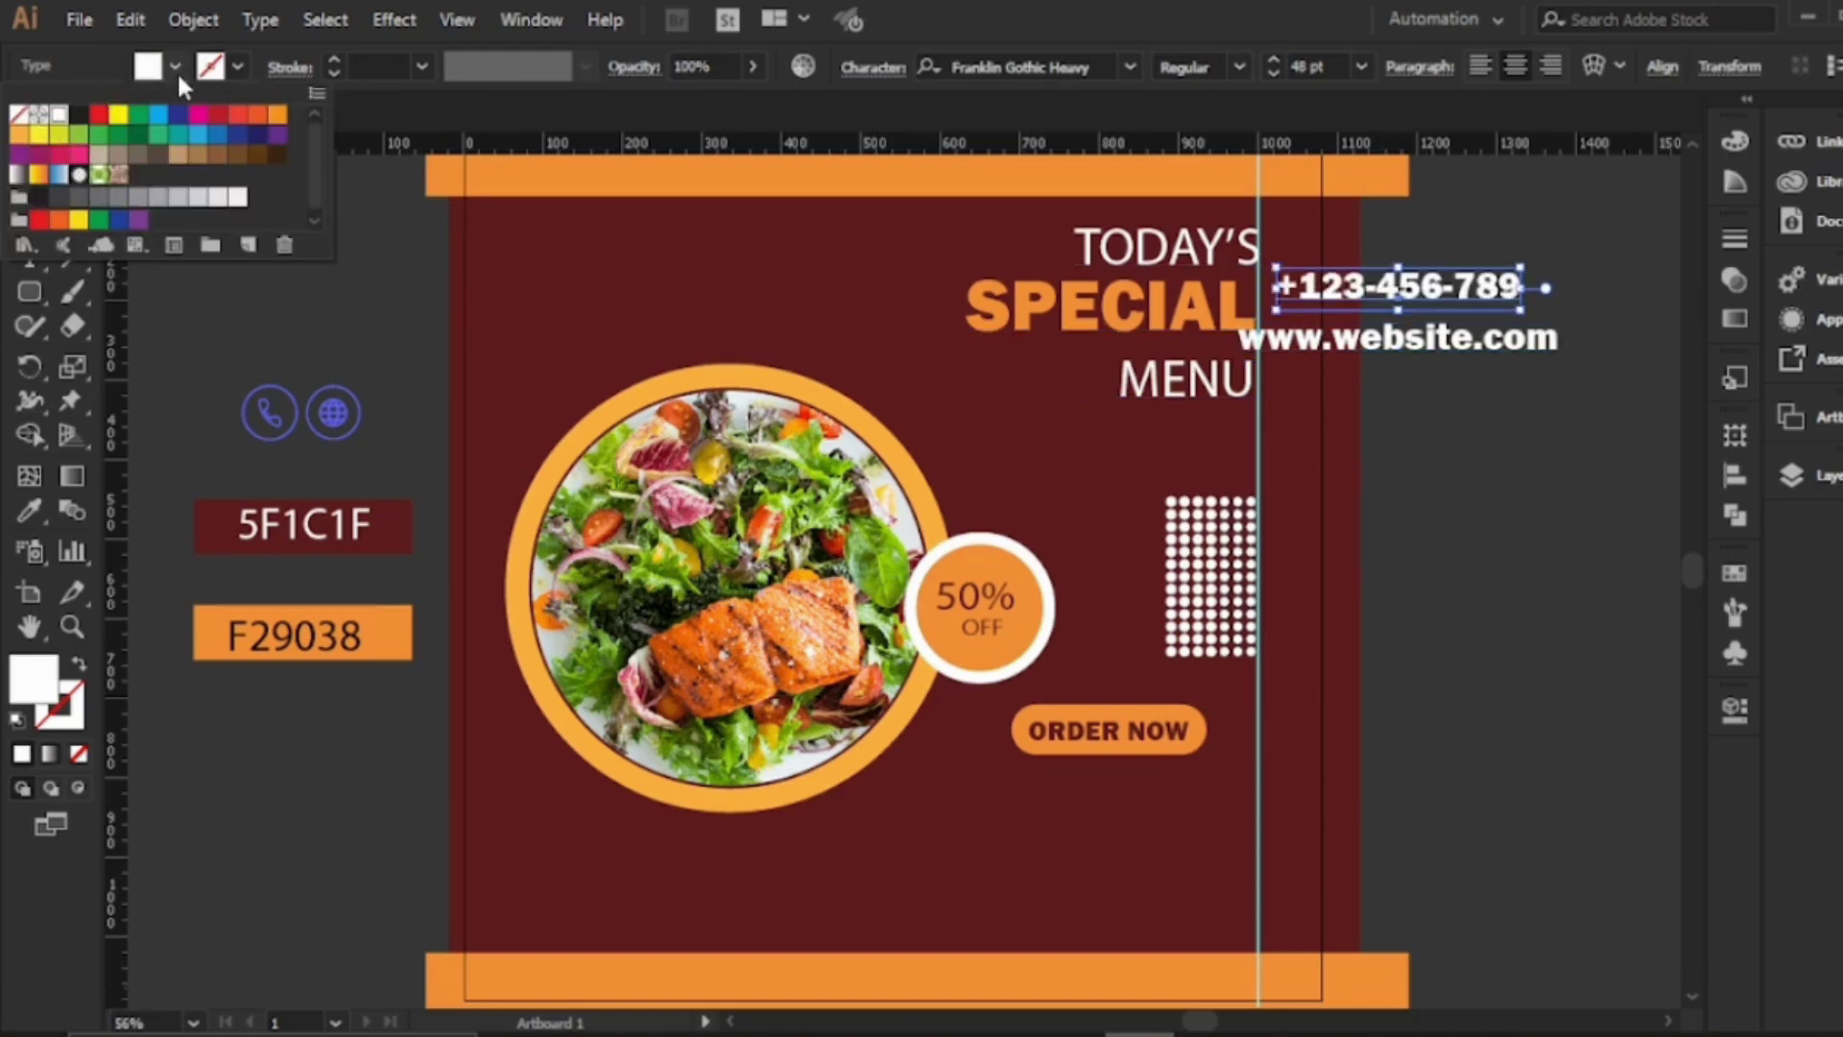
key(Escape)
Left-align the two contact lines, place them together above the lower orange band and scale them down to 36.32 pt
drag(1367, 290, 1337, 296)
drag(1483, 240, 1534, 377)
drag(1363, 322, 1058, 885)
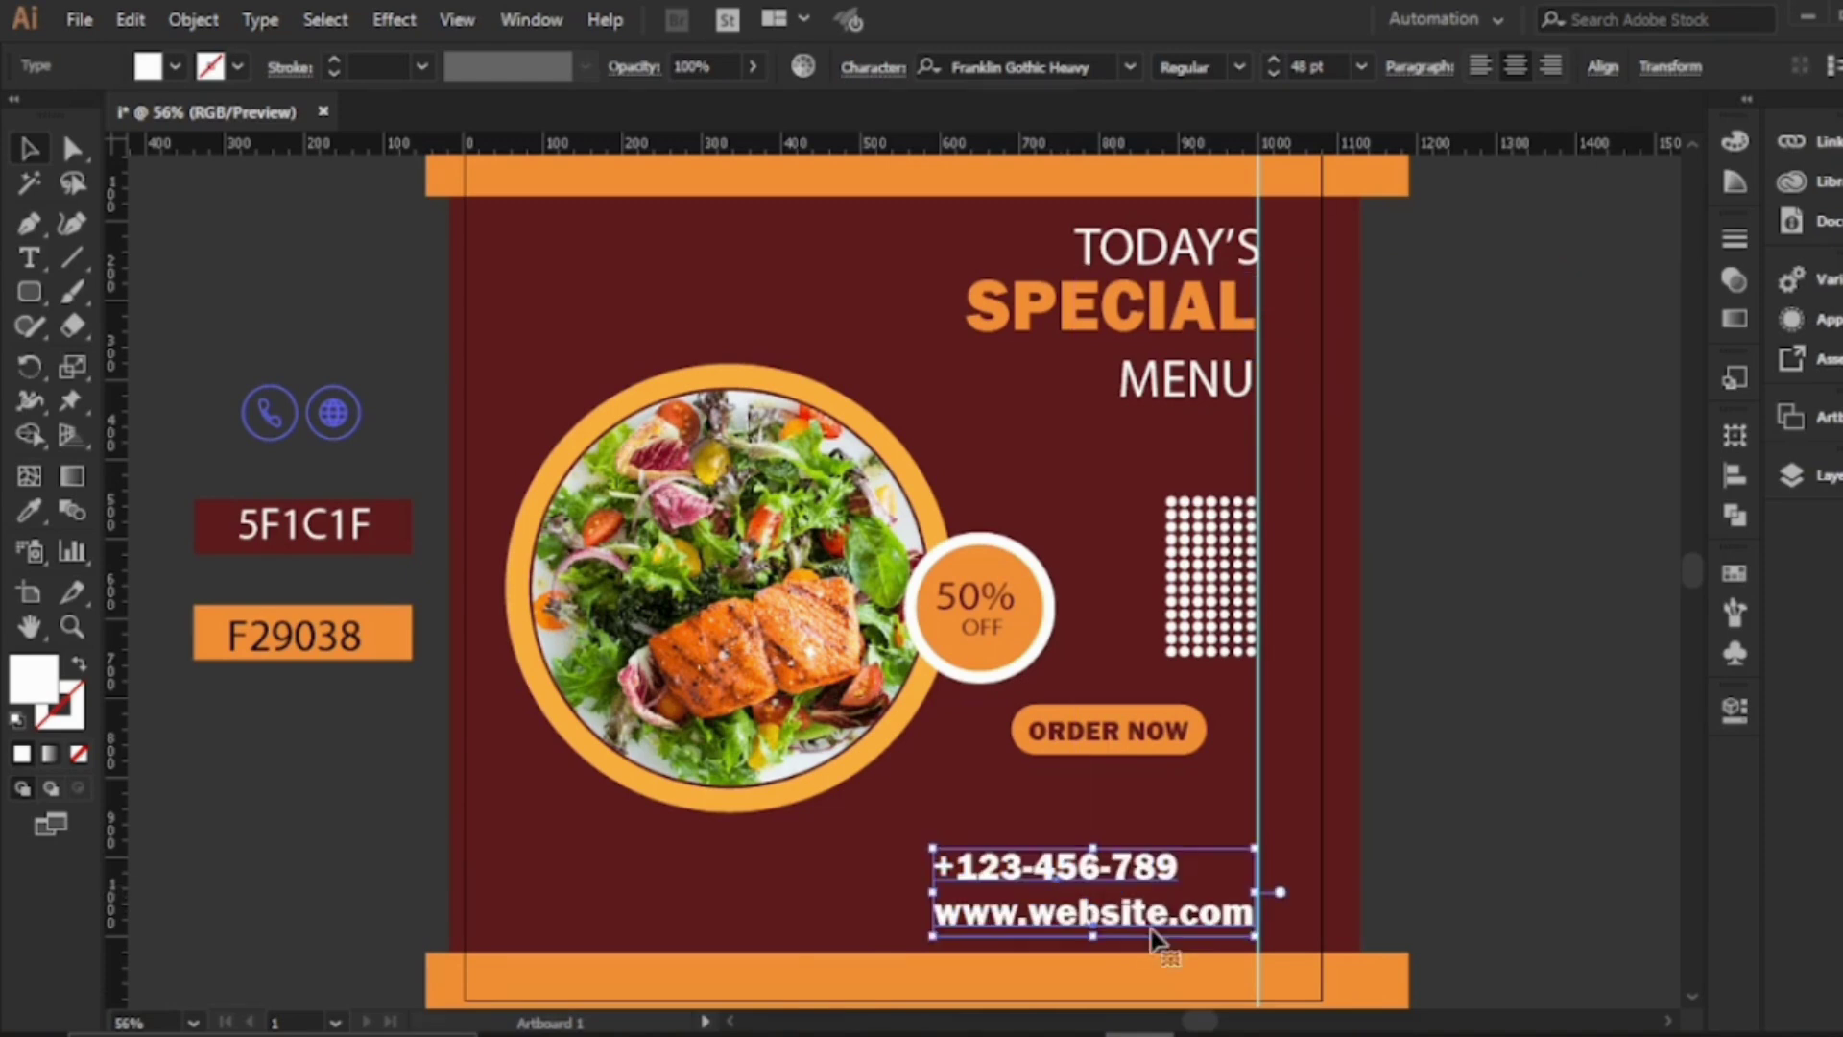
drag(1255, 936, 1206, 921)
Change the phone number line's font to Myriad Pro and stretch the line wider
drag(1043, 858, 1082, 845)
click(1130, 66)
click(1361, 193)
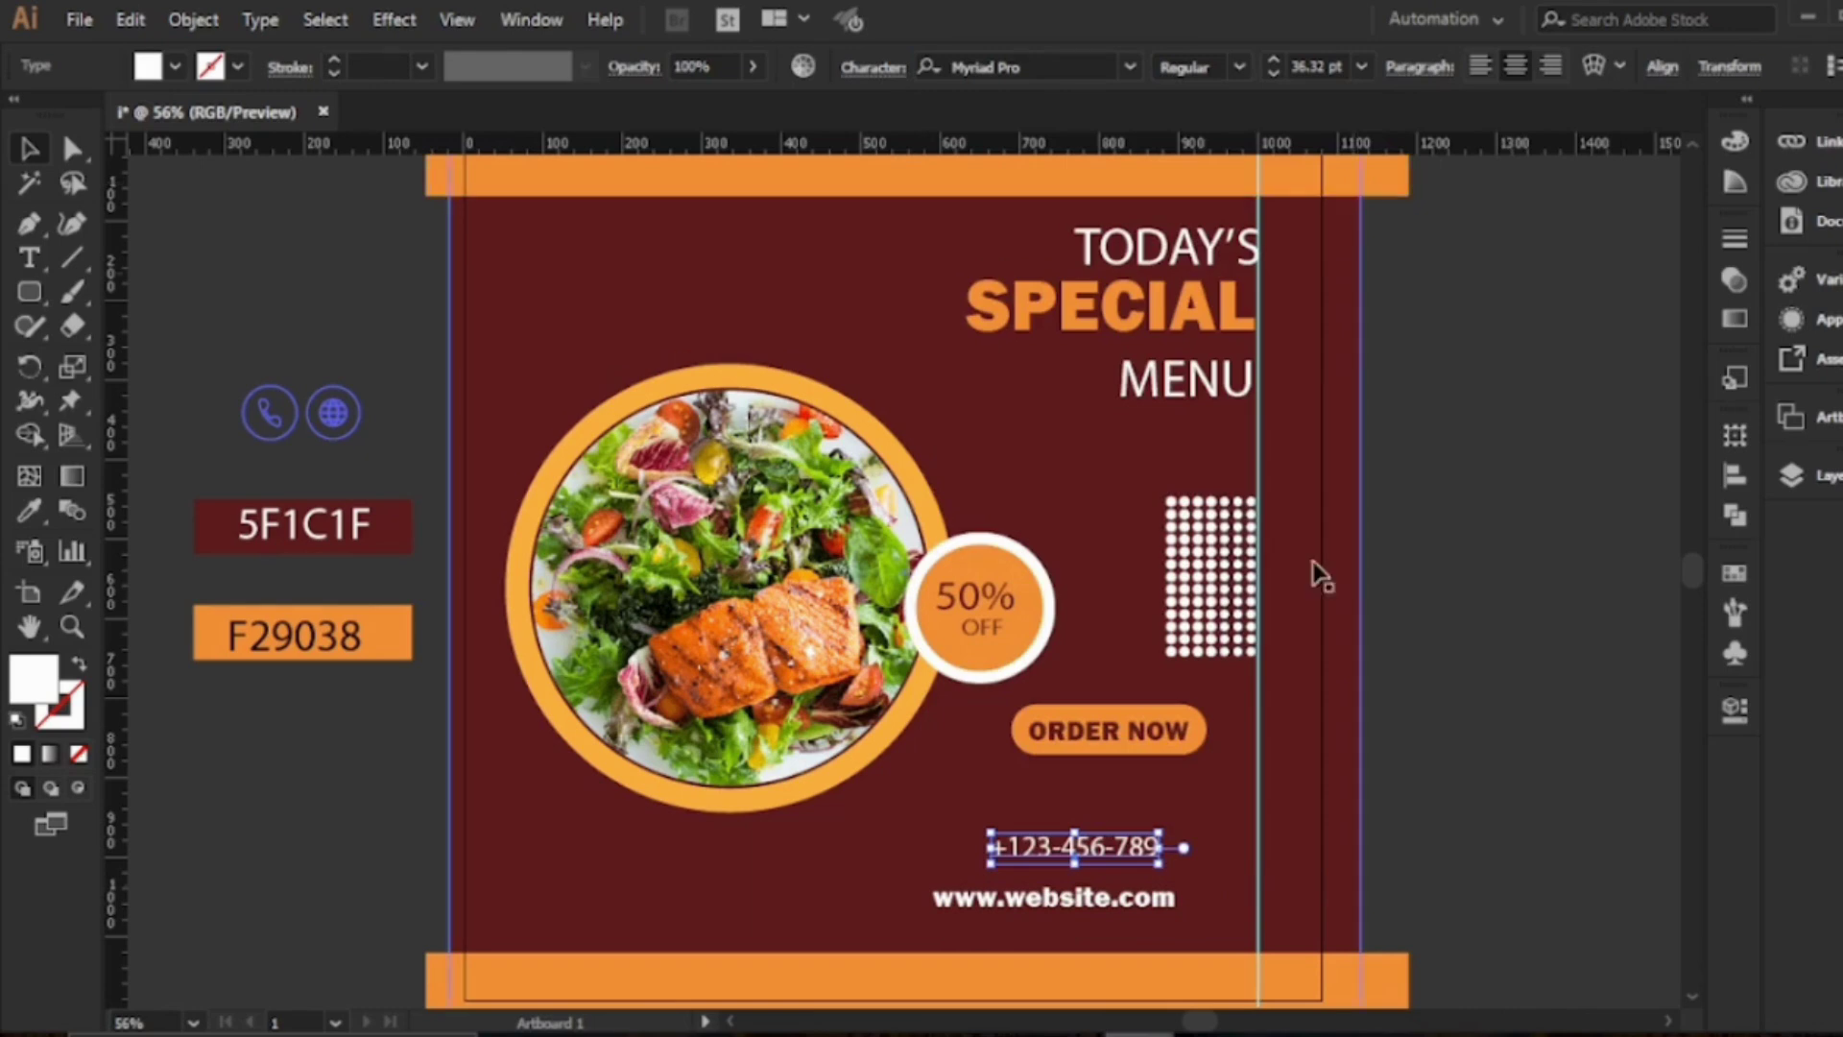
drag(1161, 846, 1232, 848)
Change the website line's font to Ebrima, stretch it wider and align the phone number line's left edge with it
click(1055, 897)
click(1129, 67)
click(1238, 248)
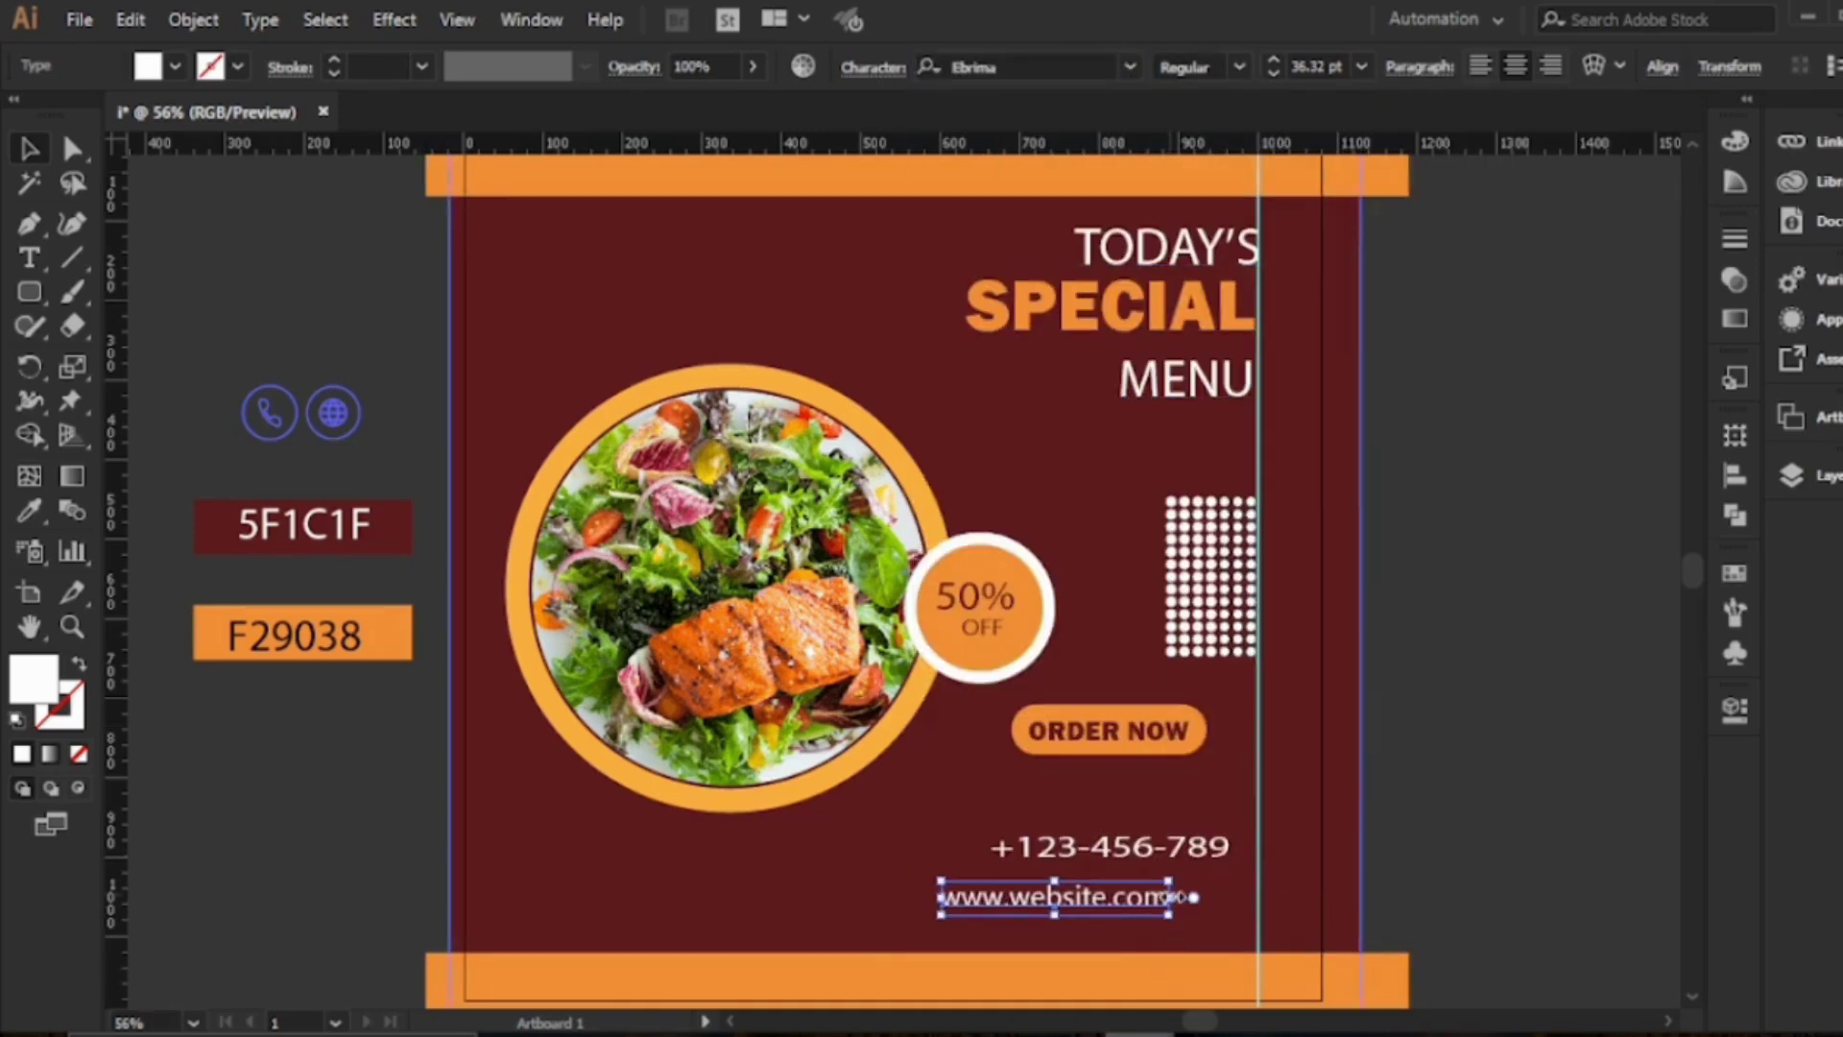
drag(1168, 916, 1207, 919)
drag(1068, 848, 1016, 850)
Place the phone icon at a reduced size beside the website line and fill it with the band's orange
drag(287, 434, 900, 914)
click(900, 914)
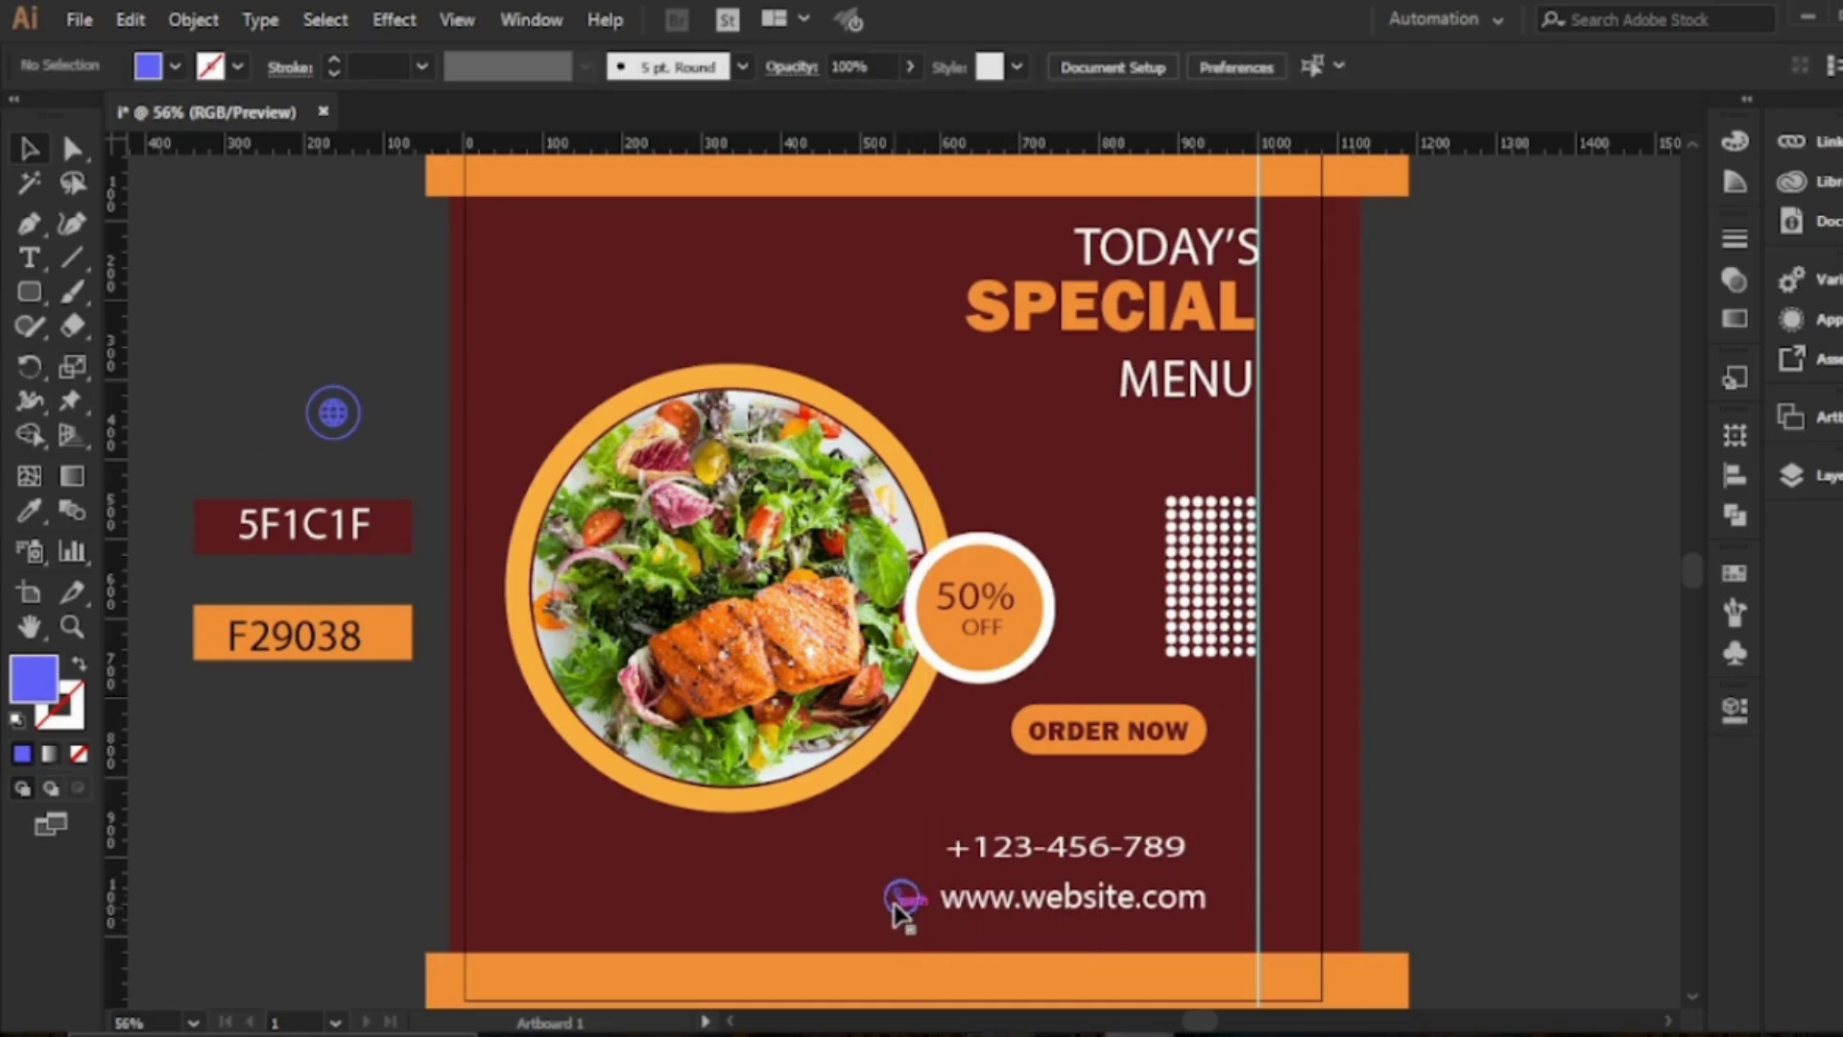
click(899, 907)
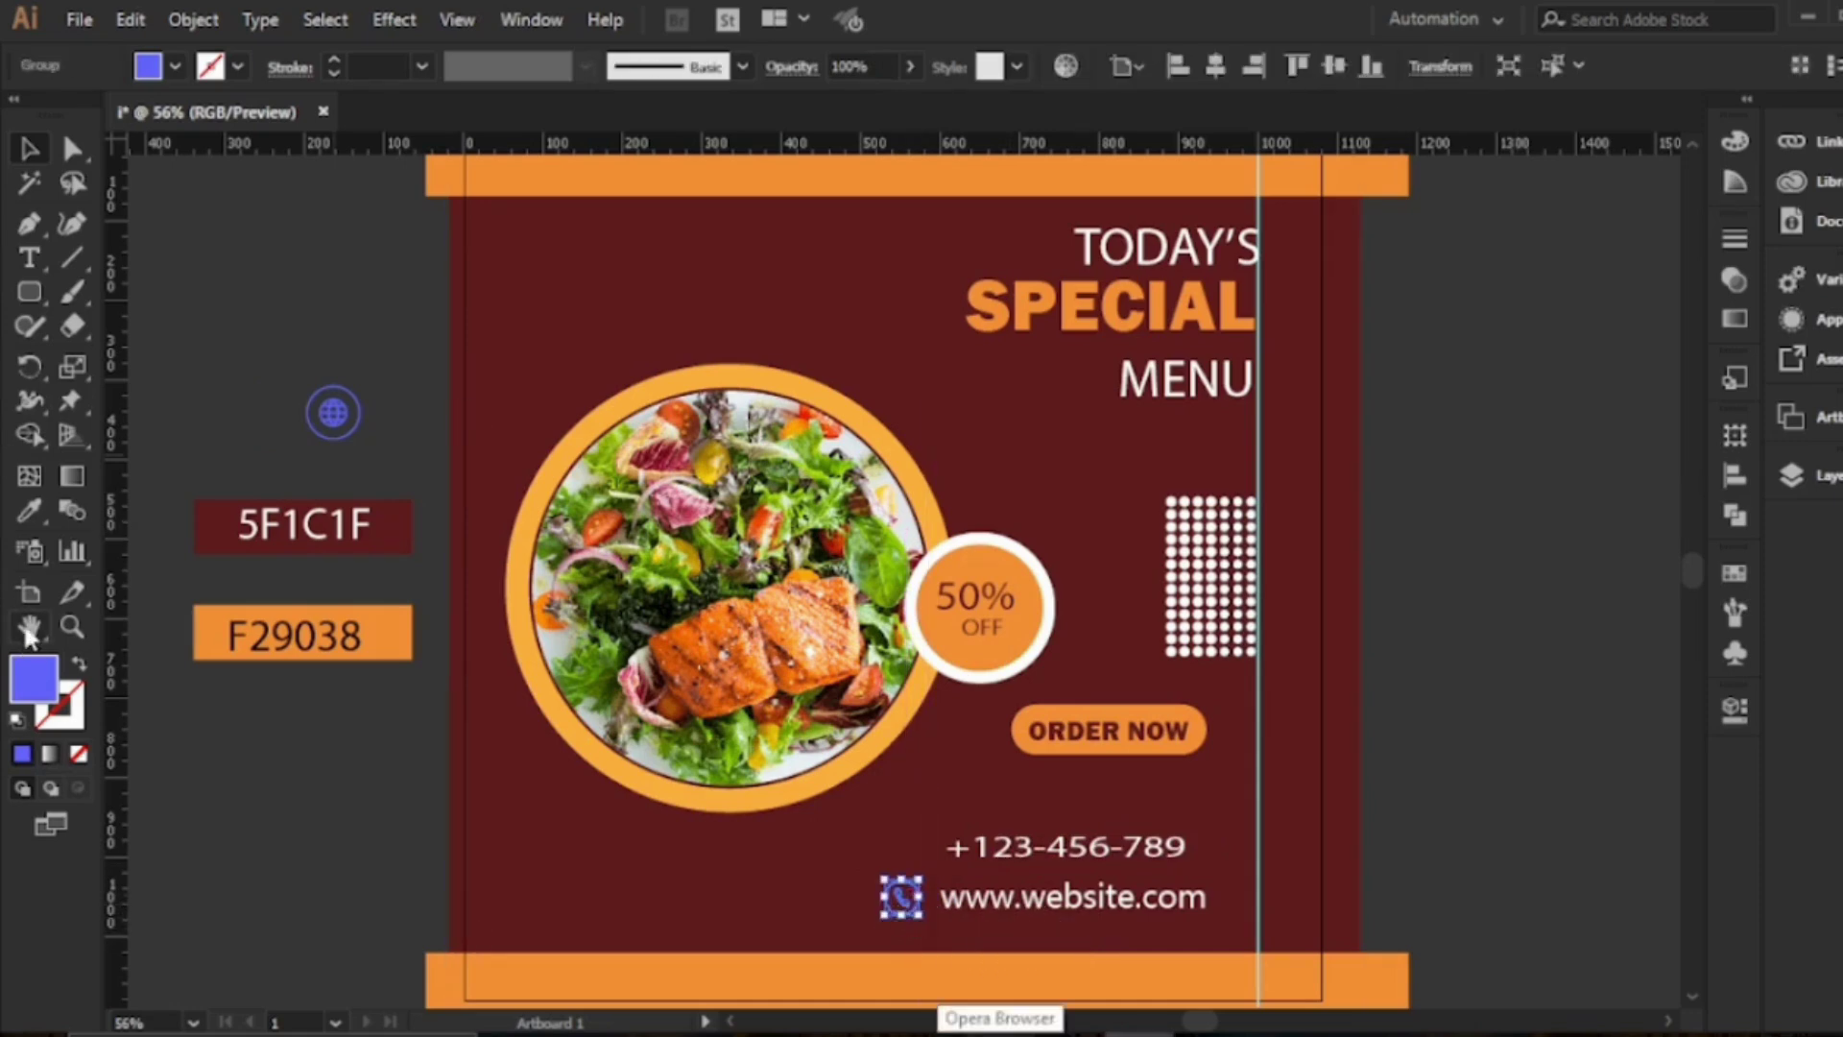
click(28, 509)
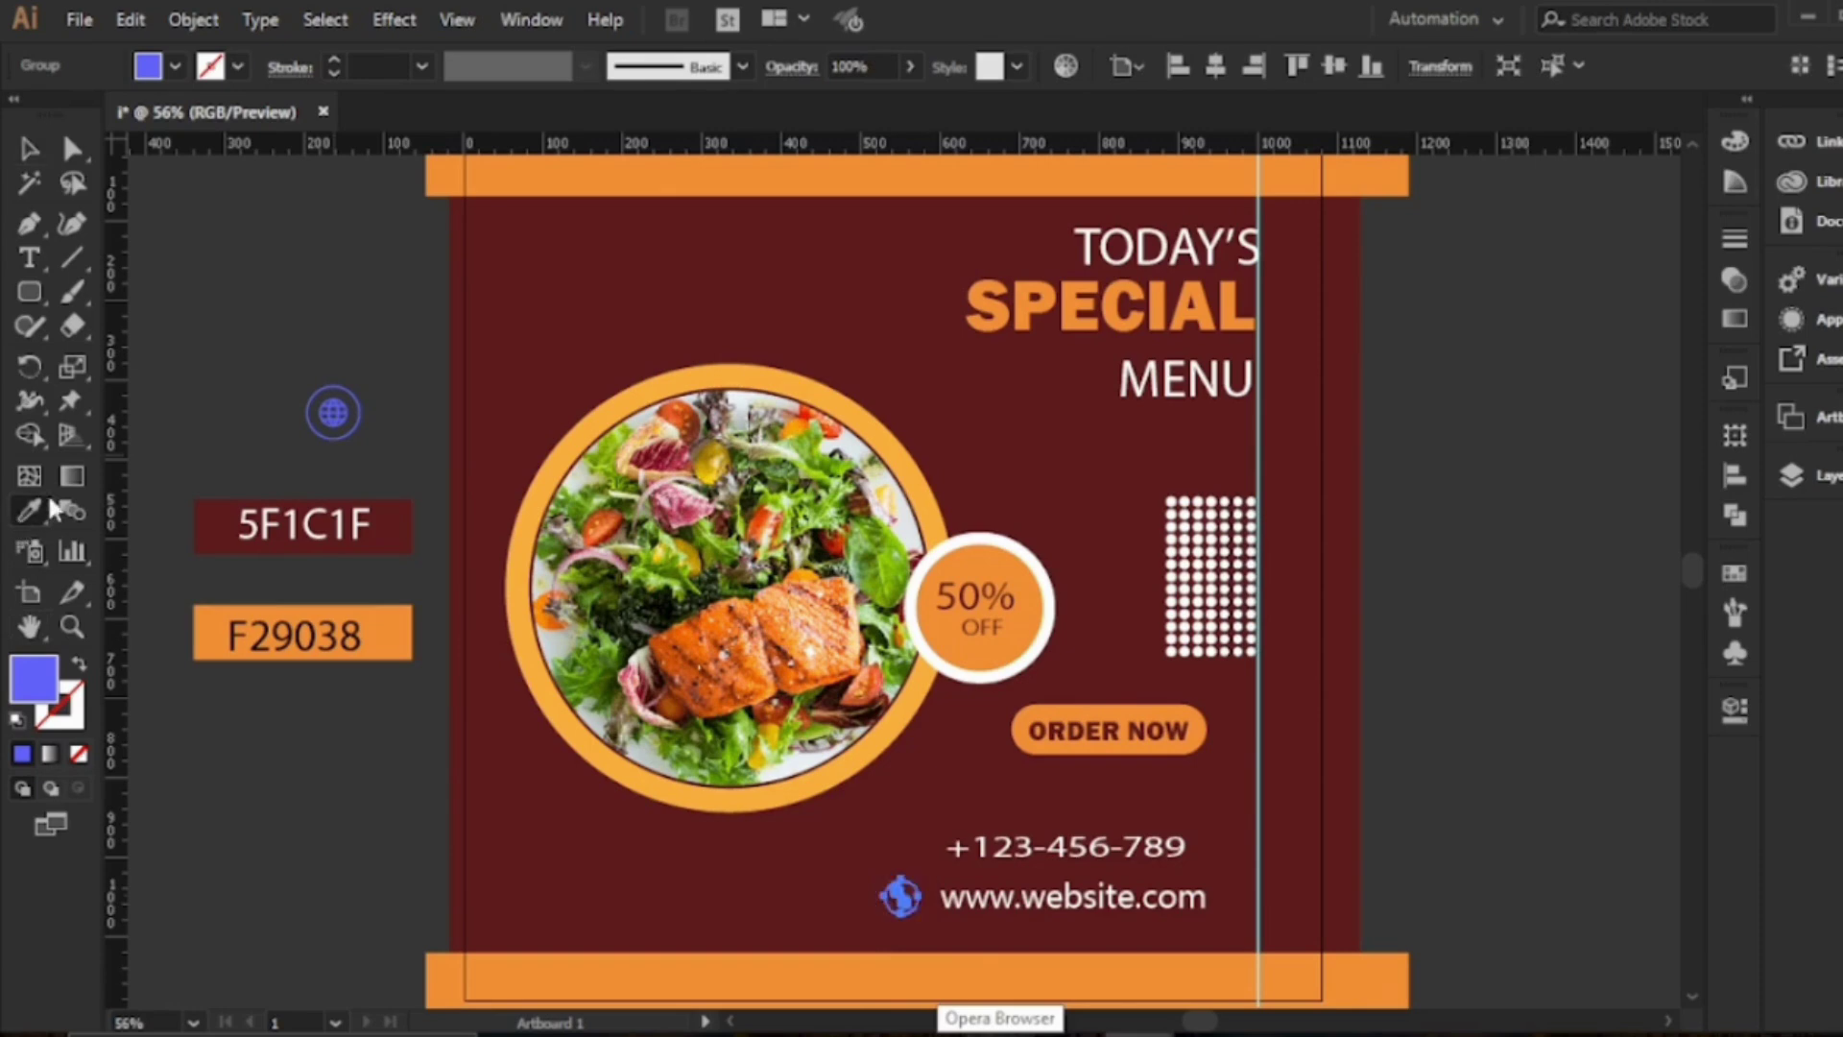
click(633, 190)
click(32, 147)
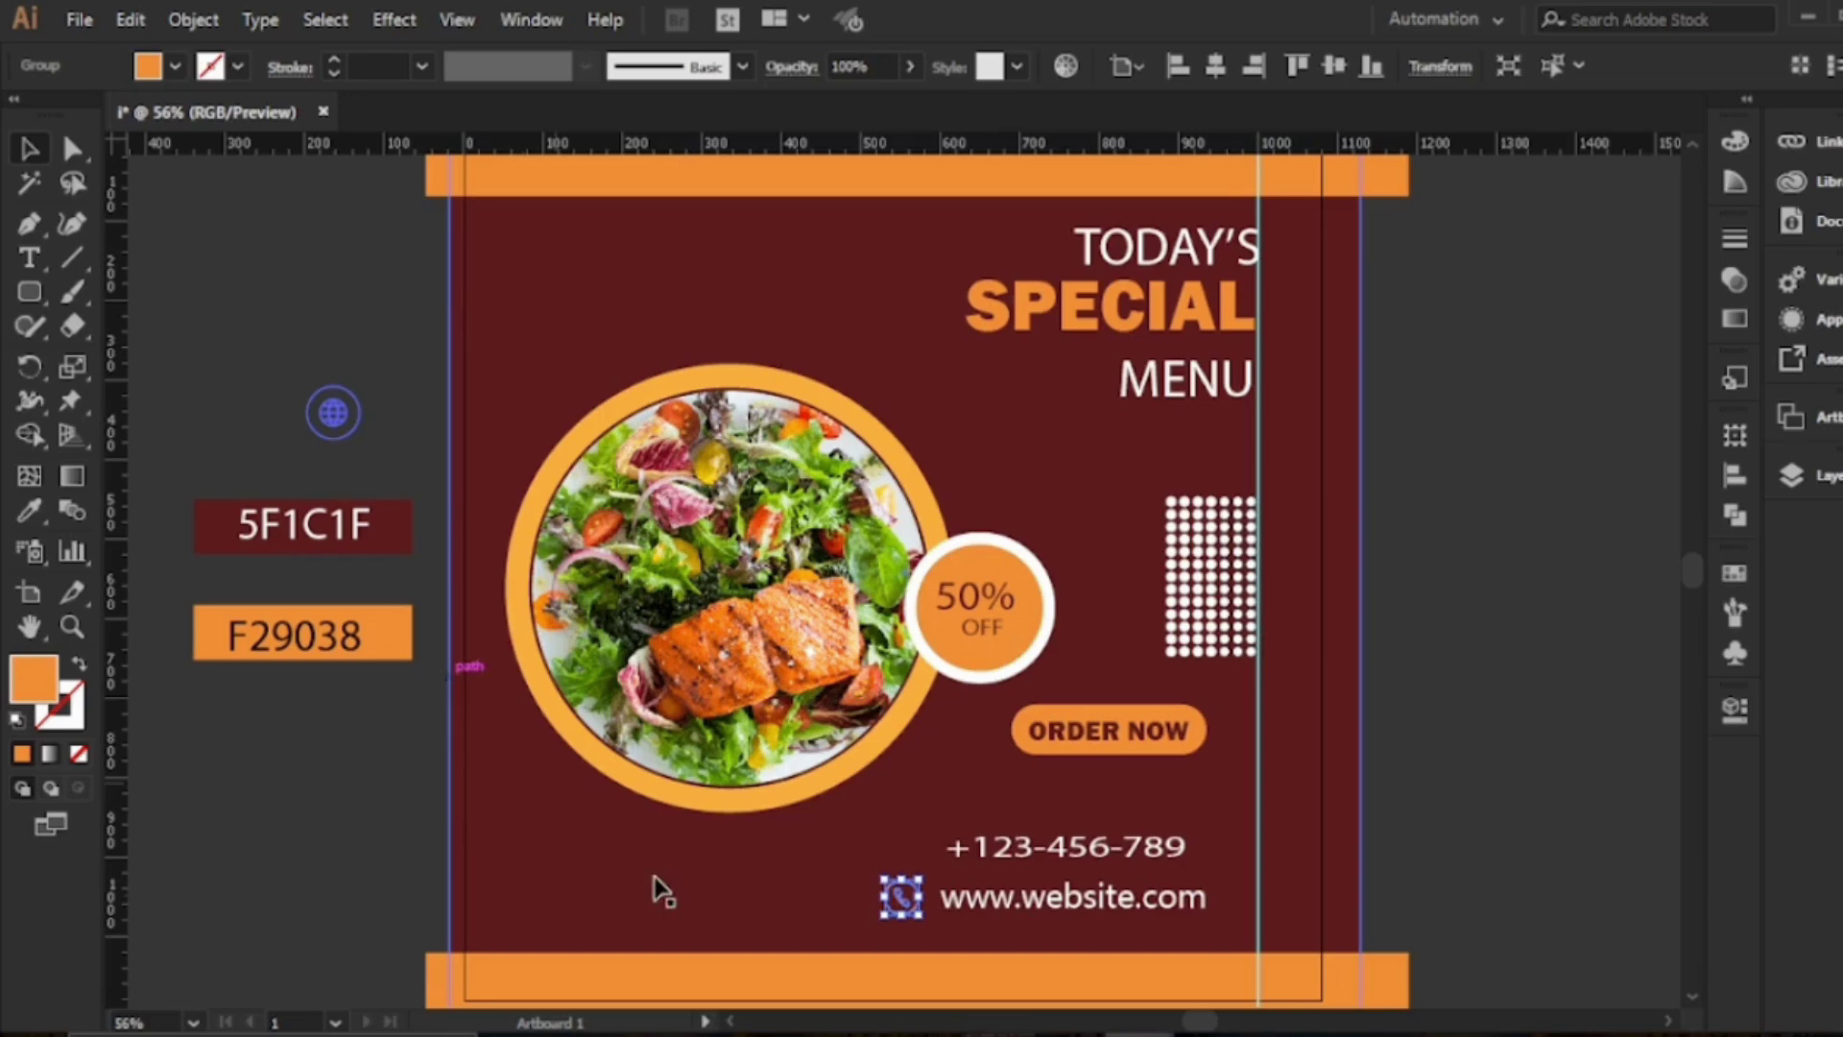
Recolor the globe icon the same orange and place the small phone and globe icons beside their matching contact lines
click(333, 413)
click(29, 510)
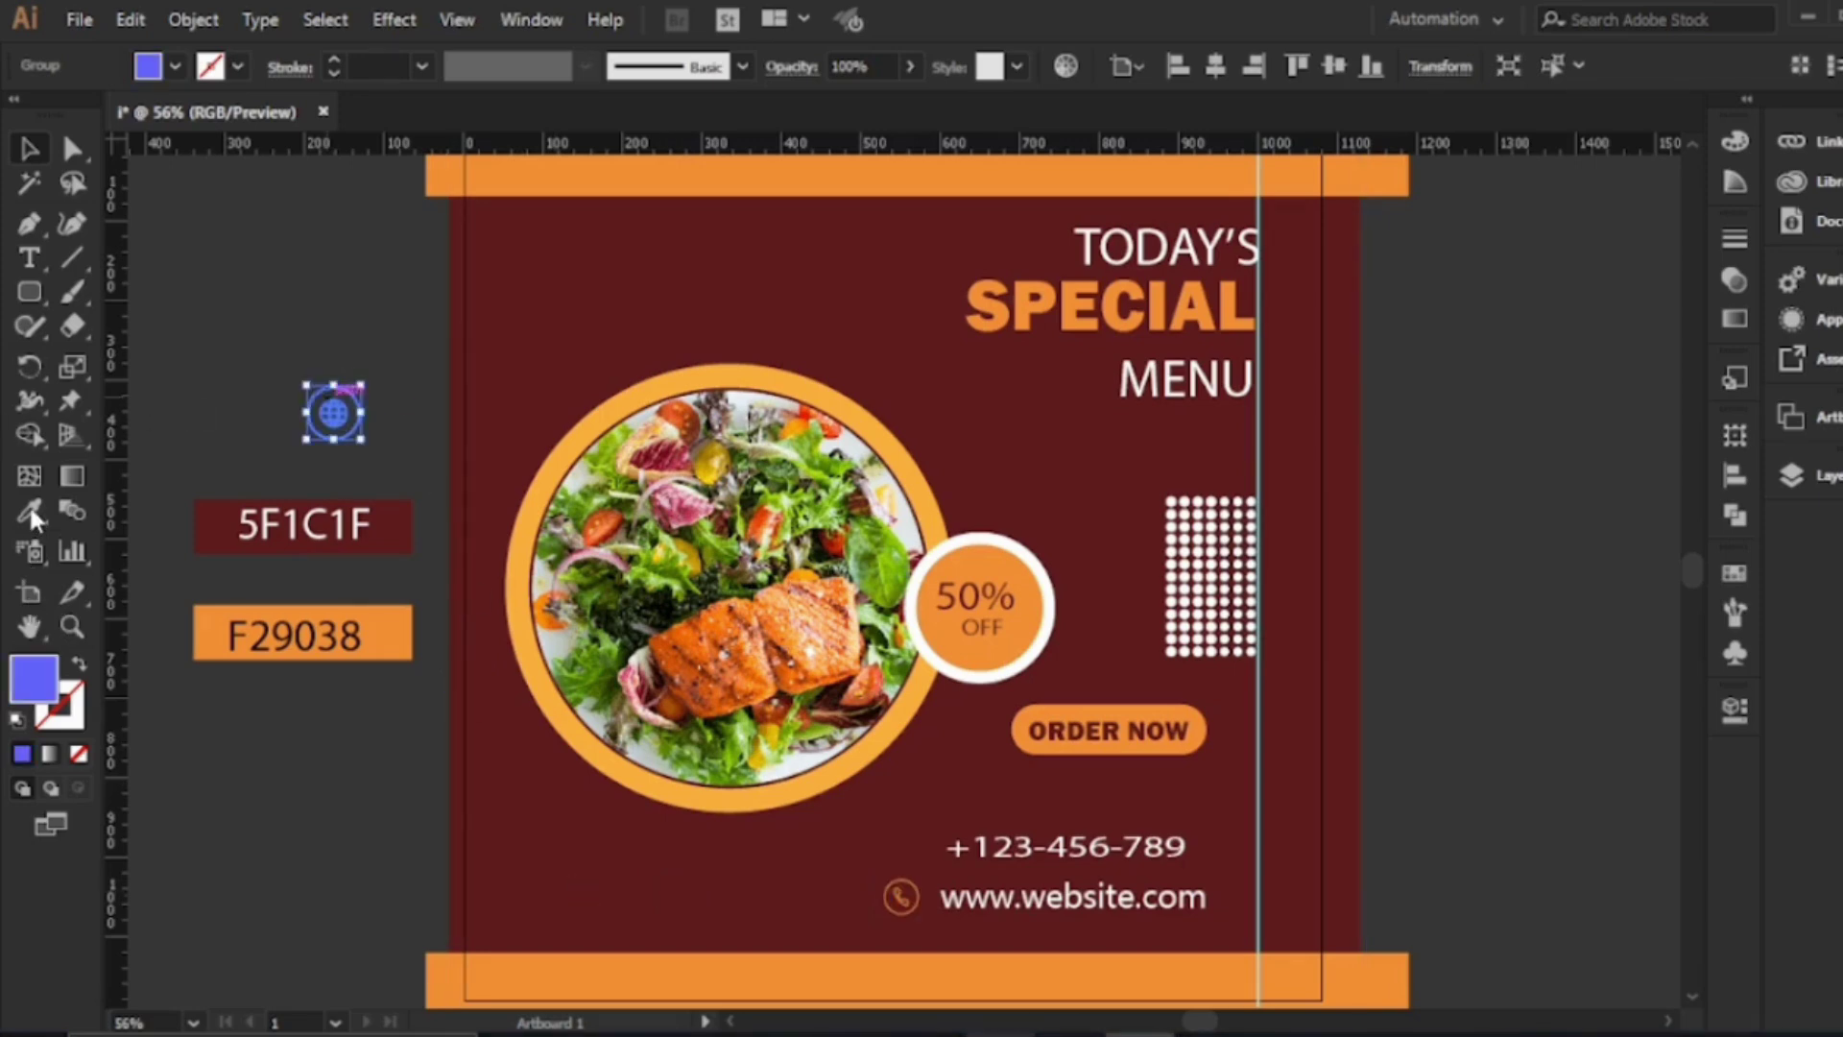
click(29, 152)
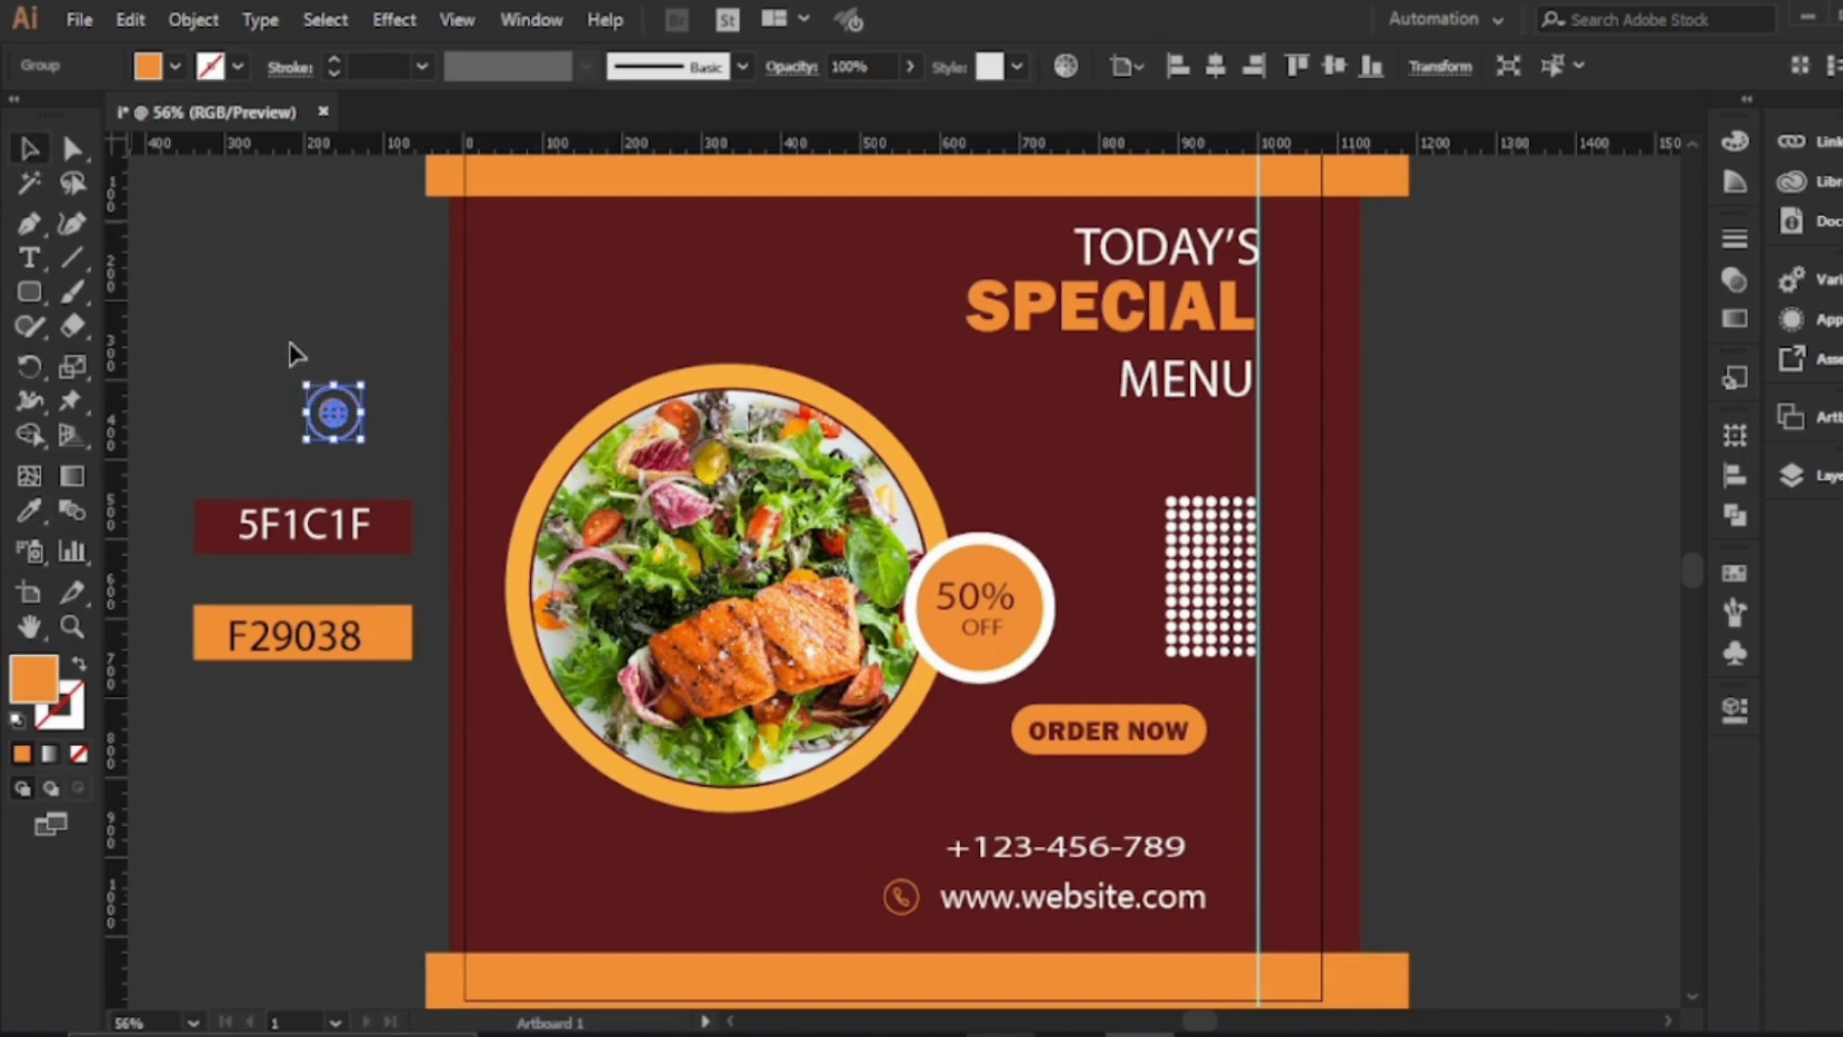
drag(333, 413, 814, 861)
mouse_move(912, 912)
mouse_down()
mouse_move(823, 855)
mouse_move(924, 859)
mouse_move(863, 855)
mouse_move(919, 862)
mouse_move(846, 875)
mouse_move(912, 926)
mouse_move(900, 912)
mouse_up()
drag(902, 910, 908, 910)
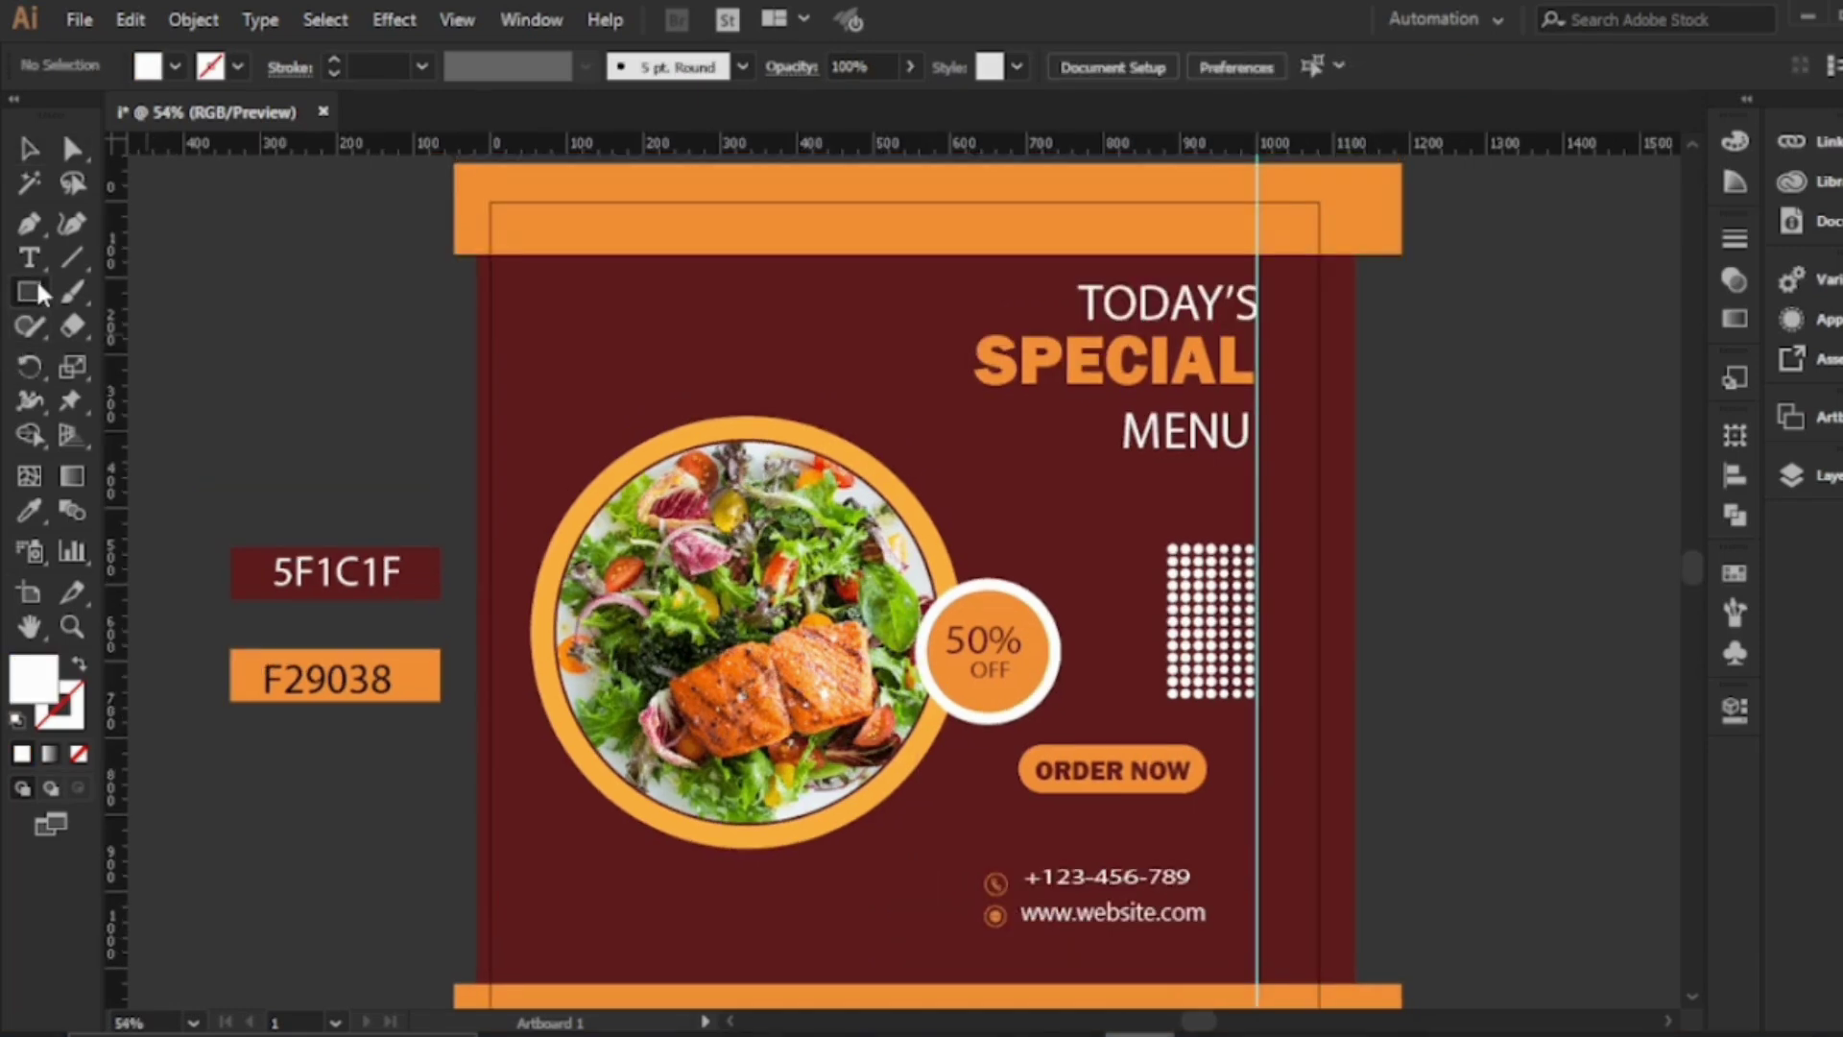
Draw a 1080 x 1080 px rectangle over the artboard and use it as a clipping mask for all artwork
drag(491, 201, 1323, 959)
key(ctrl+a)
right_click(792, 496)
click(917, 701)
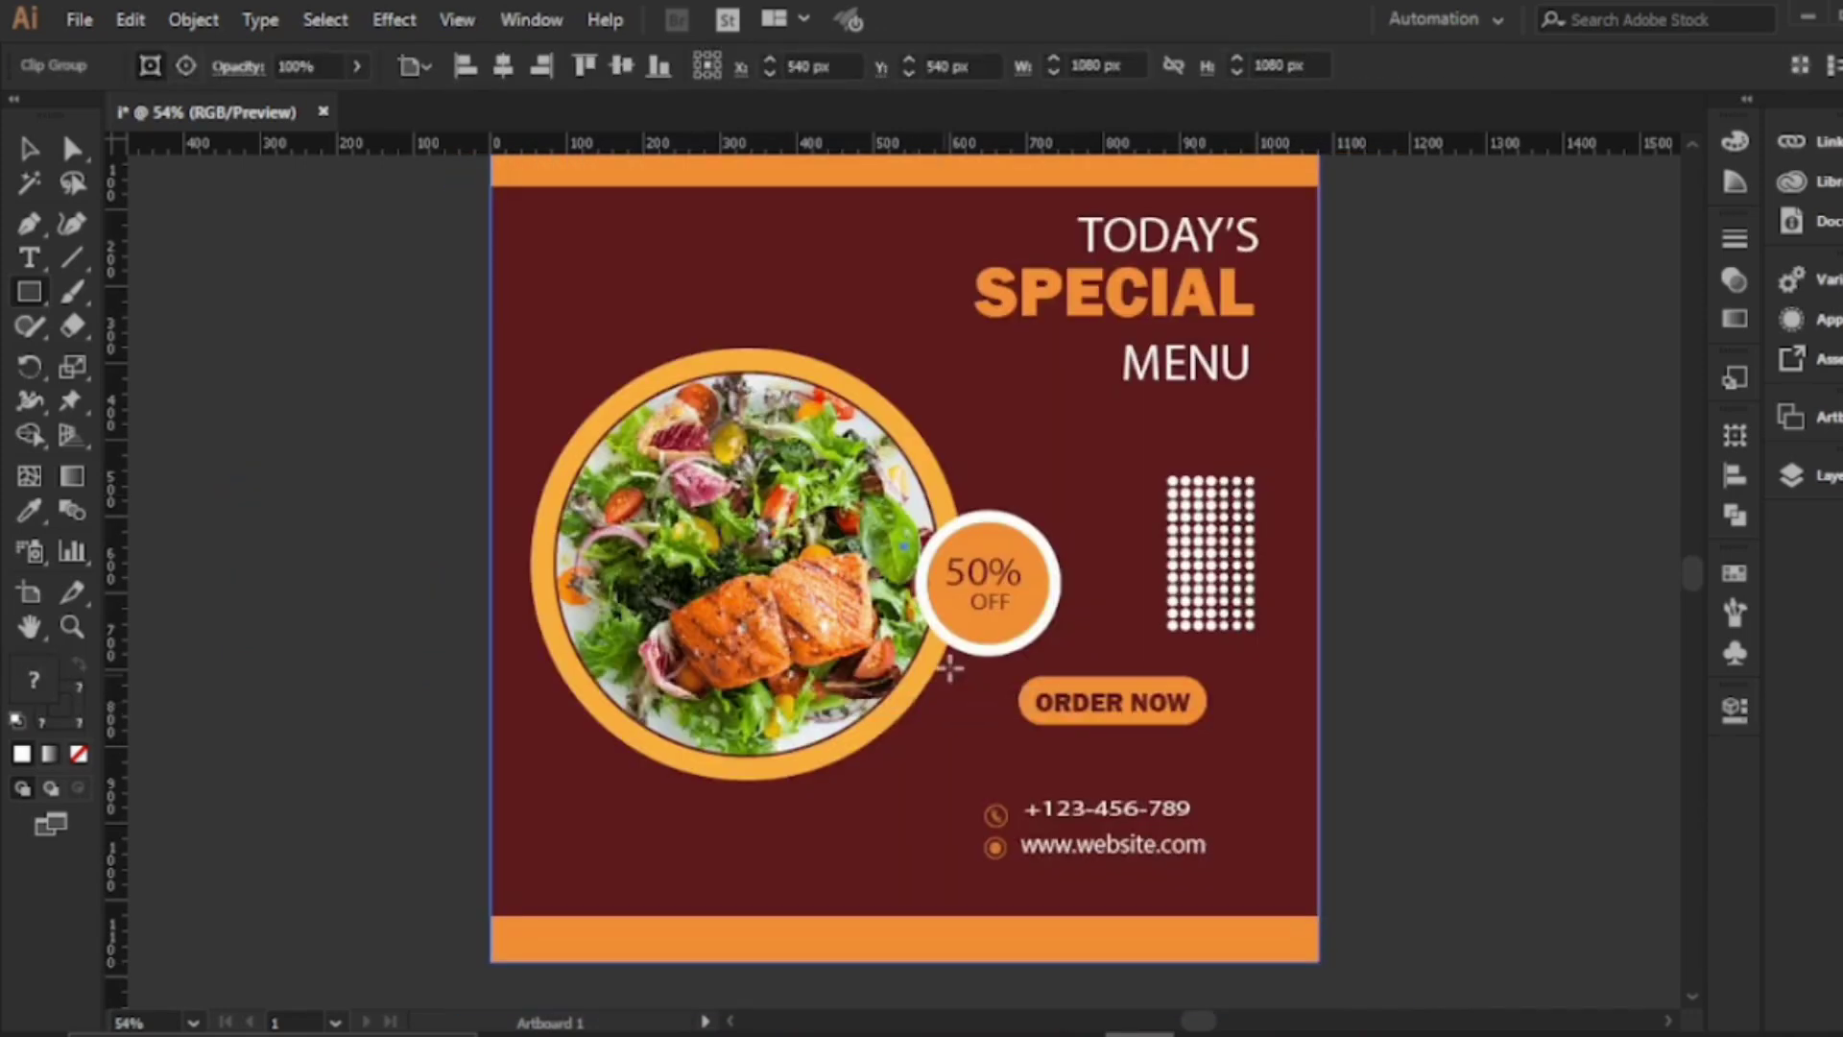